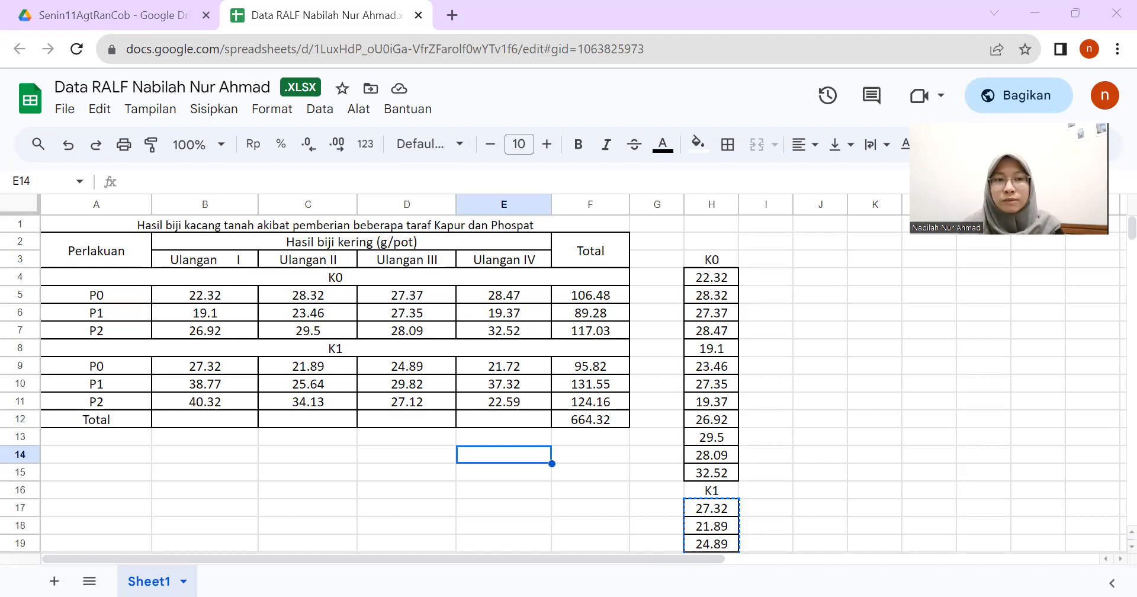
- Switch to the SPSS Data Editor and name the first variable Perlakuan_K
key("alt+Tab")
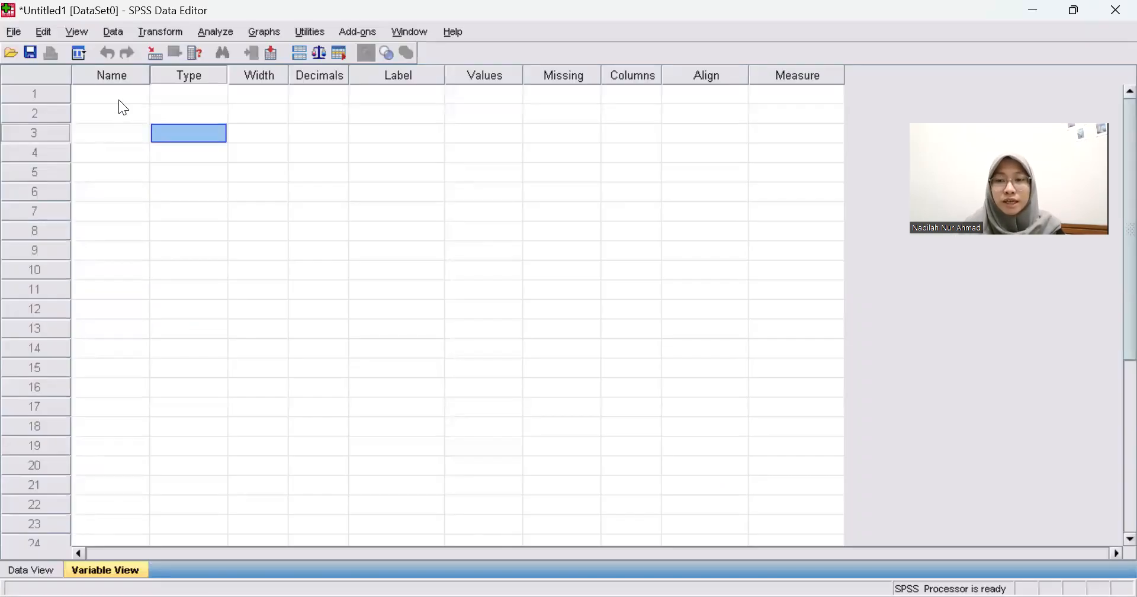
left_click(118, 101)
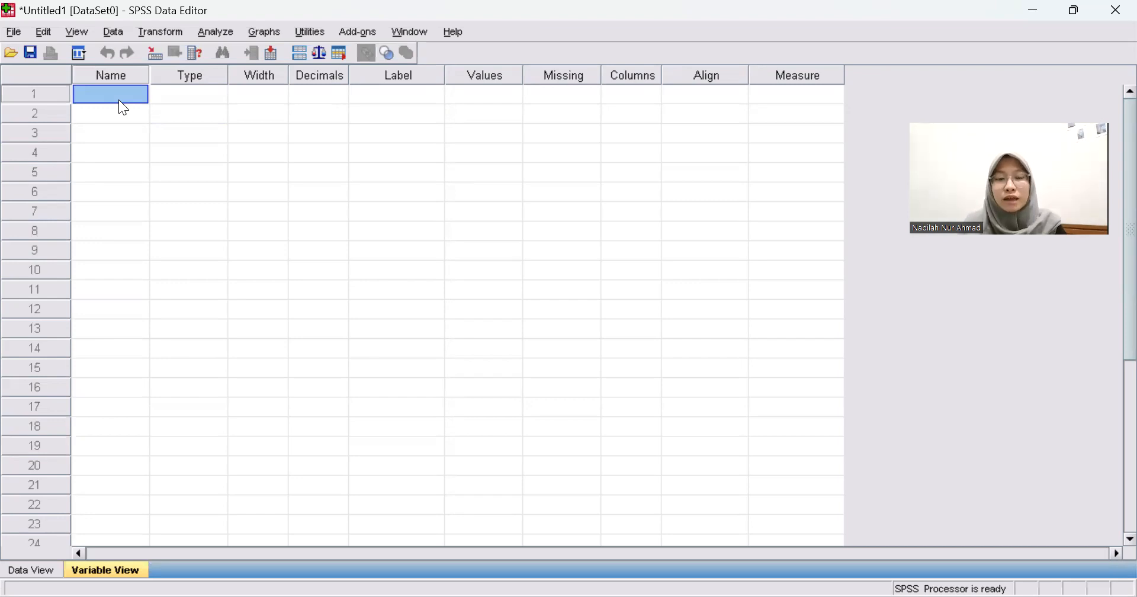
left_click(121, 98)
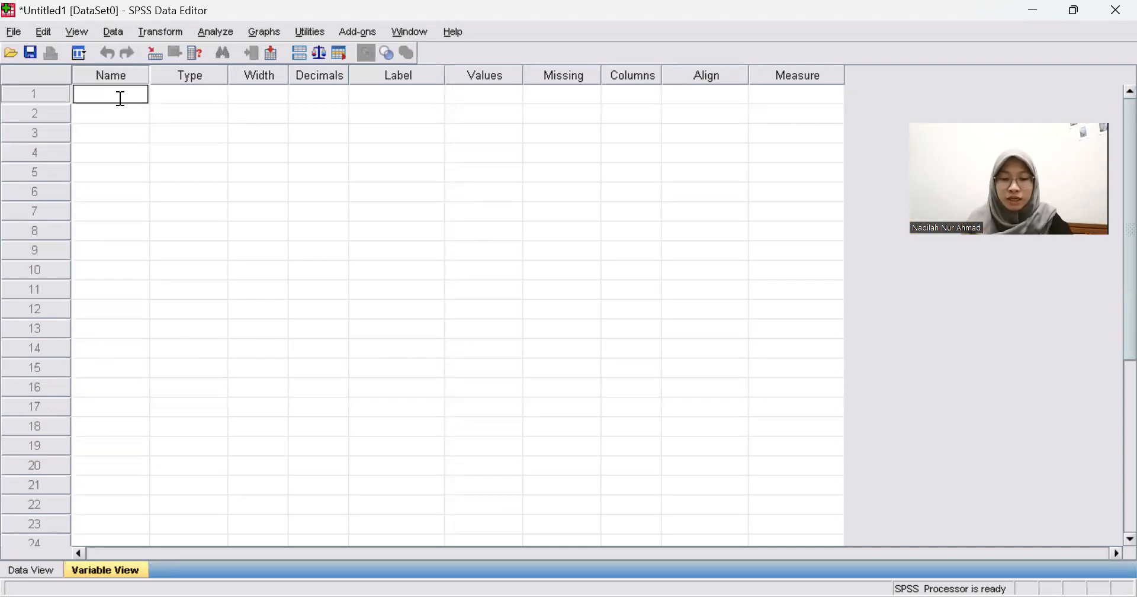
type("Pe")
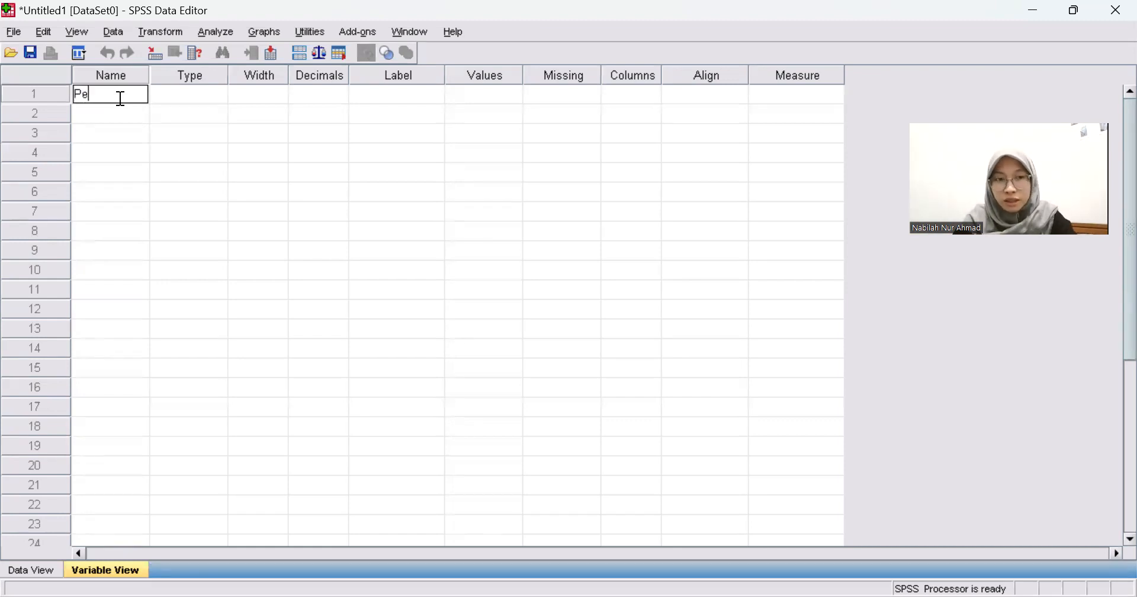
type("rlaku")
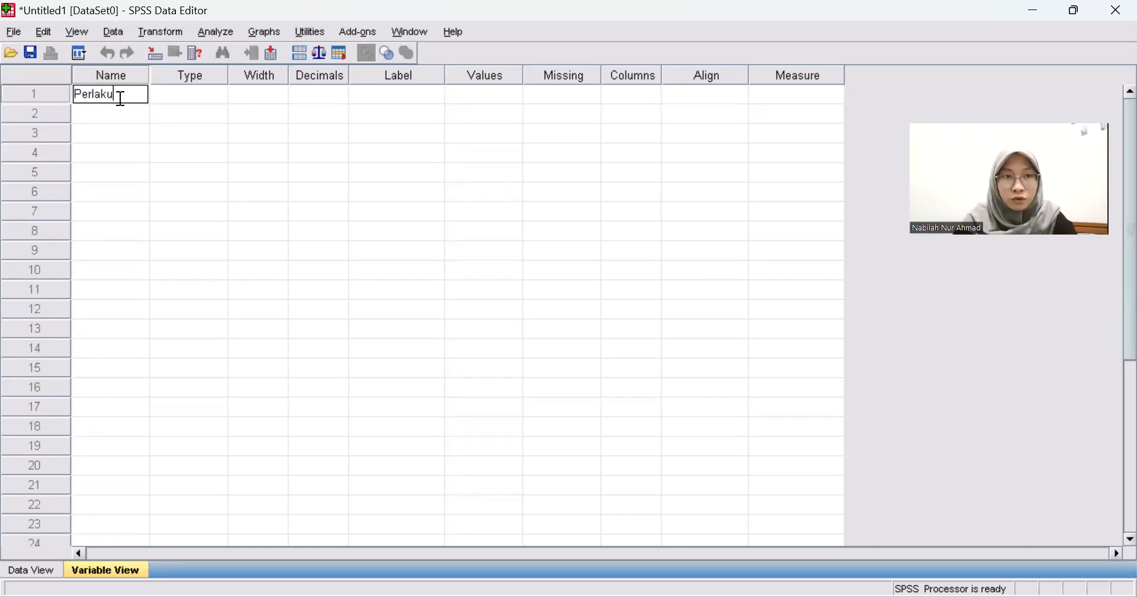
type("an_K")
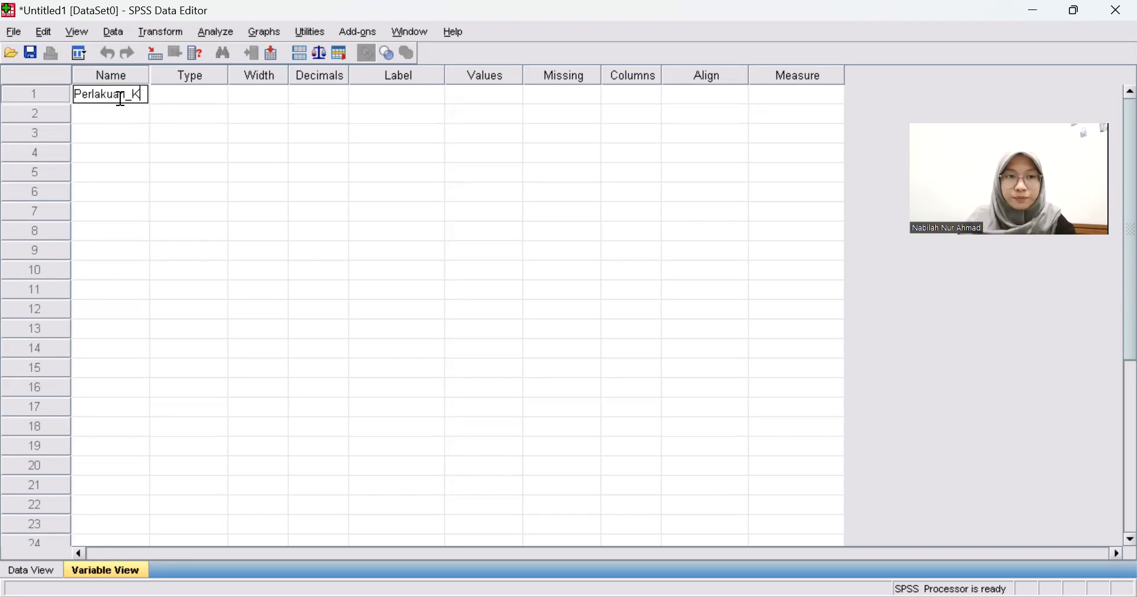
- Add a second variable named Perlakuan_P in the row below Perlakuan_K
left_click(119, 114)
type("Pe")
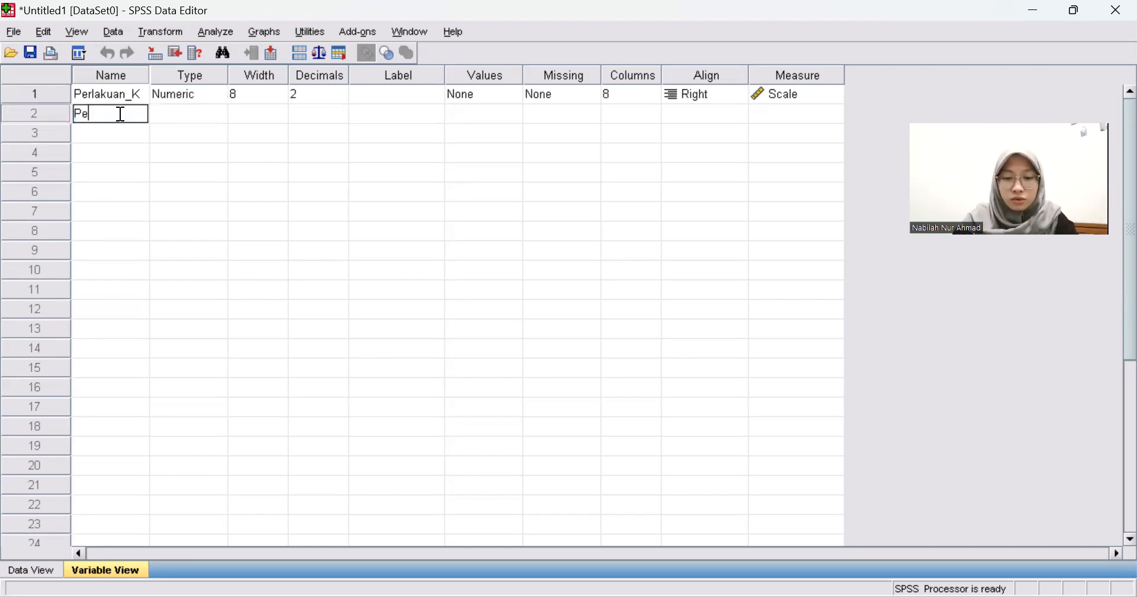
type("rlakuan")
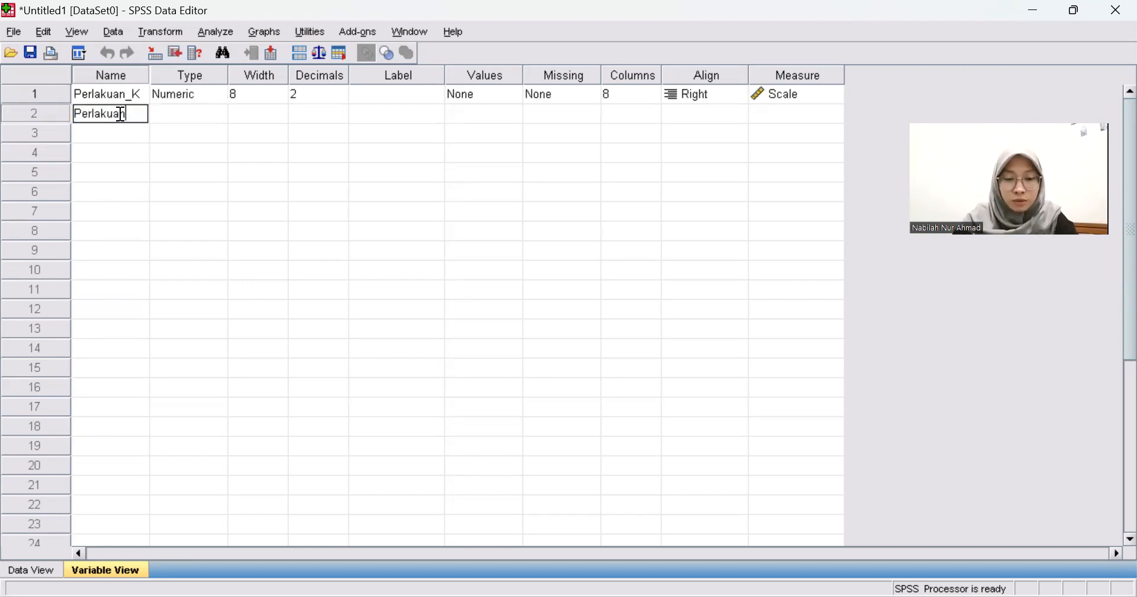
type("P")
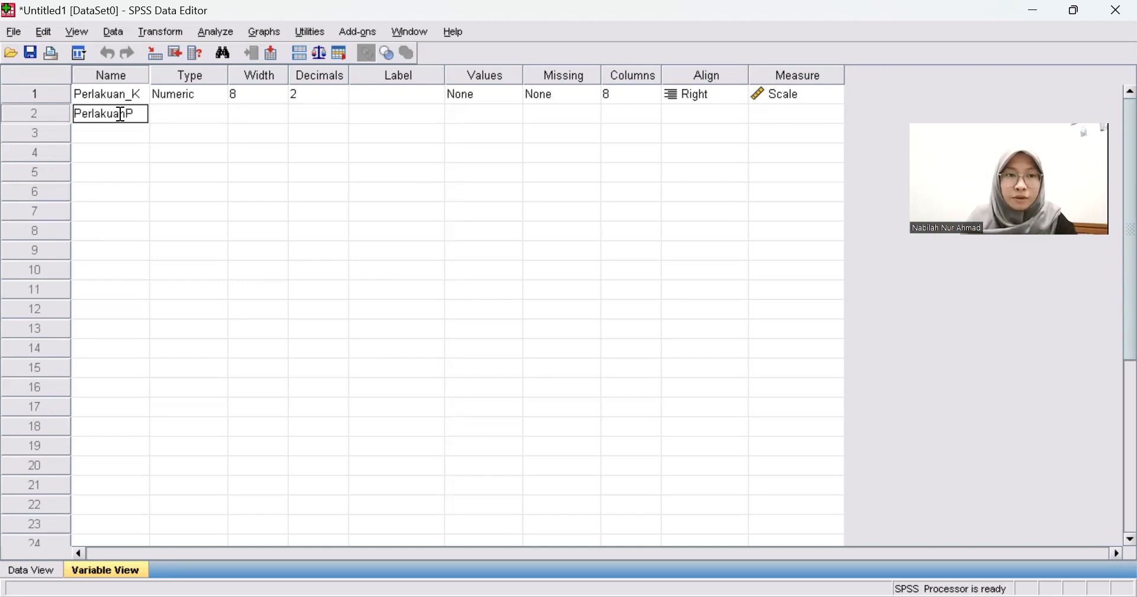
key("Left")
type("_")
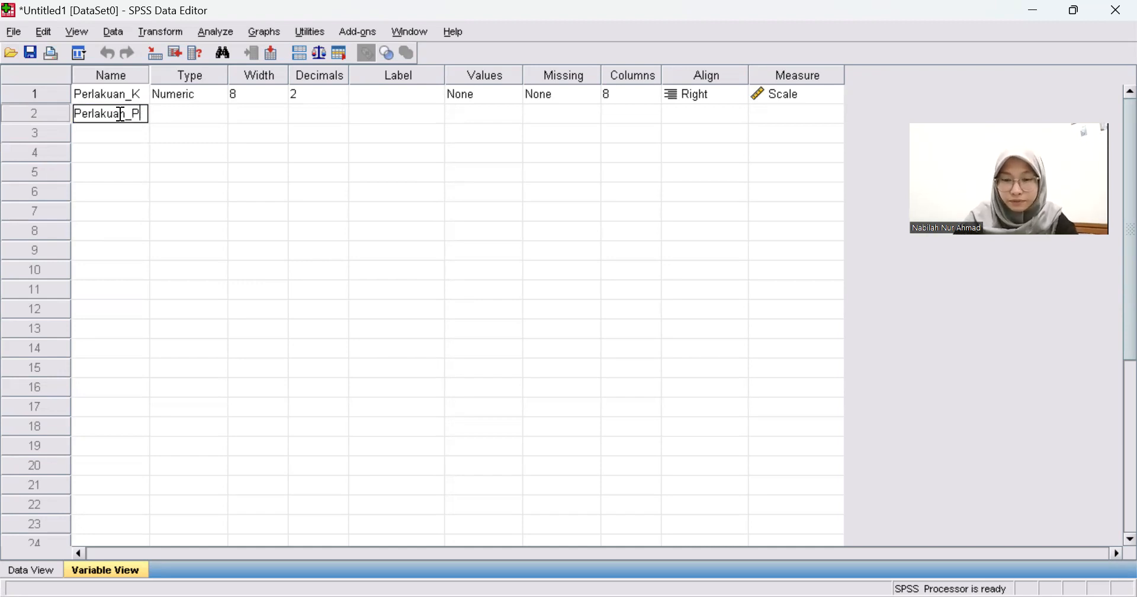
- Add two more variables in the following rows, named Ulangan and Hasil
left_click(136, 132)
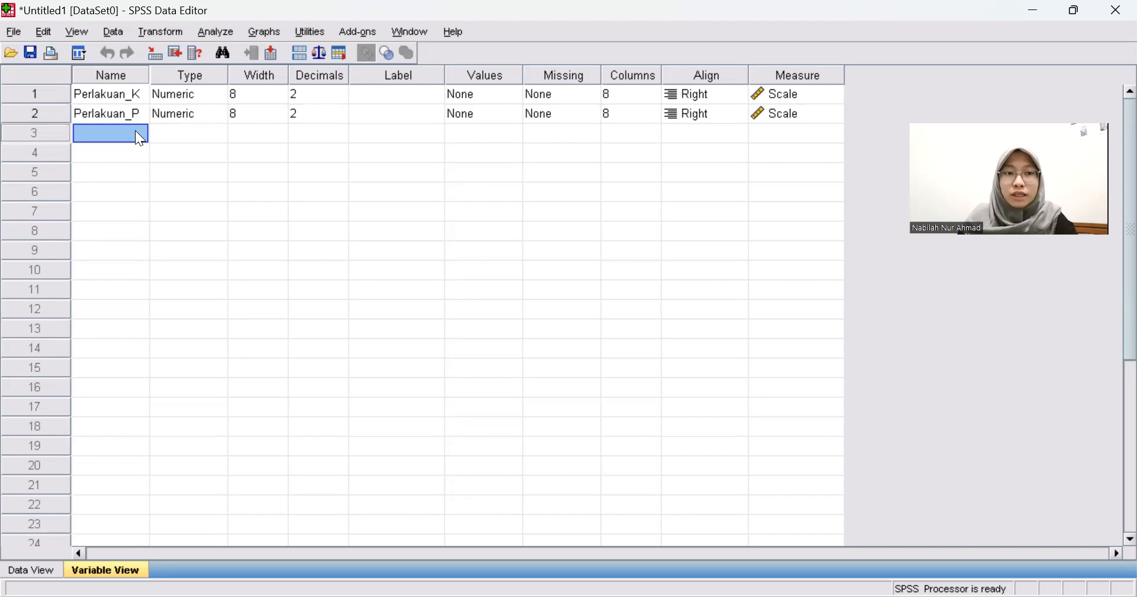
type("Ulangan")
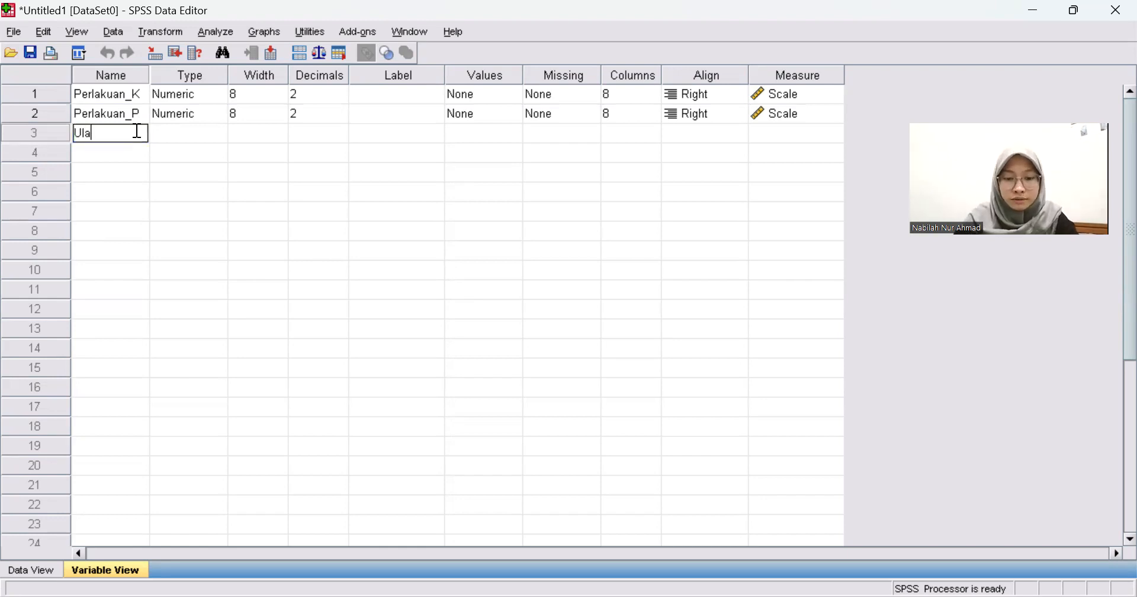
left_click(133, 152)
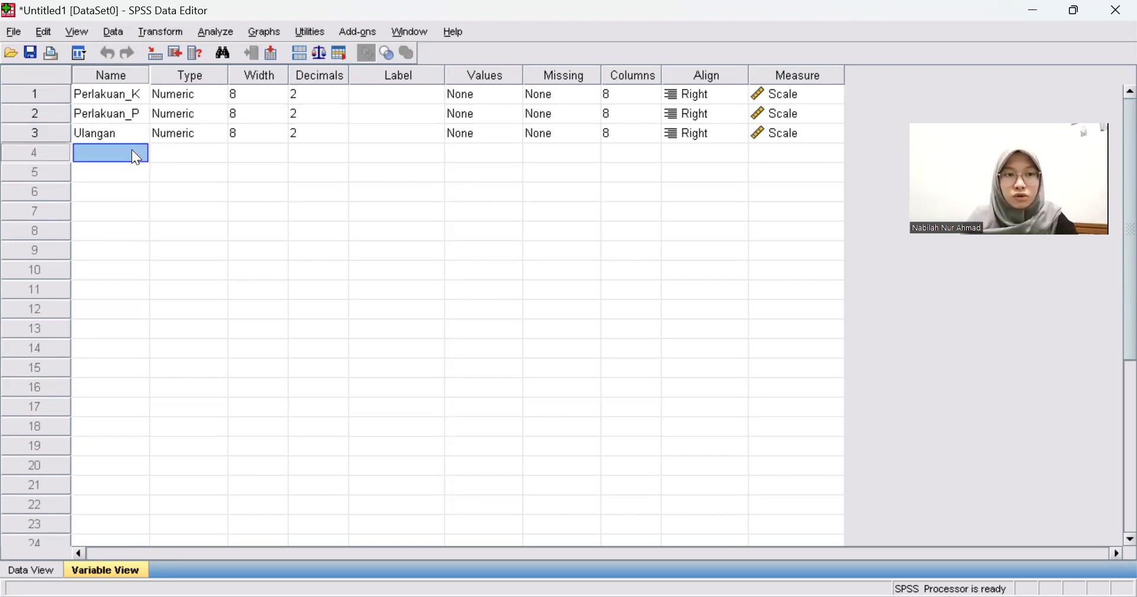
type("Hasil")
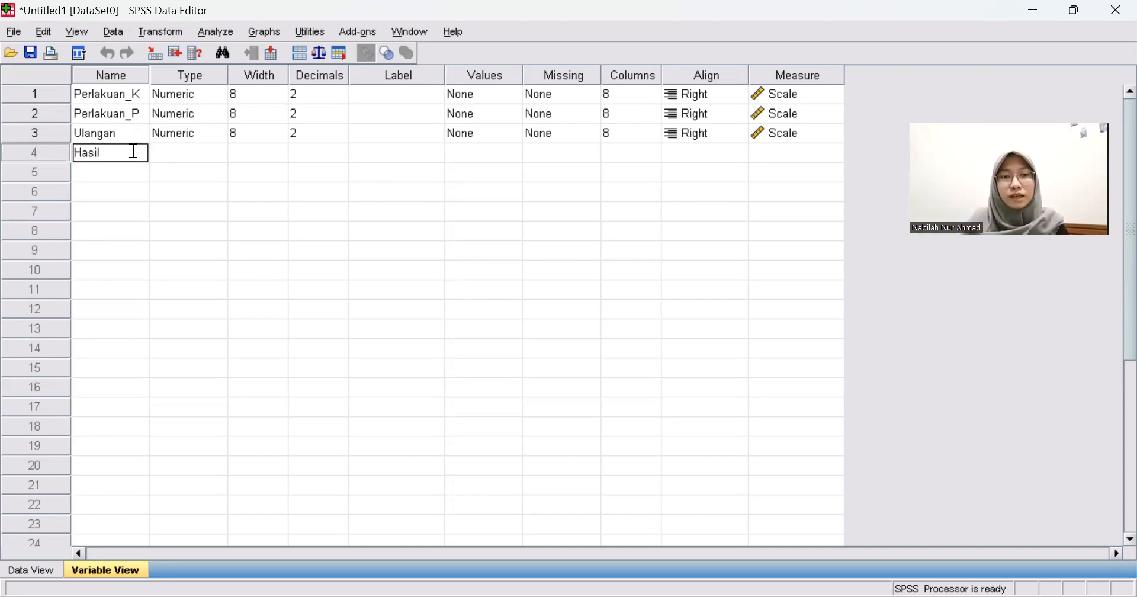
left_click(127, 171)
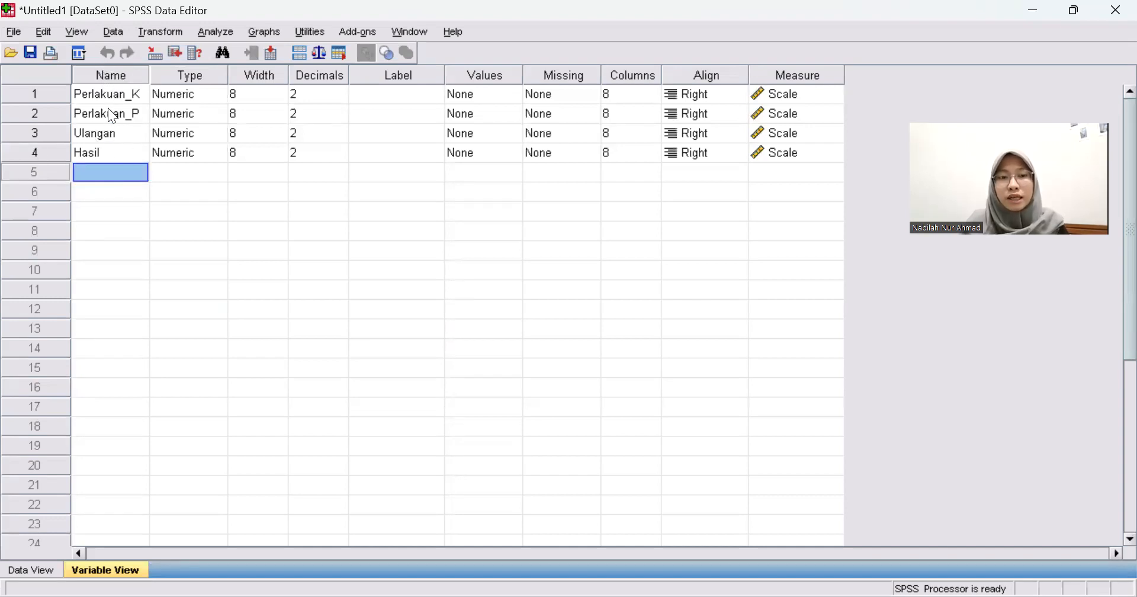
- Set the decimals of Perlakuan_K, Perlakuan_P and Ulangan to 0
left_click(305, 79)
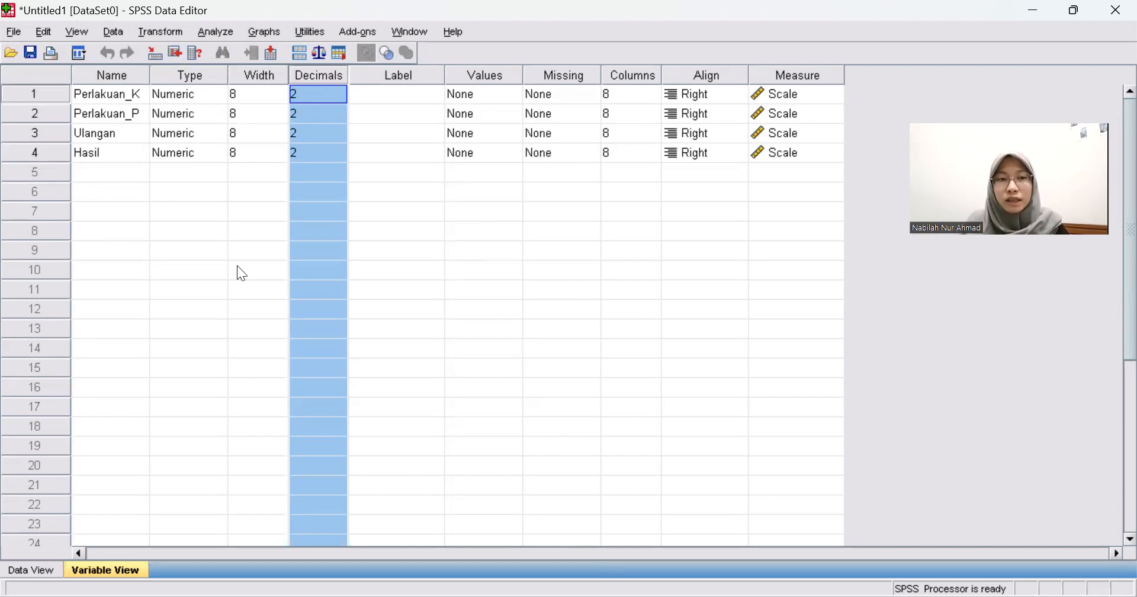
key("alt+Tab")
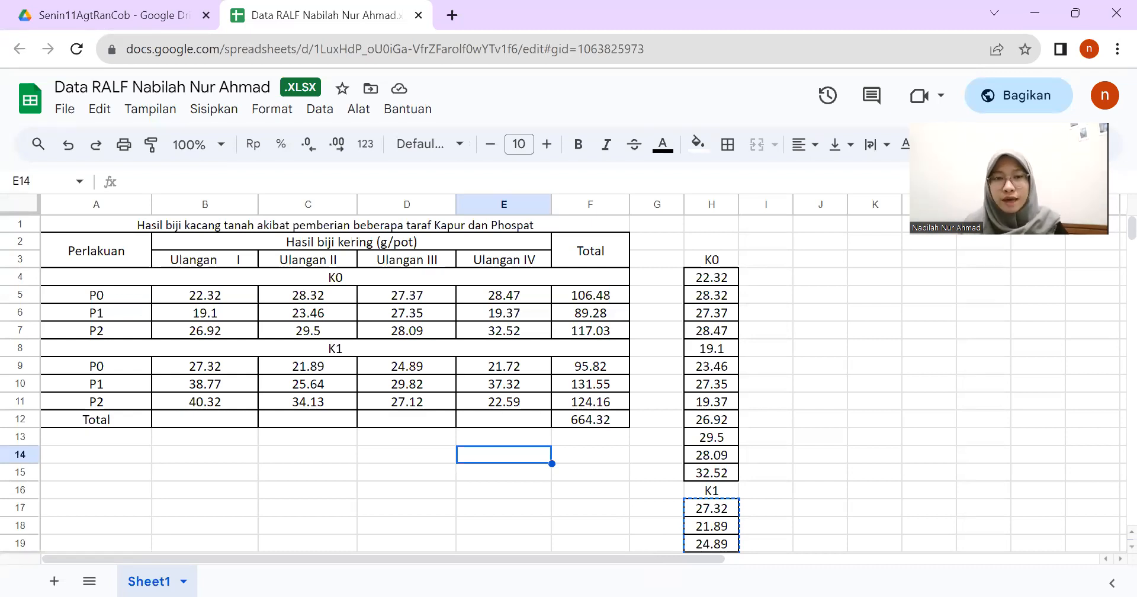
key("alt+Tab")
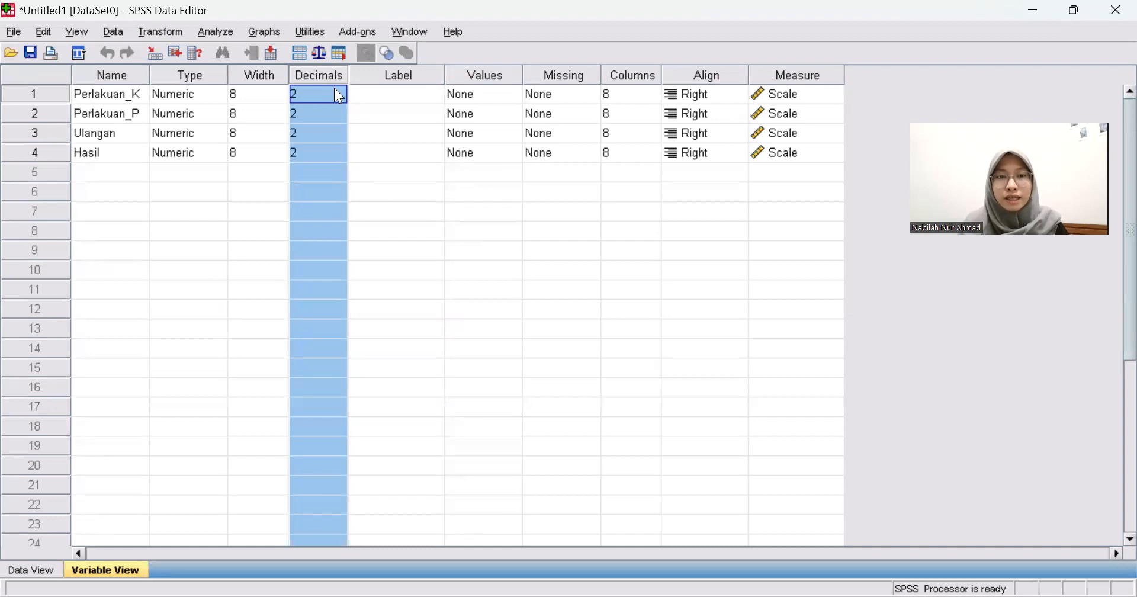
left_click(329, 148)
left_click(333, 92)
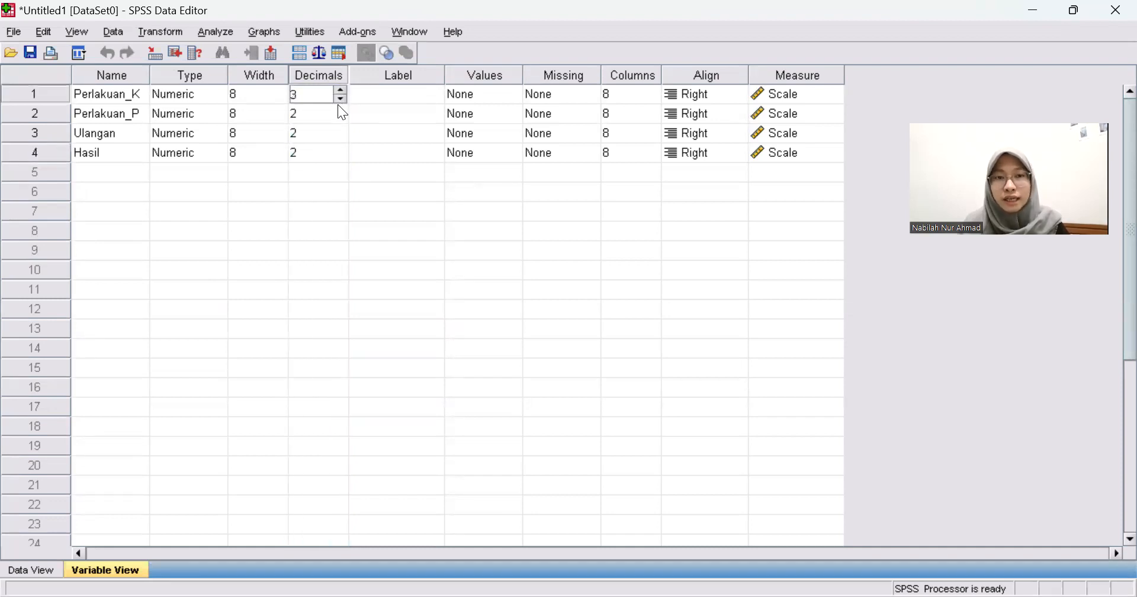
left_click(340, 99)
left_click(340, 99)
left_click(341, 99)
left_click(341, 118)
left_click(342, 117)
left_click(341, 118)
left_click(340, 135)
left_click(342, 138)
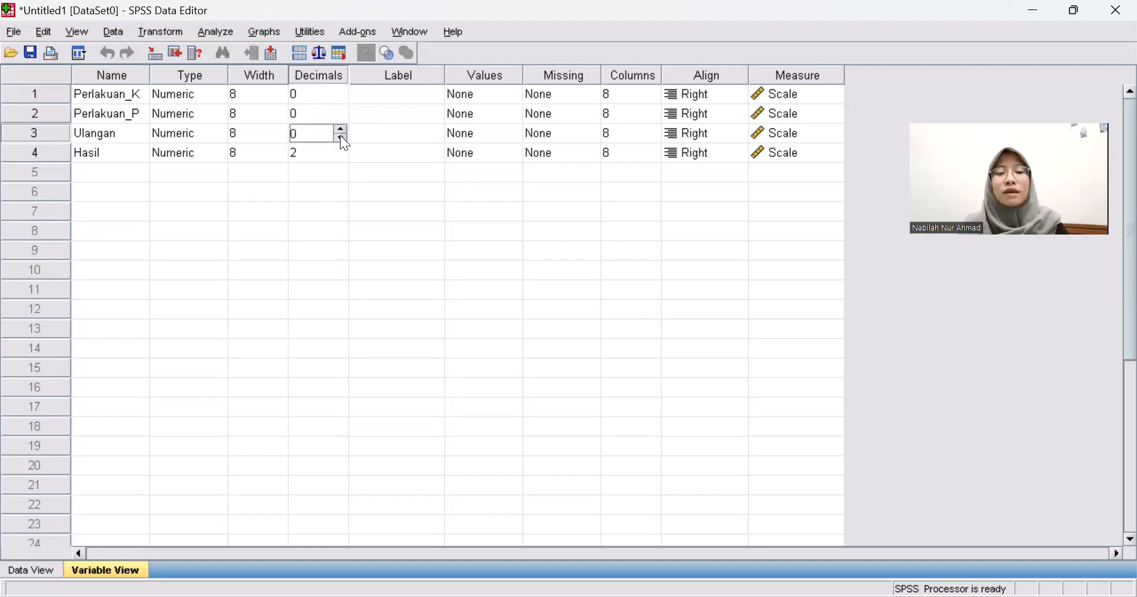
- Widen the Label column to about twice its width and label the variable Perlakuan_K as Kapur
left_click(386, 69)
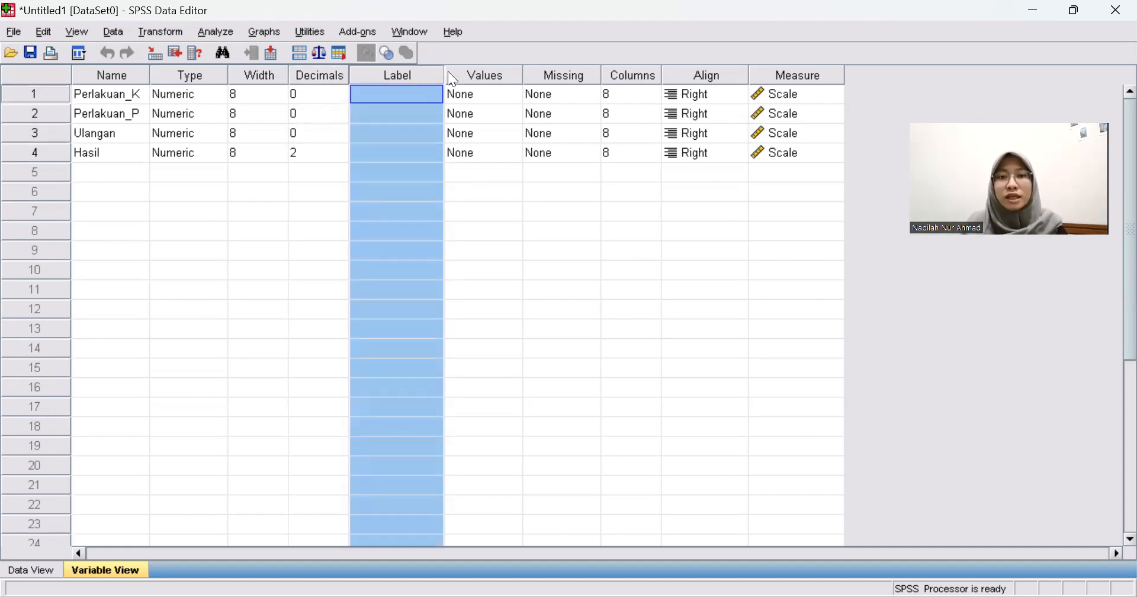
left_click_drag(446, 71, 592, 72)
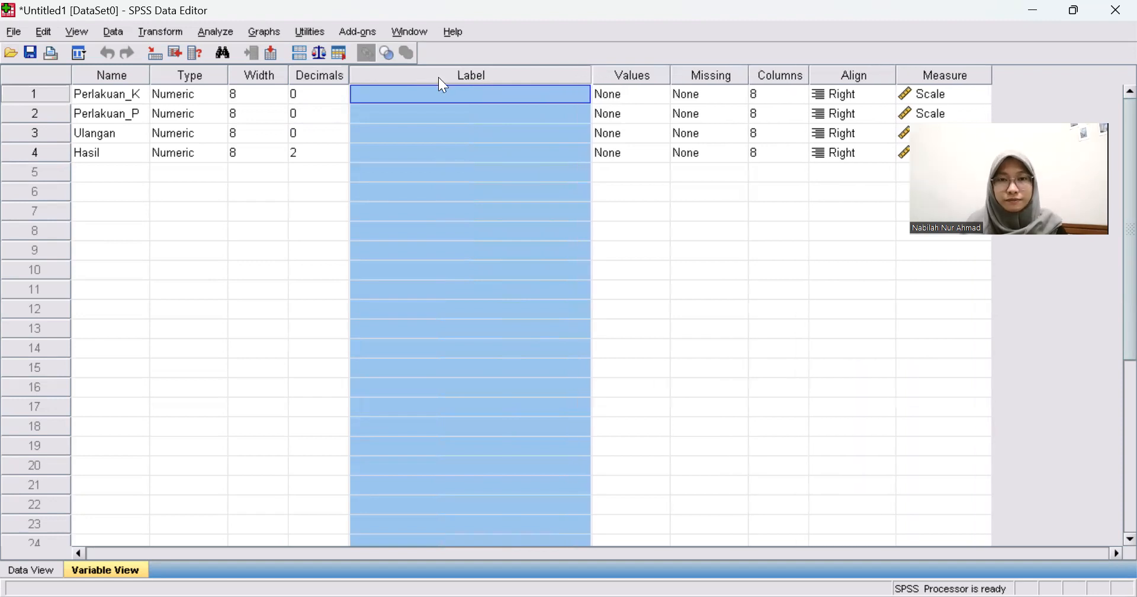
left_click(427, 96)
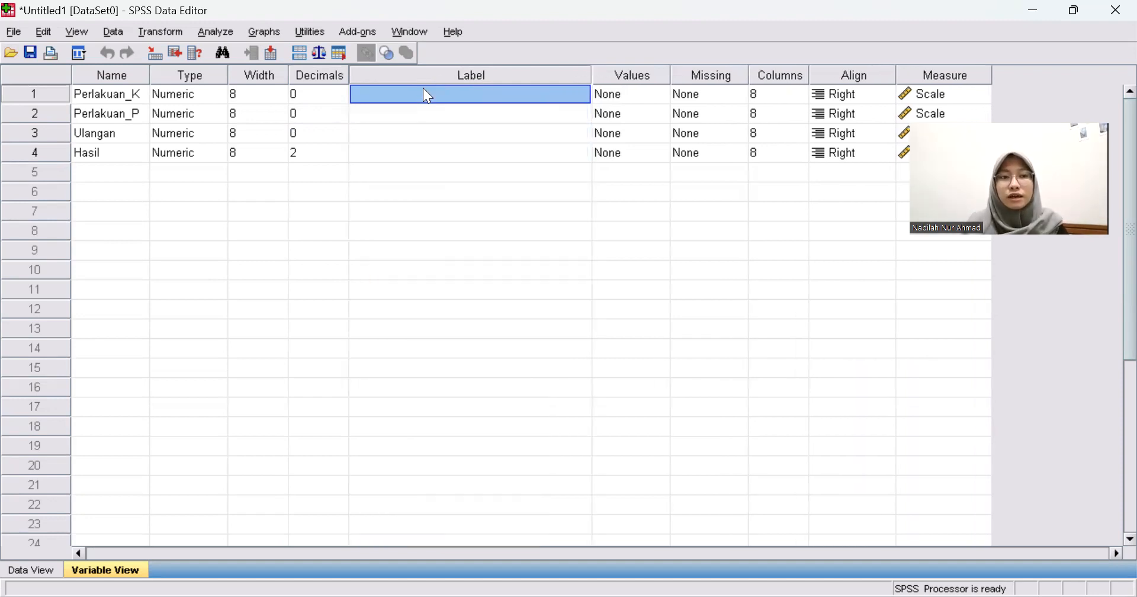
left_click(421, 93)
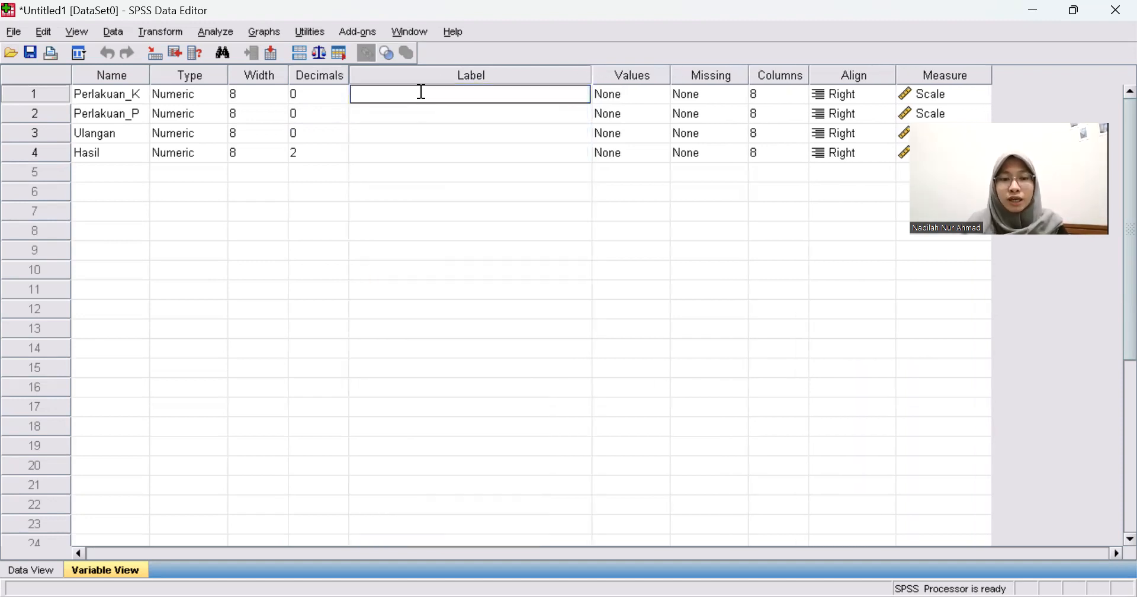
type("Kapur")
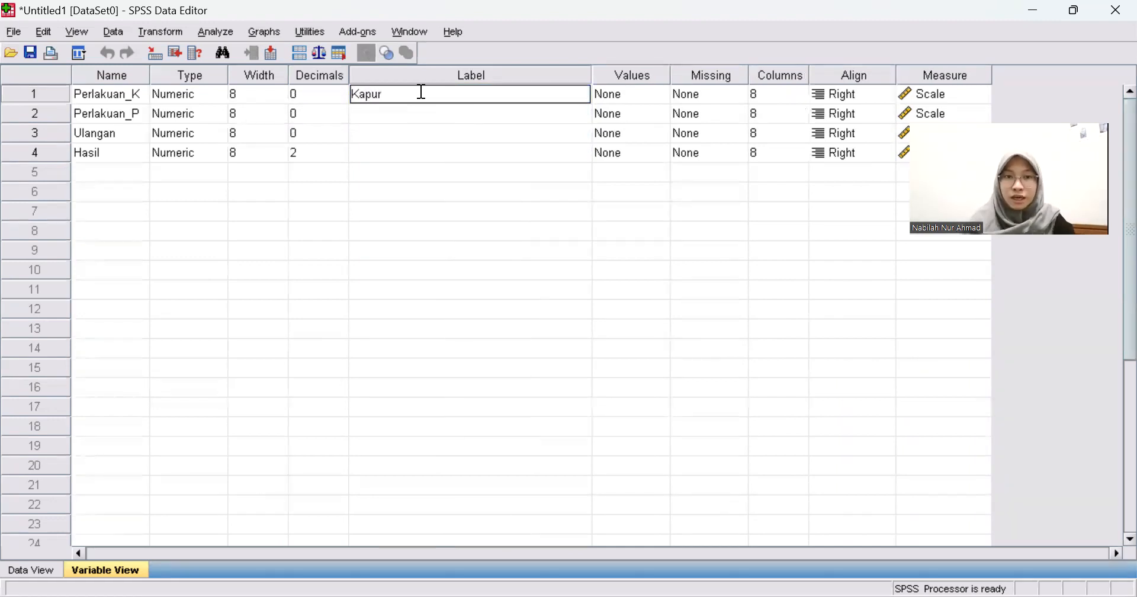
- Label the variable Perlakuan_P as Phospat
left_click(414, 112)
left_click(416, 113)
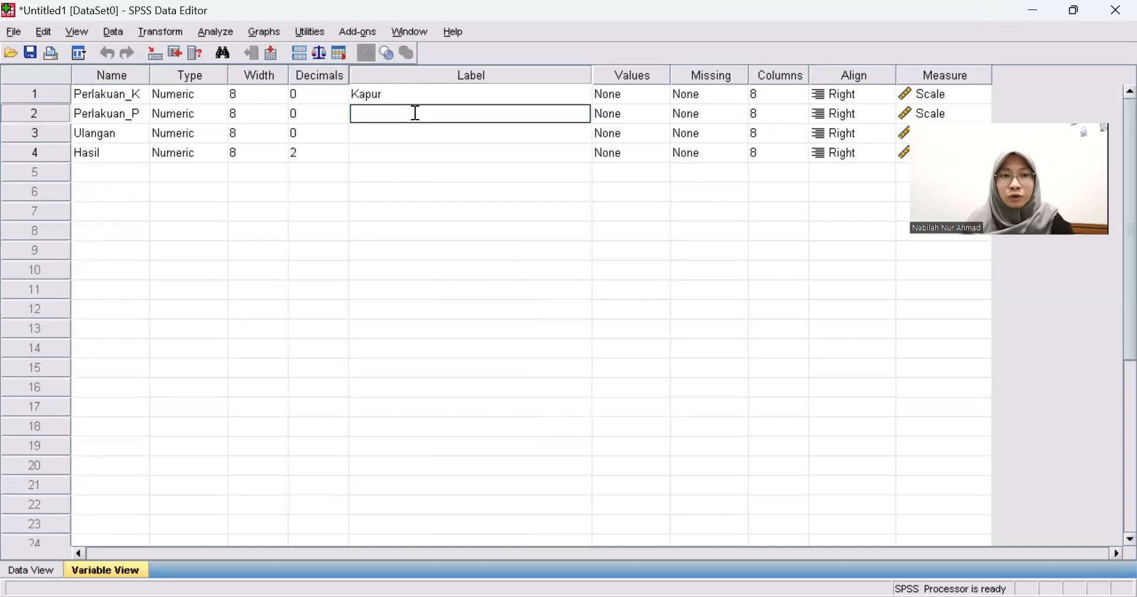
type("Pho")
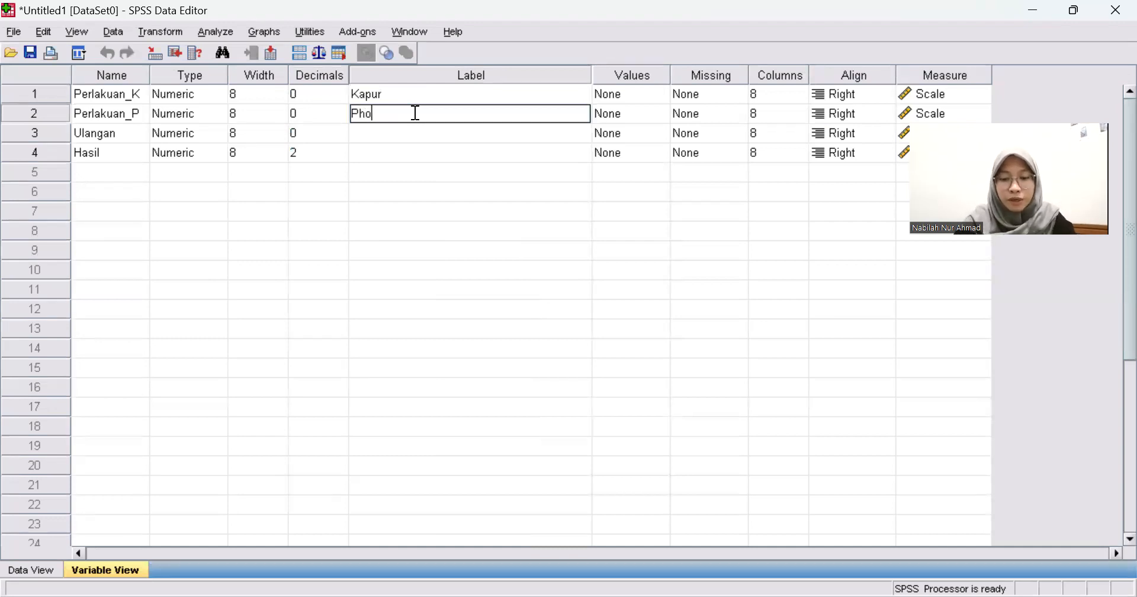
type("sphat")
key("BackSpace")
key("BackSpace")
key("BackSpace")
type("at")
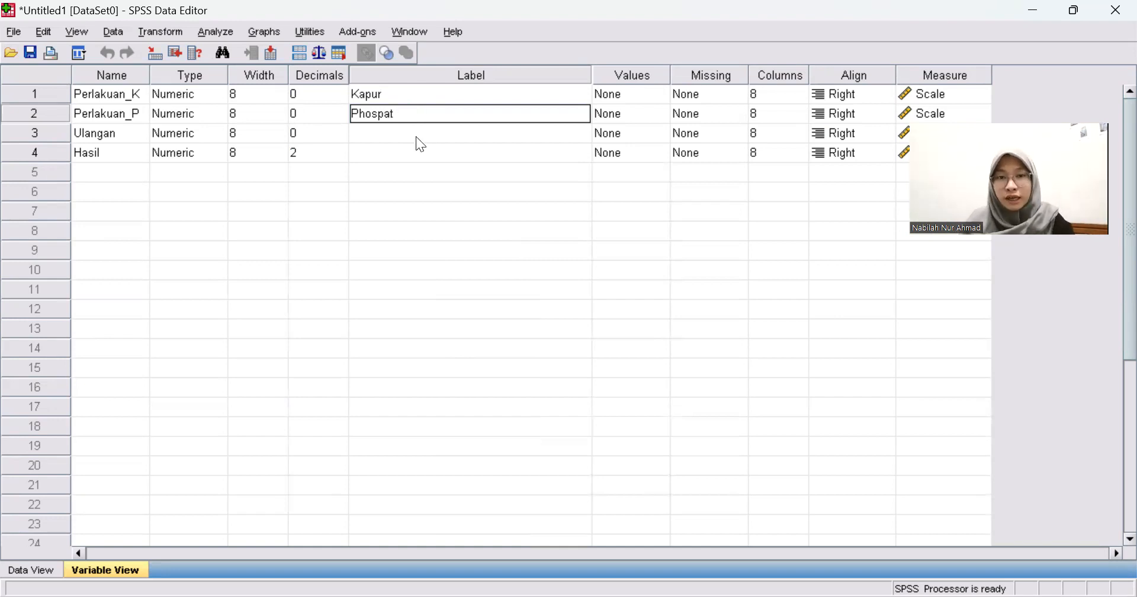
- Label the variable Hasil as Hasil Biji Kering Kacang Tanah (g/pot), checking the wording against the spreadsheet
left_click(401, 149)
left_click(402, 148)
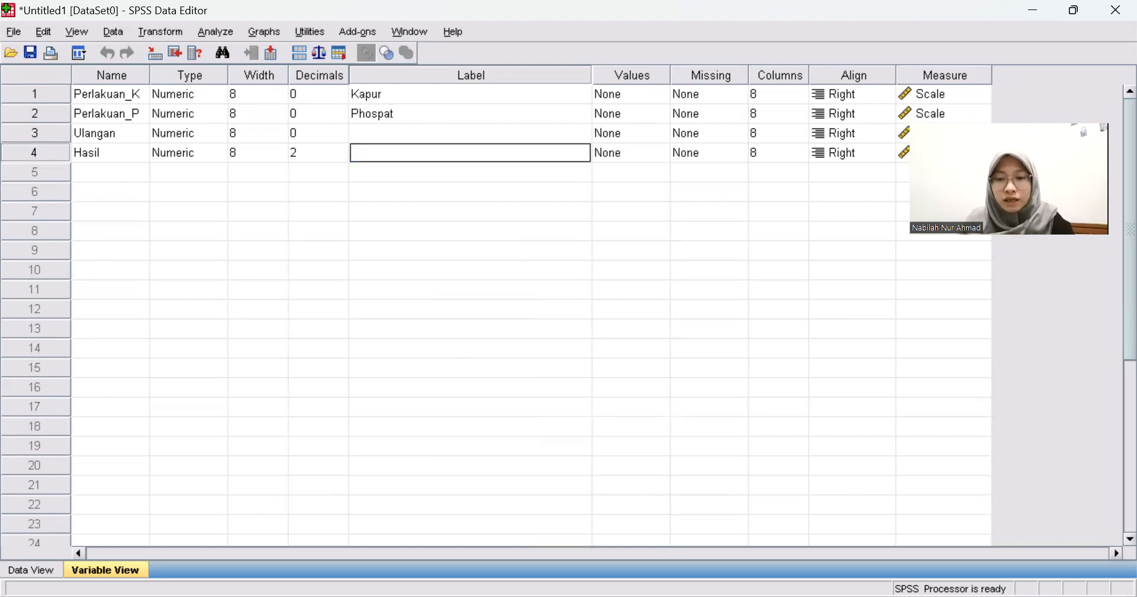
key("alt+Tab")
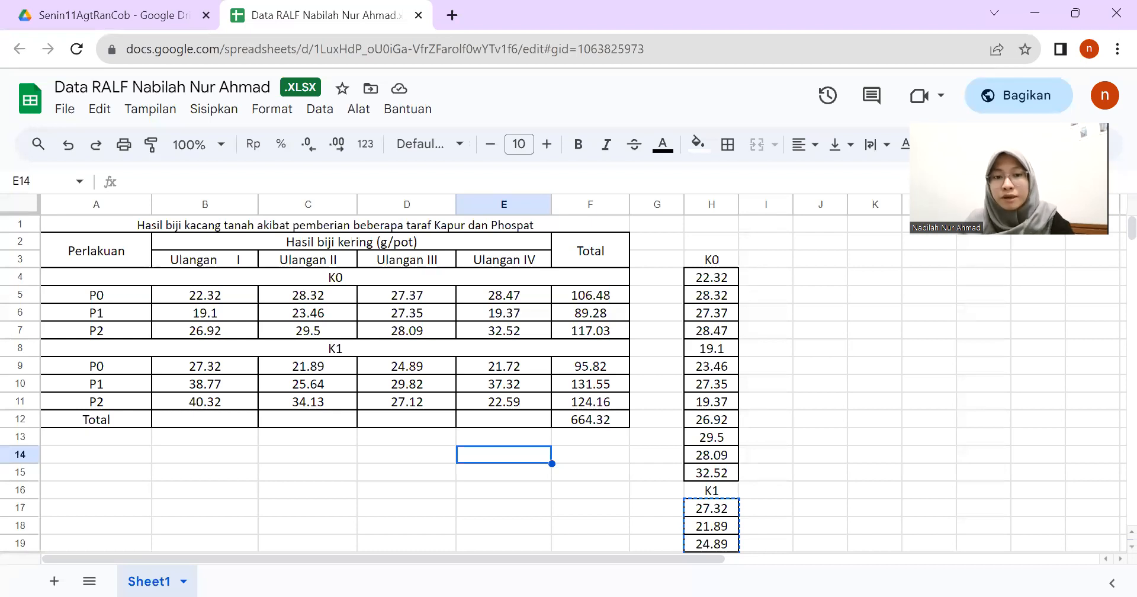
key("alt+Tab")
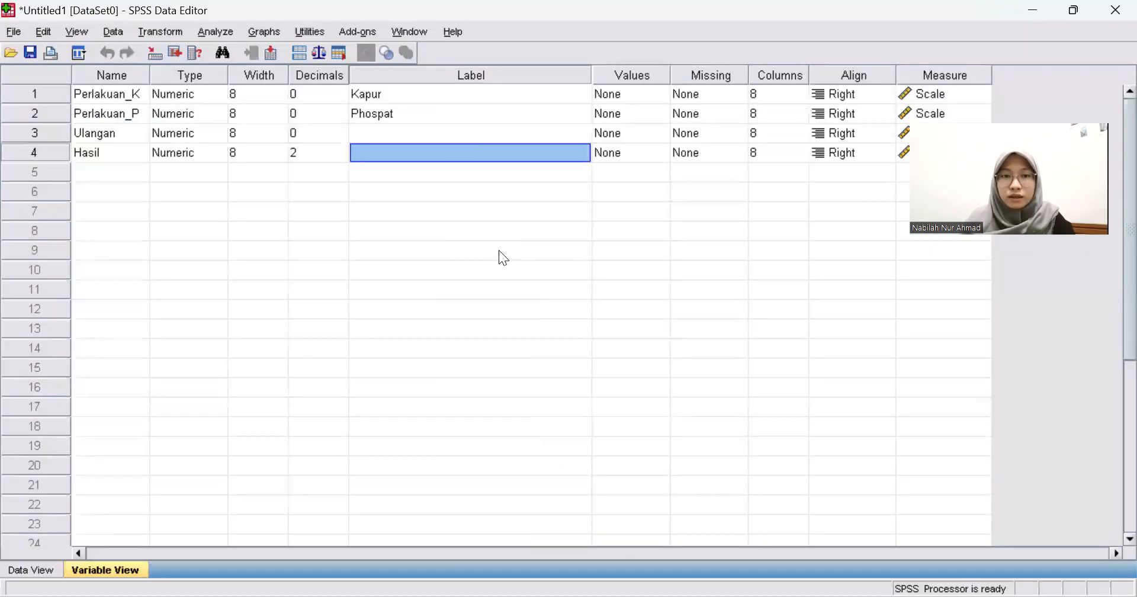
left_click(446, 154)
type("Hasil Bij")
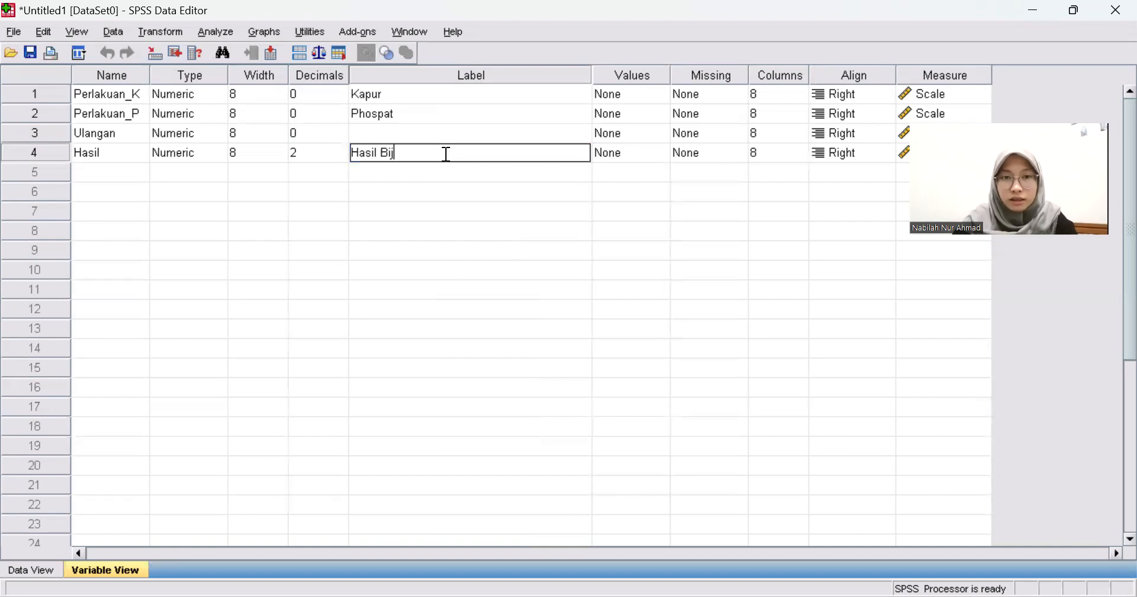
type("i Kering Ke")
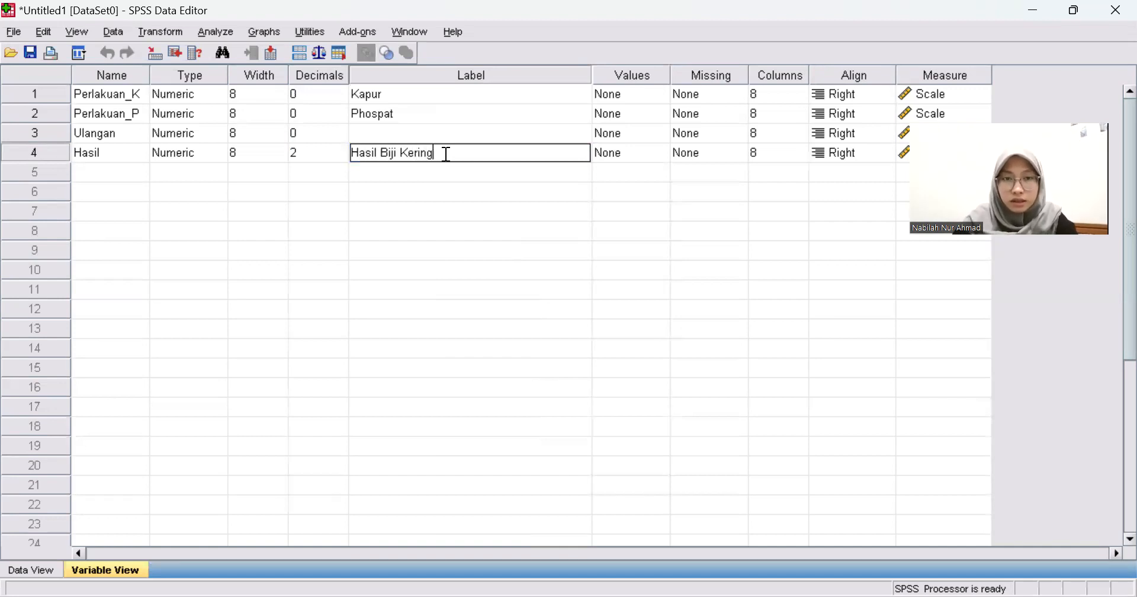
type("acang Tanah")
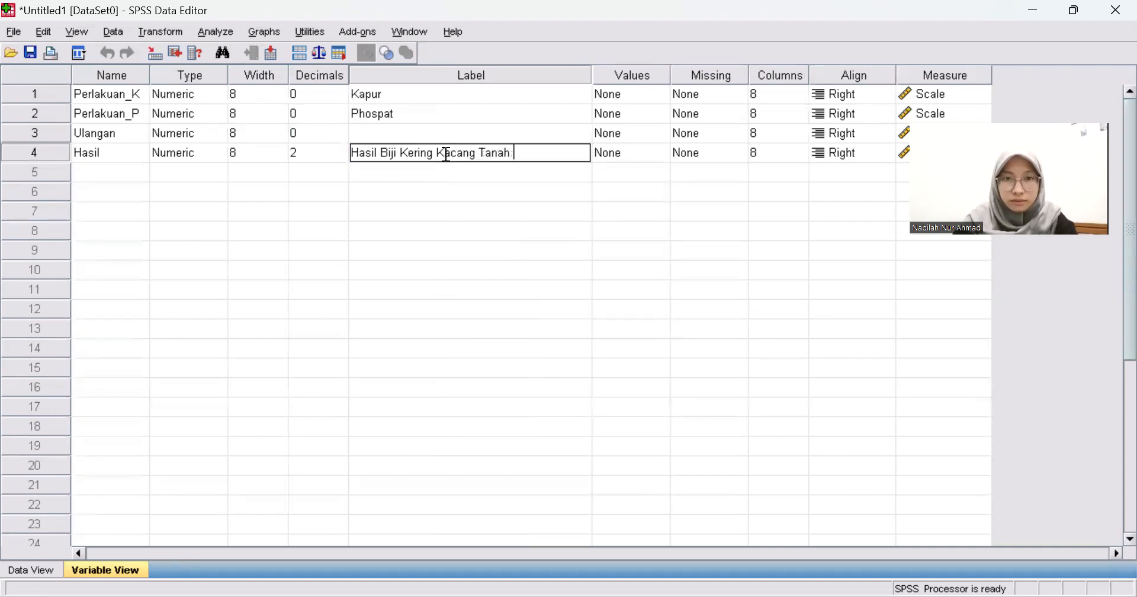
type(" (g/P")
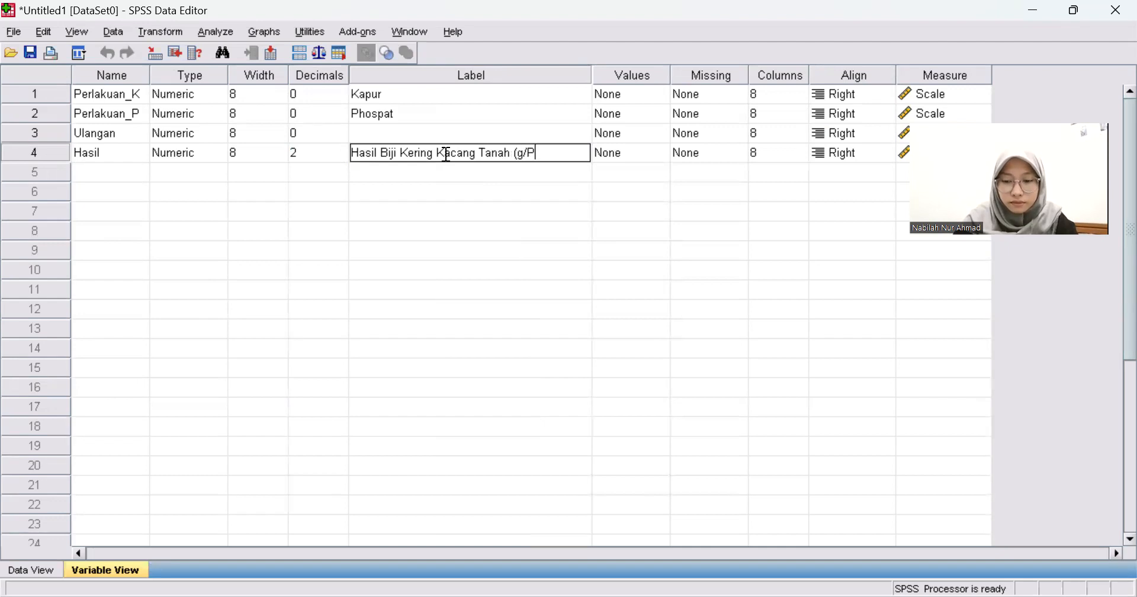
key("BackSpace")
type("pot()")
key("BackSpace")
key("BackSpace")
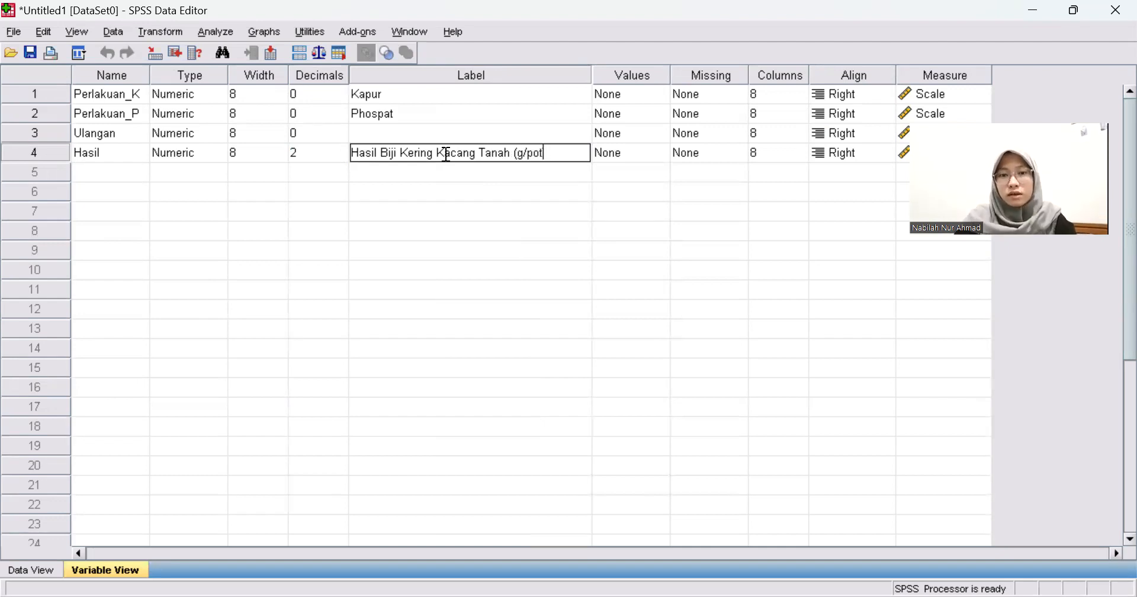
type(")")
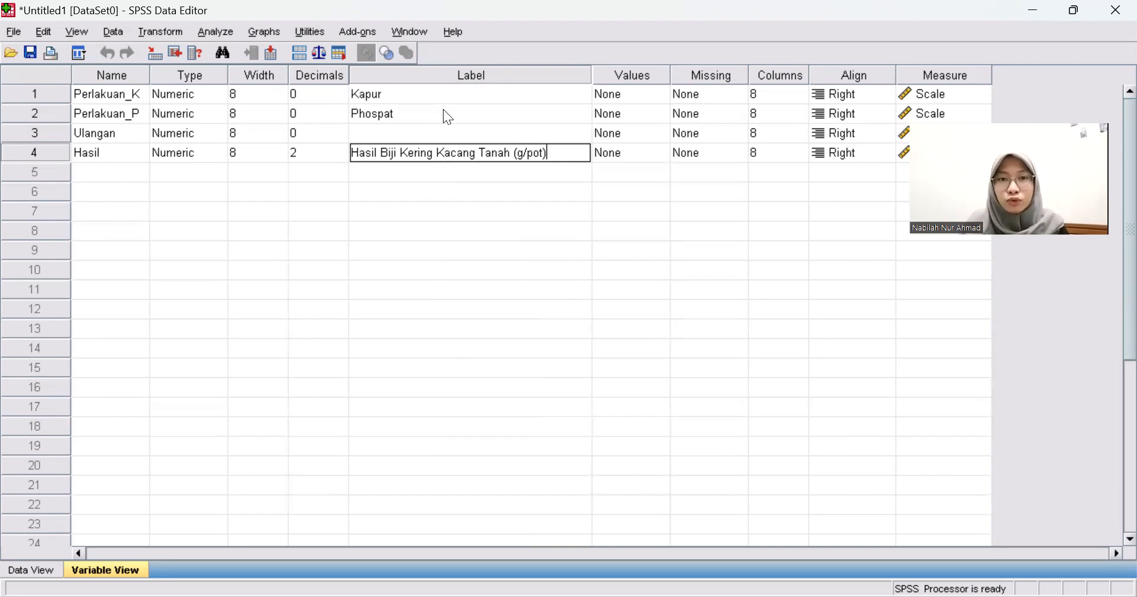
- Define the value labels of Perlakuan_K as 0 = K0 and 1 = K1
left_click(614, 73)
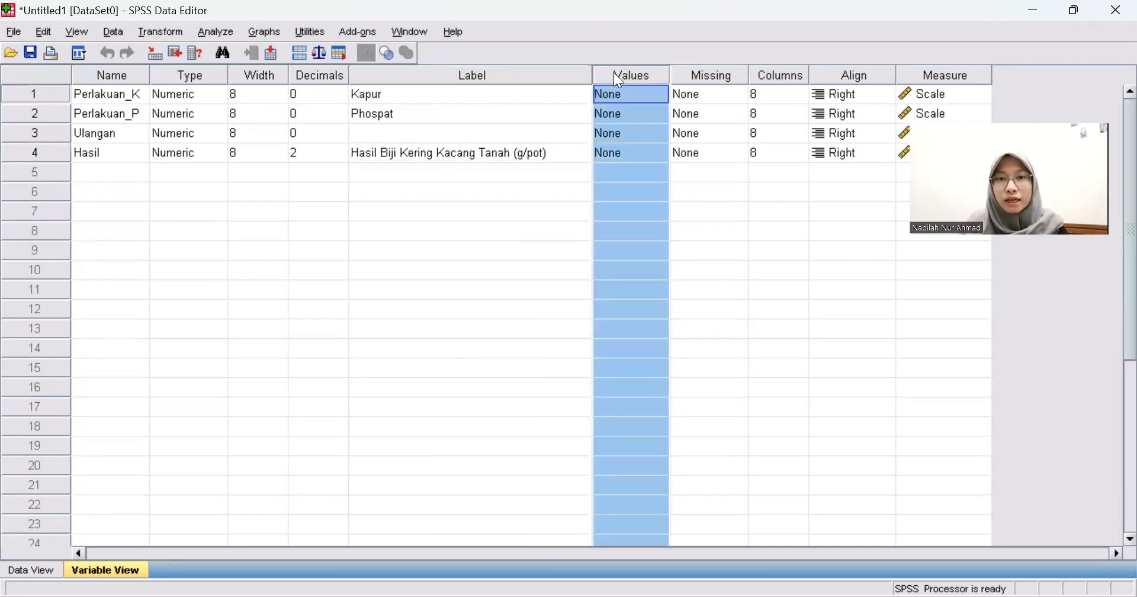
left_click(666, 96)
left_click(664, 97)
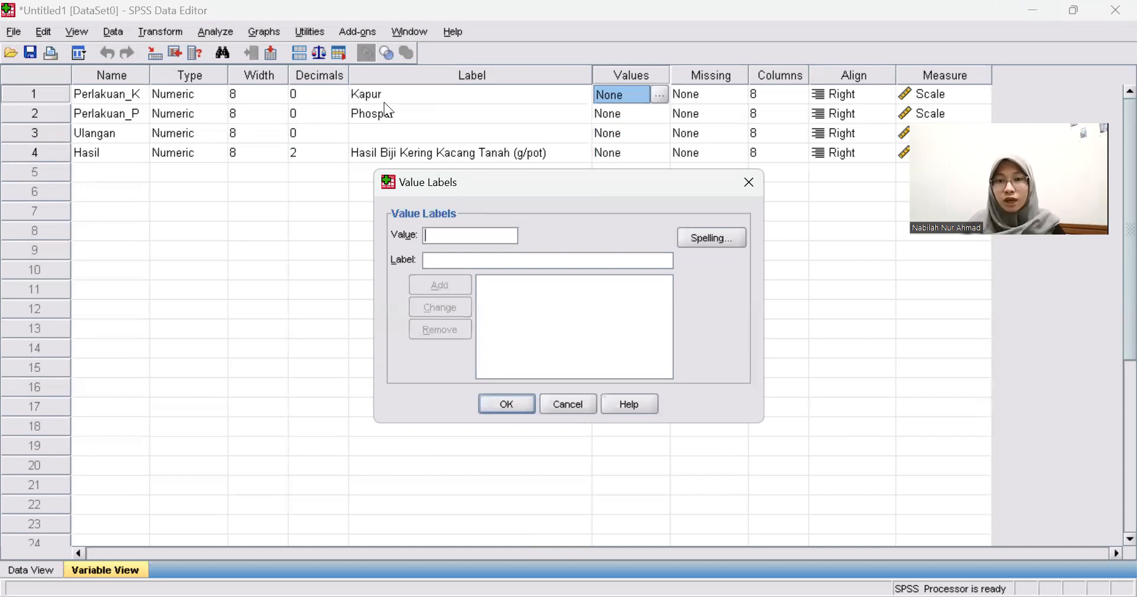
type("0K0")
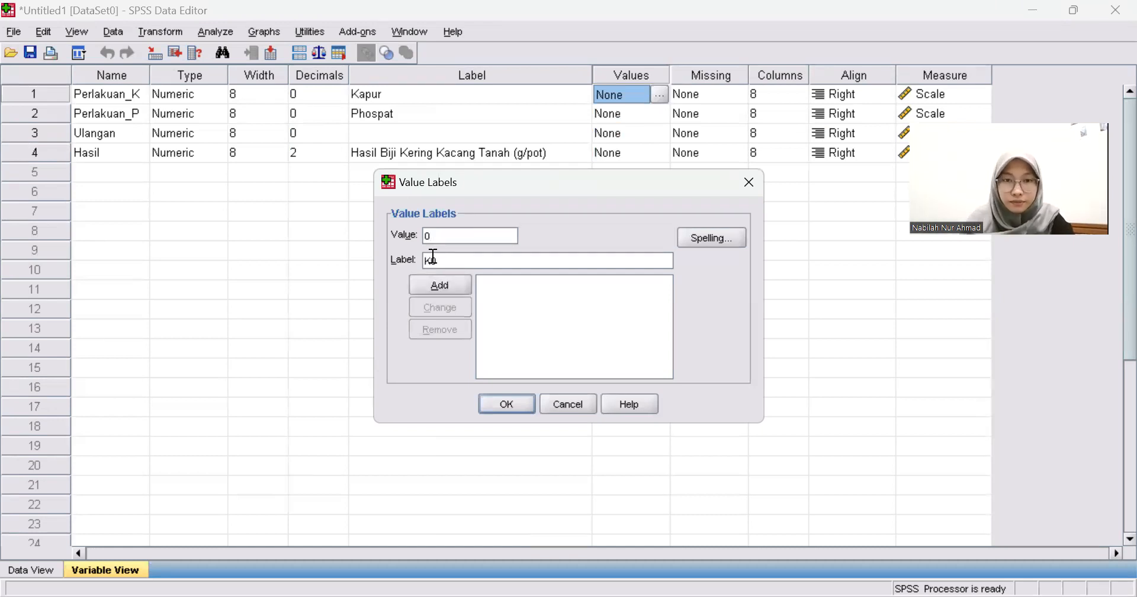
left_click(439, 285)
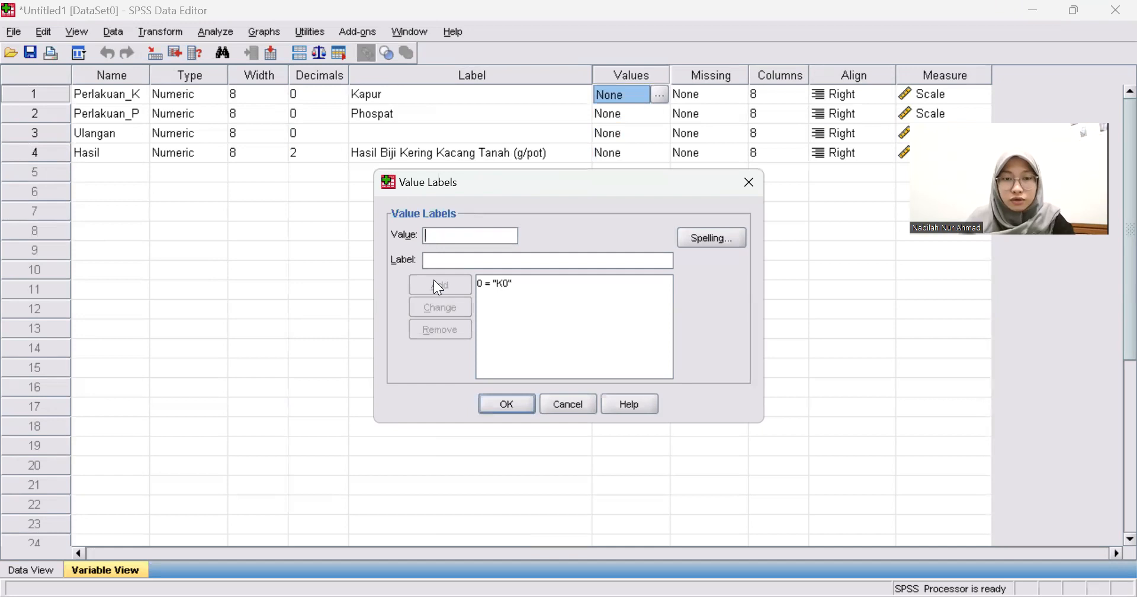
type("1")
left_click(436, 259)
type("K1")
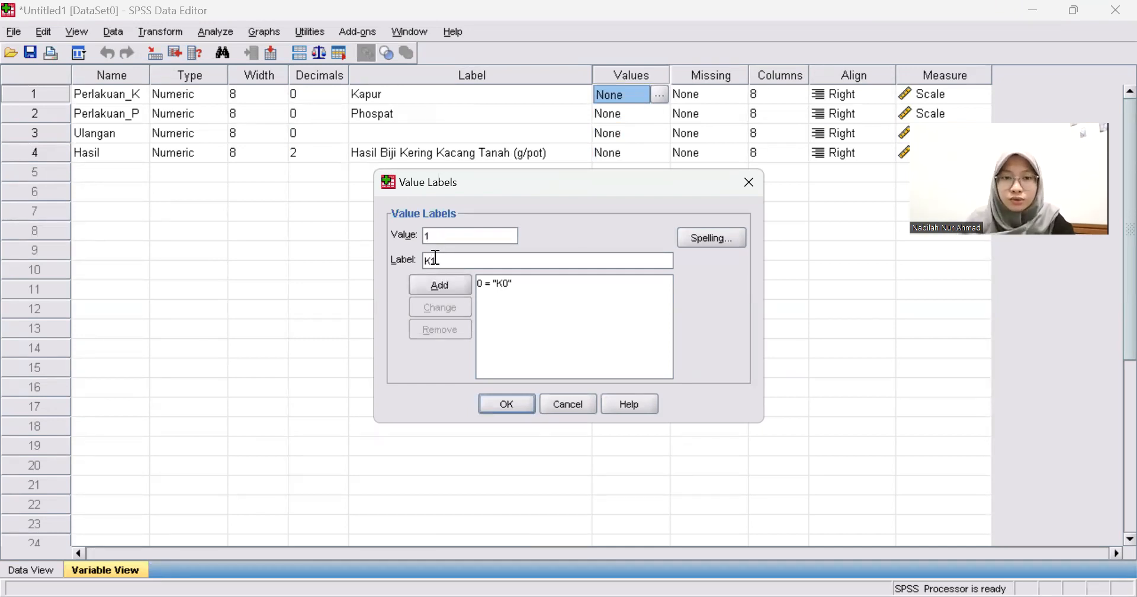
left_click(425, 285)
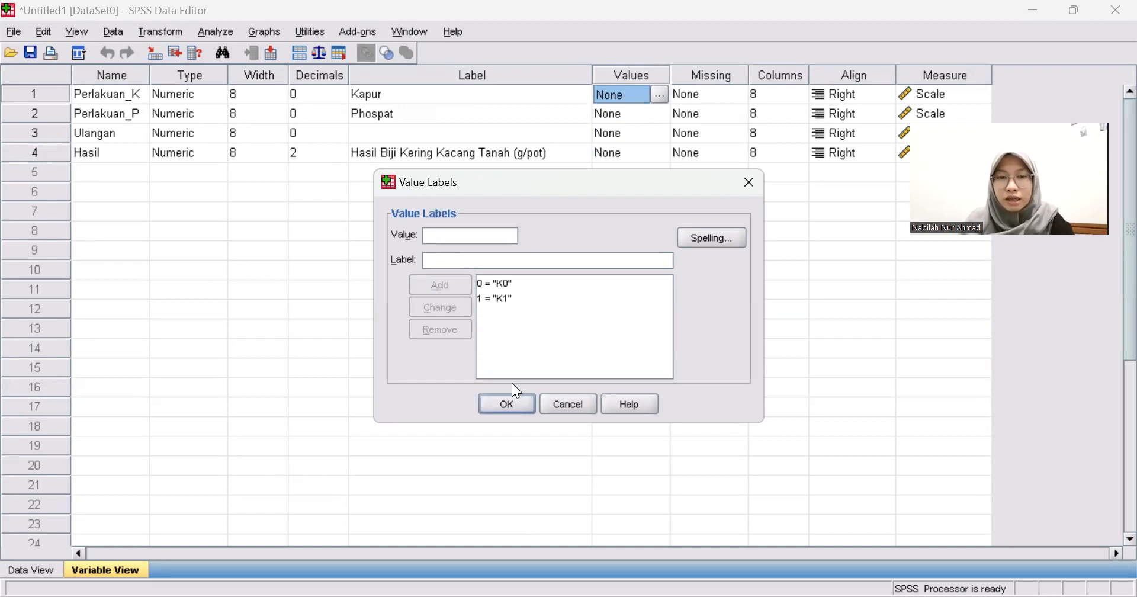
left_click(517, 405)
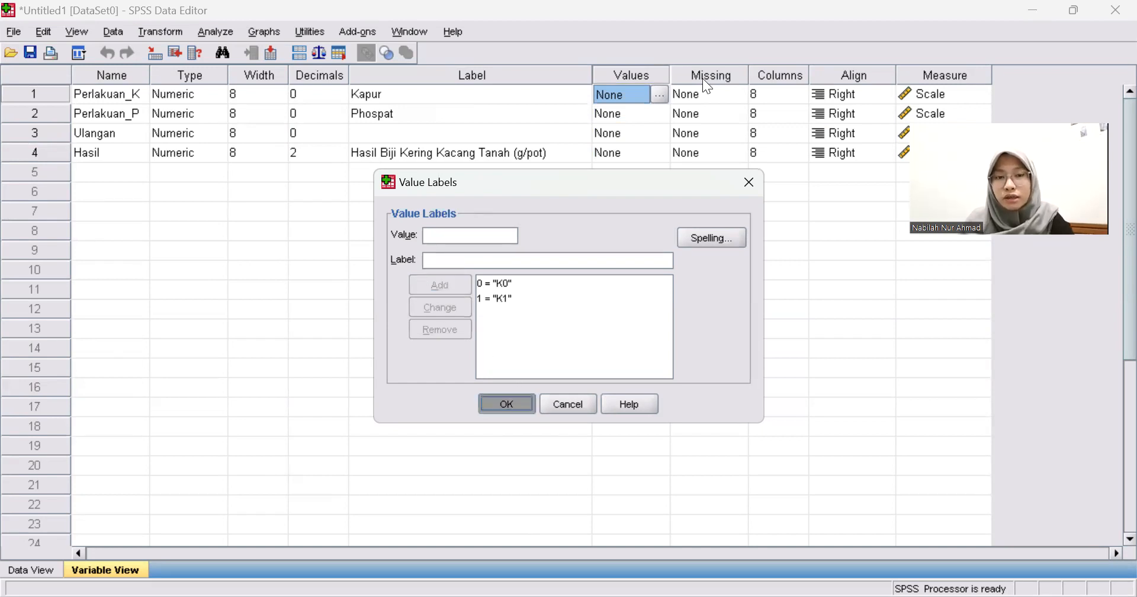
- Define the value labels of Perlakuan_P as 0 = P0, 1 = P1 and 2 = P2
left_click(656, 114)
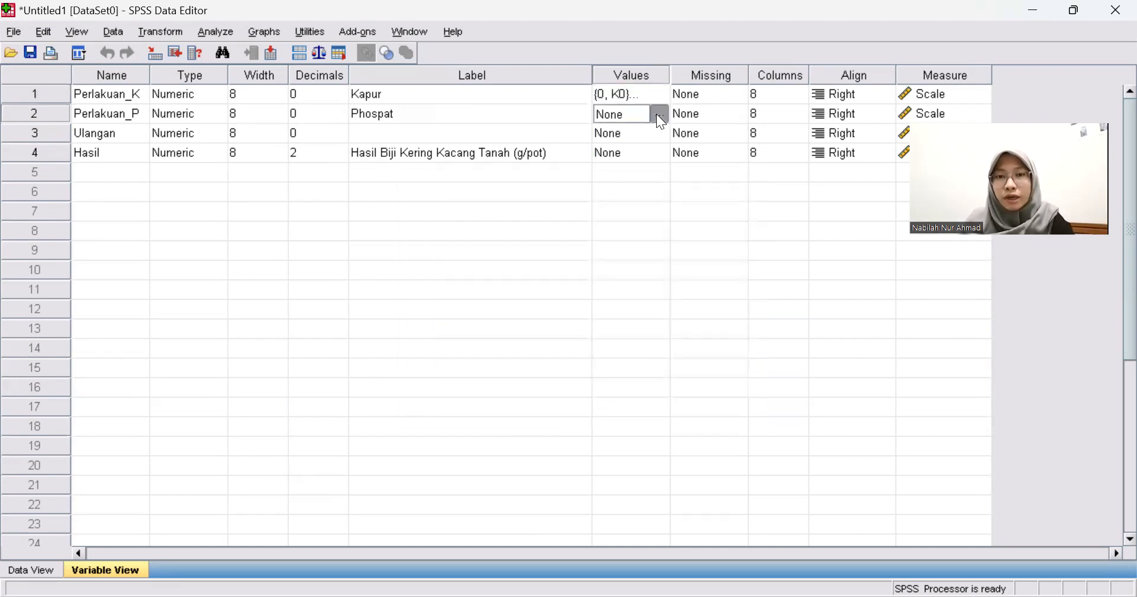
left_click(659, 114)
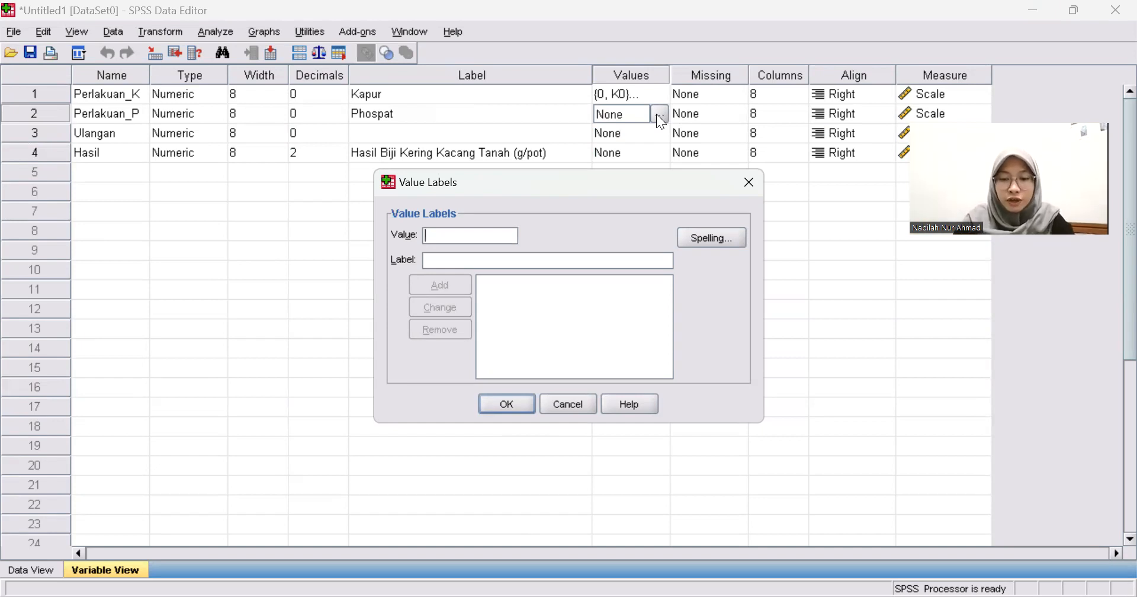
type("0")
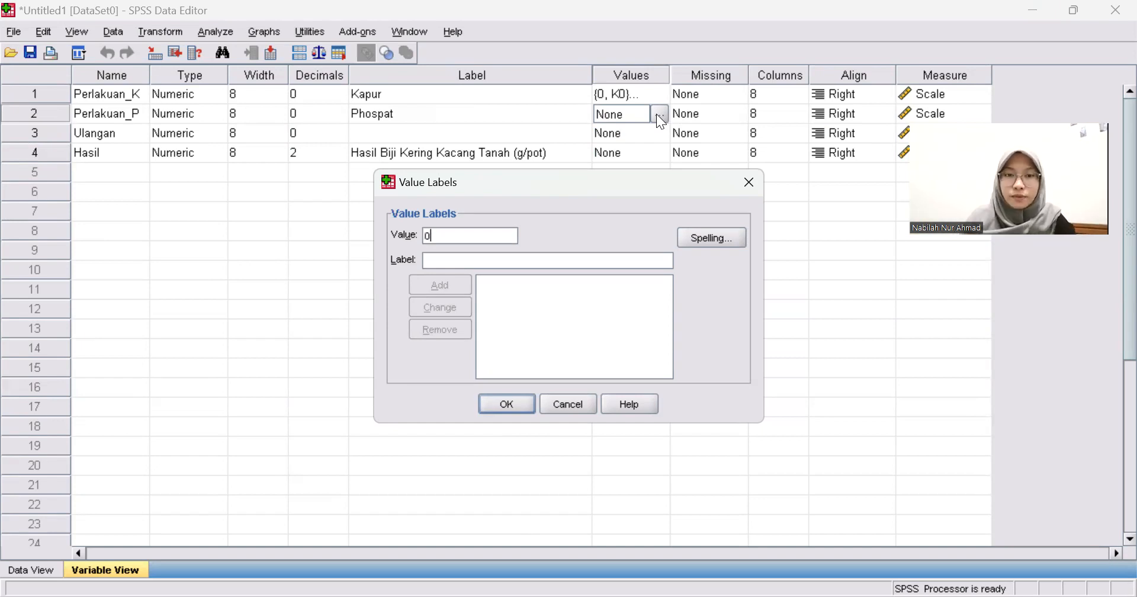
type("P0")
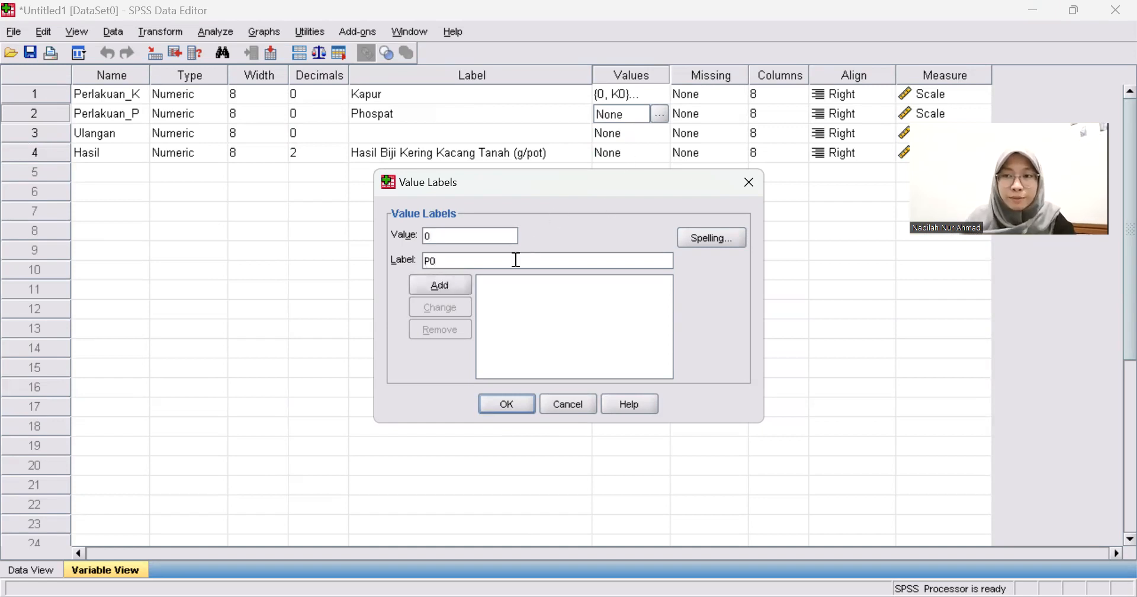
left_click(459, 286)
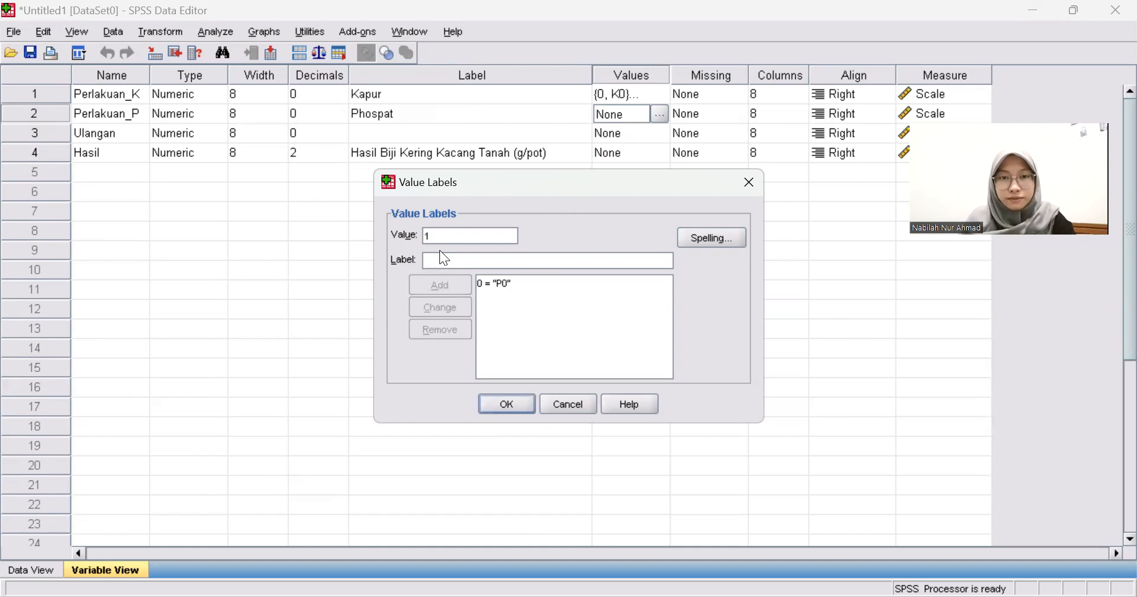
type("P1")
left_click(439, 287)
type("2")
left_click(433, 261)
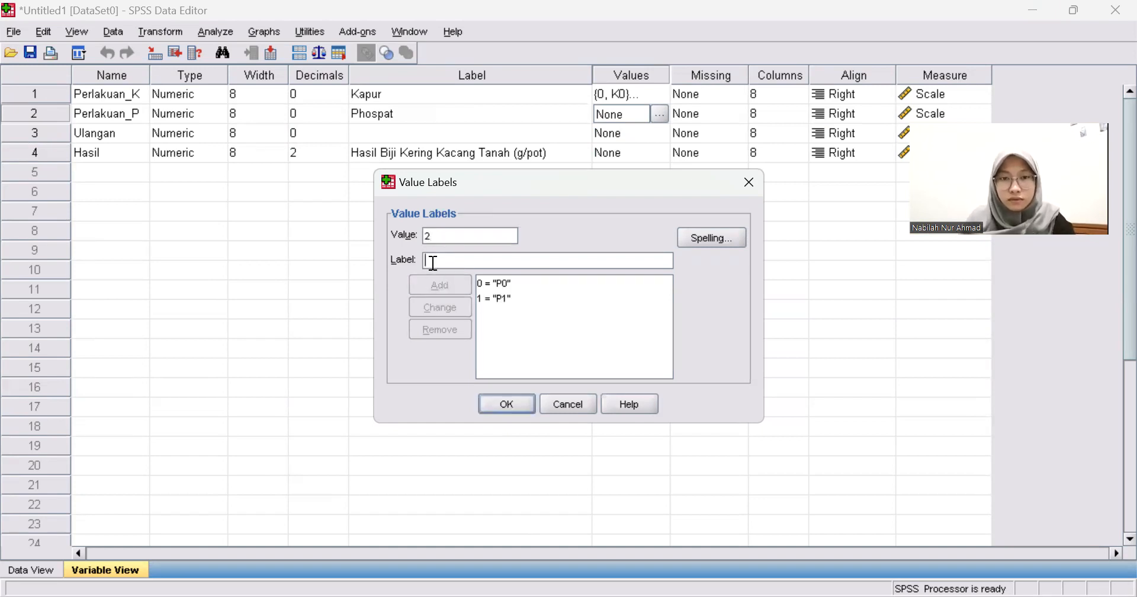
type("P2")
left_click(428, 286)
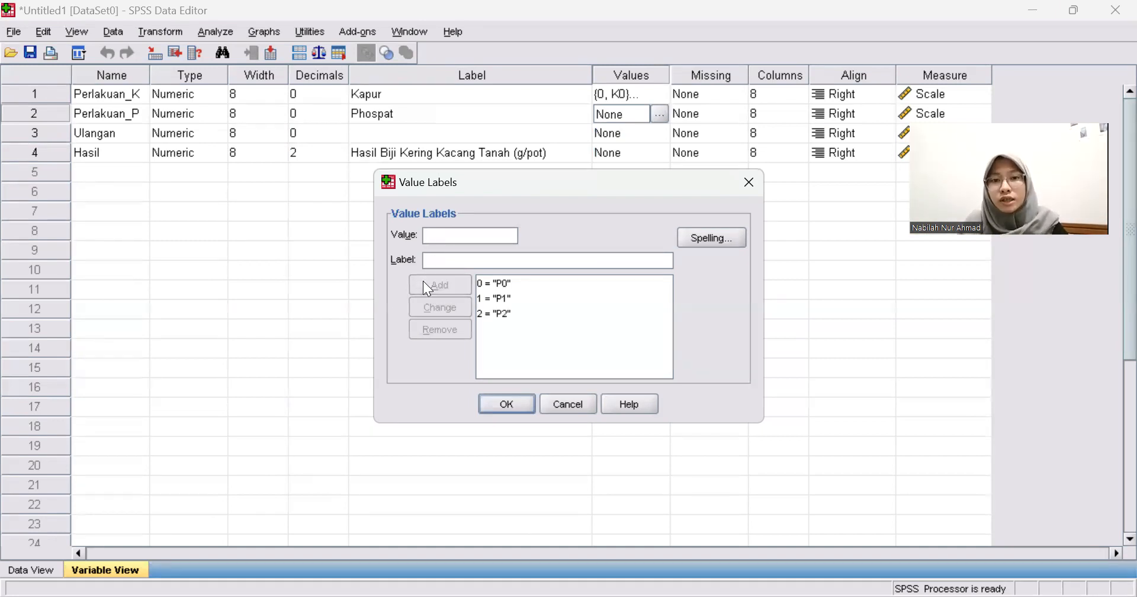
left_click(513, 401)
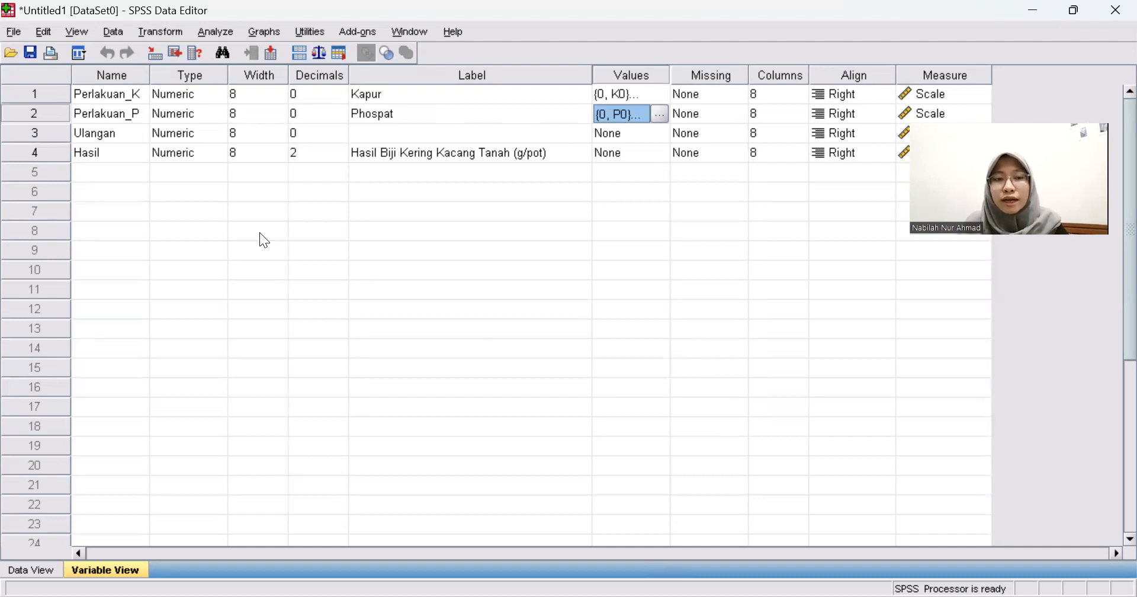
- Check the replications in the spreadsheet and add the value label 1 = Ulangan I to the variable Ulangan
key("alt+Tab")
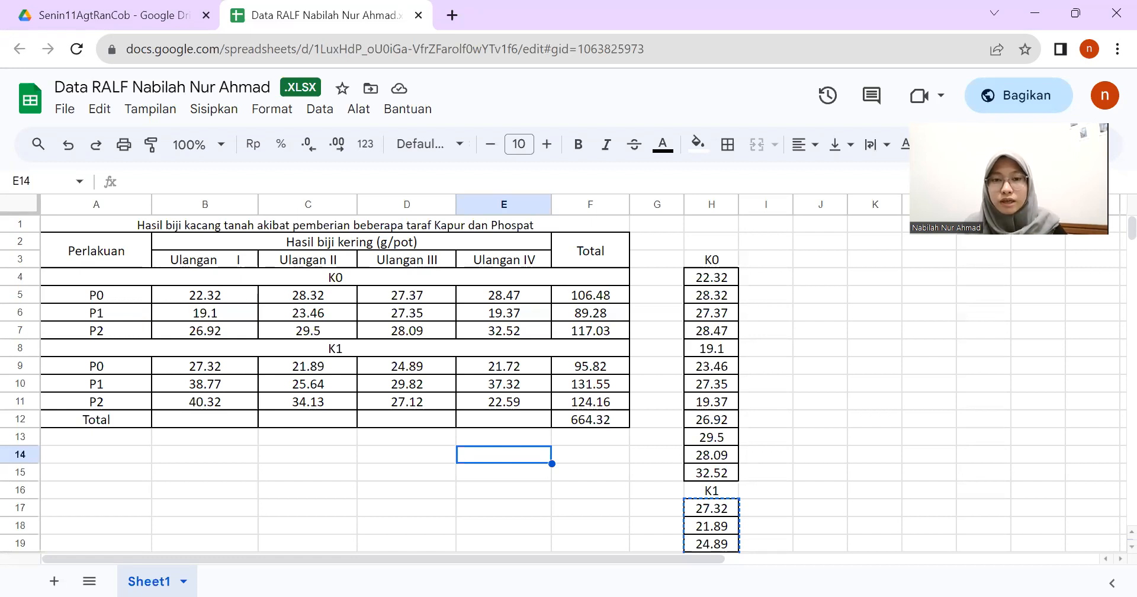
key("alt+Tab")
left_click(669, 135)
left_click(667, 134)
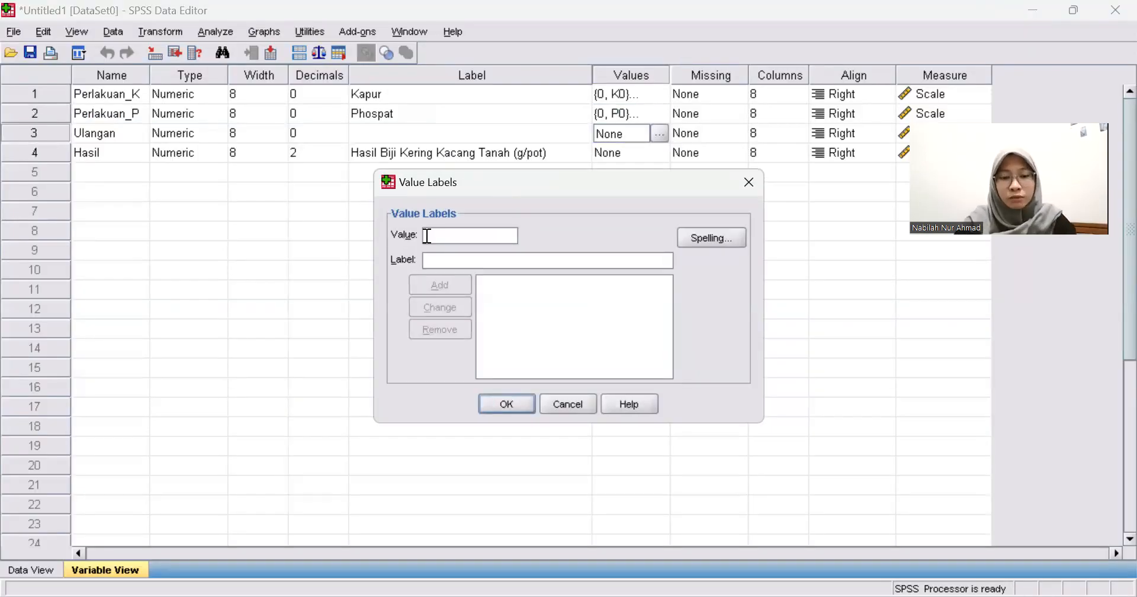
left_click(428, 264)
type("Ulan")
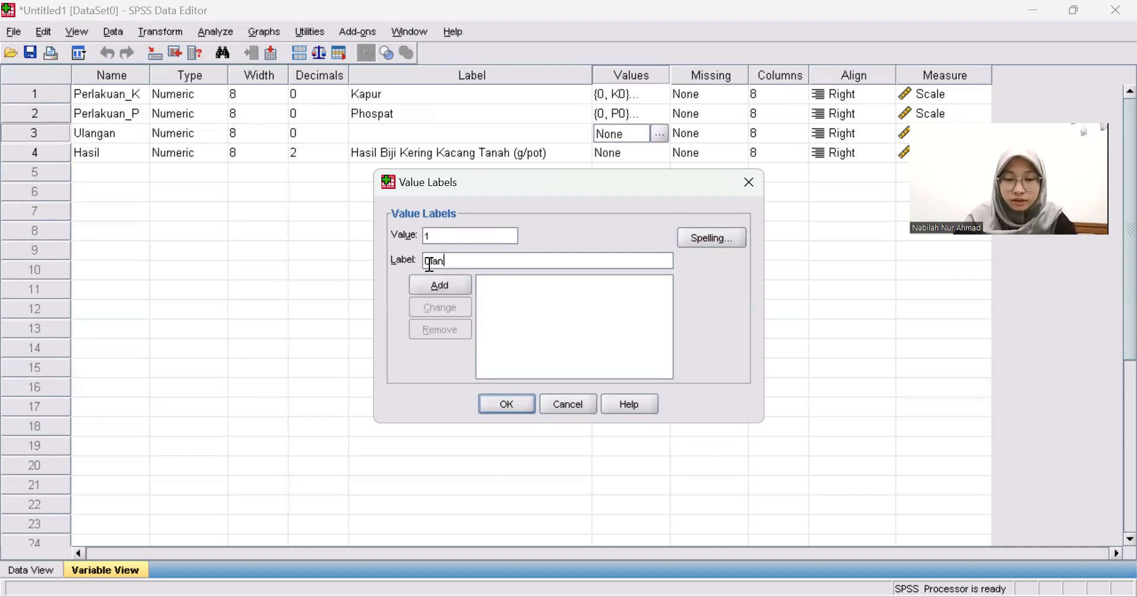
type("gan I")
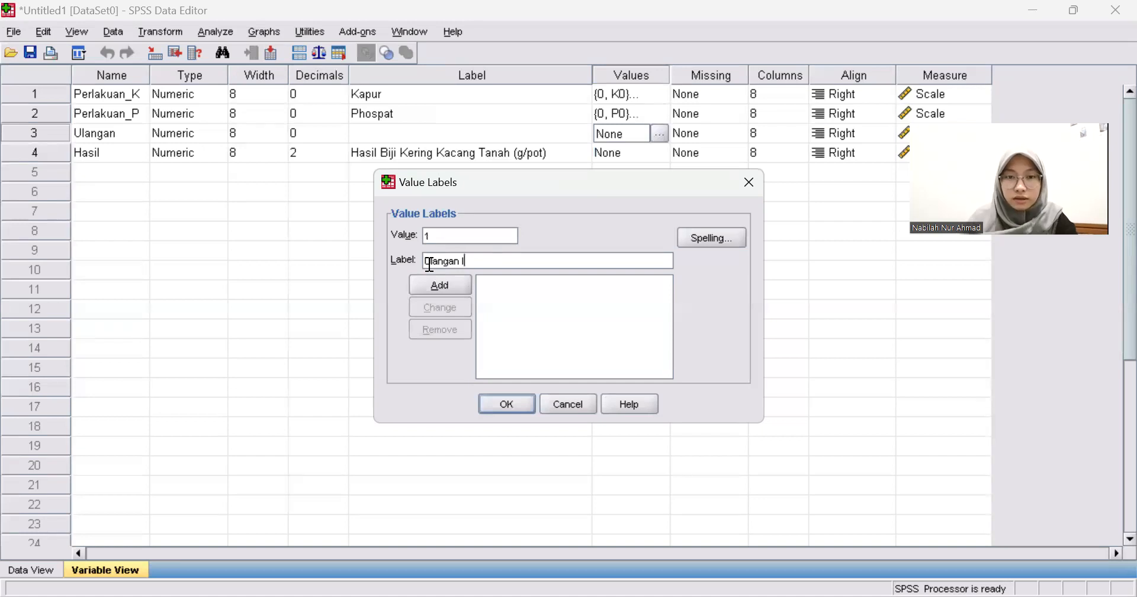
left_click(460, 286)
- Add the value labels 2 = Ulangan II and 3 = Ulangan III to the variable Ulangan
type("2")
left_click(452, 259)
type("Ulan")
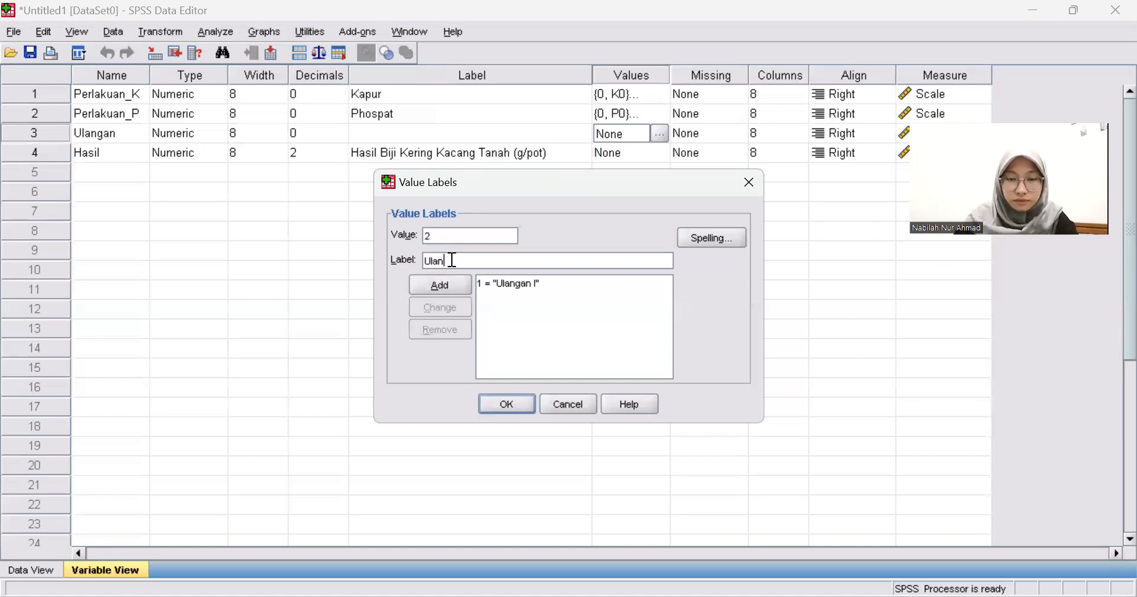
type("gan II")
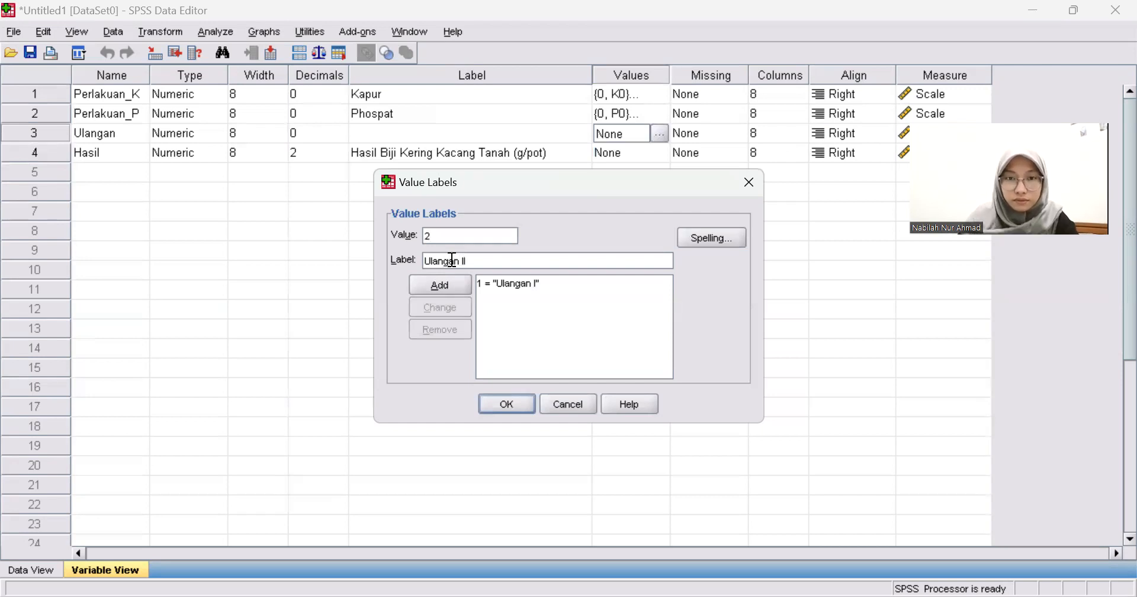
left_click(434, 284)
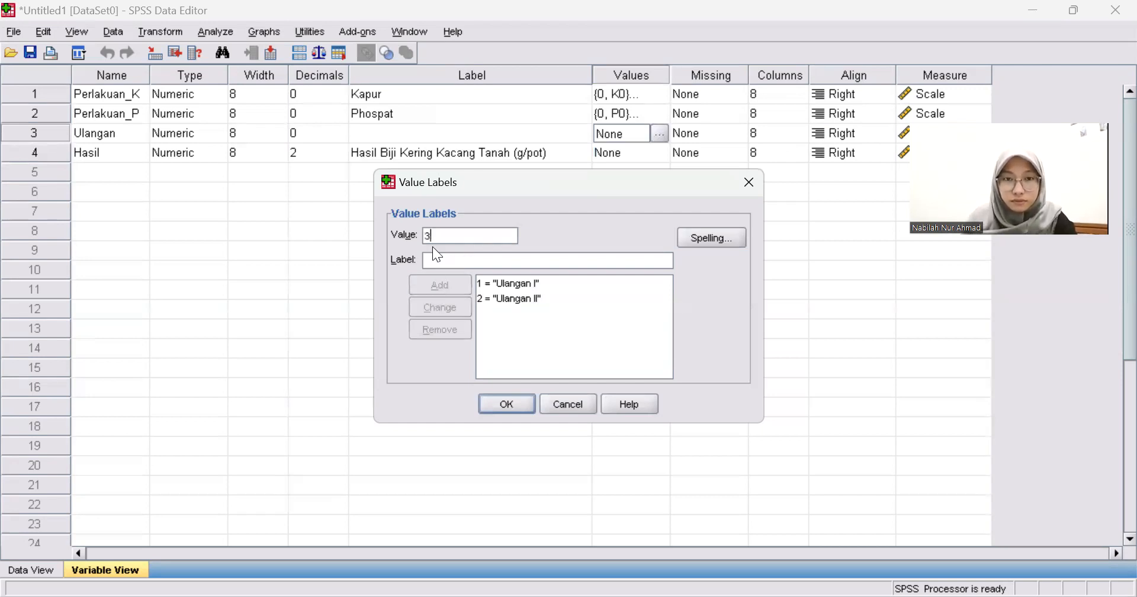
type("Ulana")
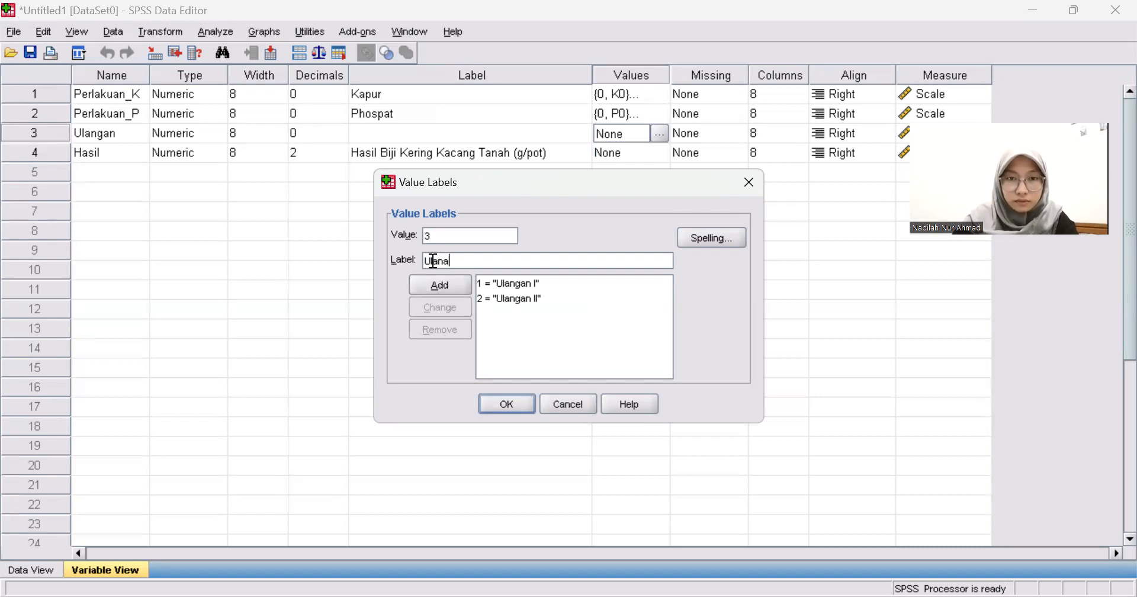
key("BackSpace")
key("BackSpace")
type("ngan II")
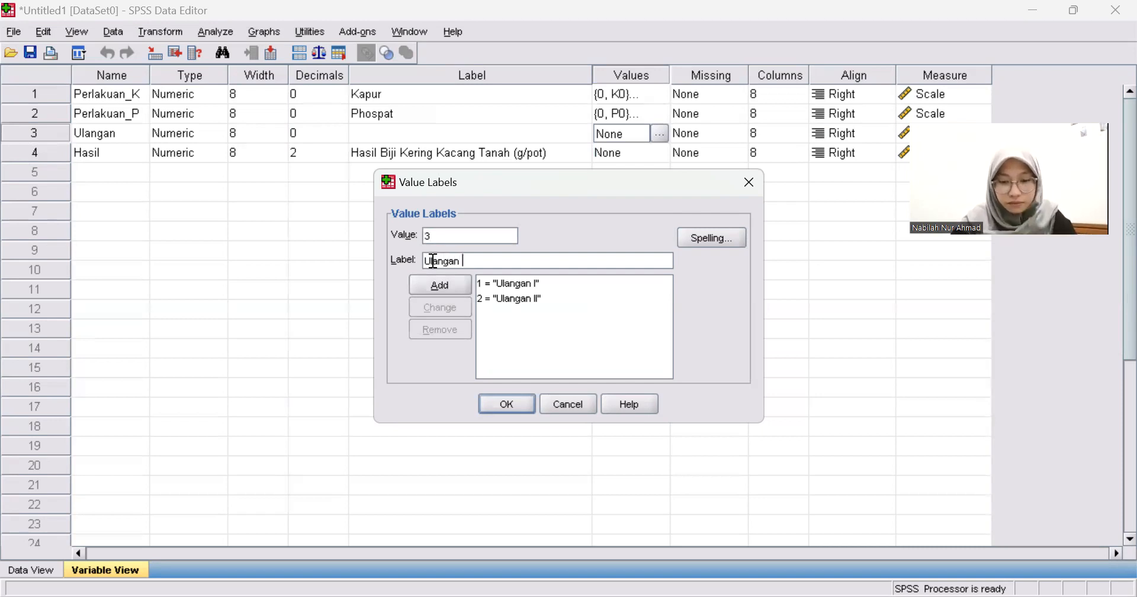
type("I")
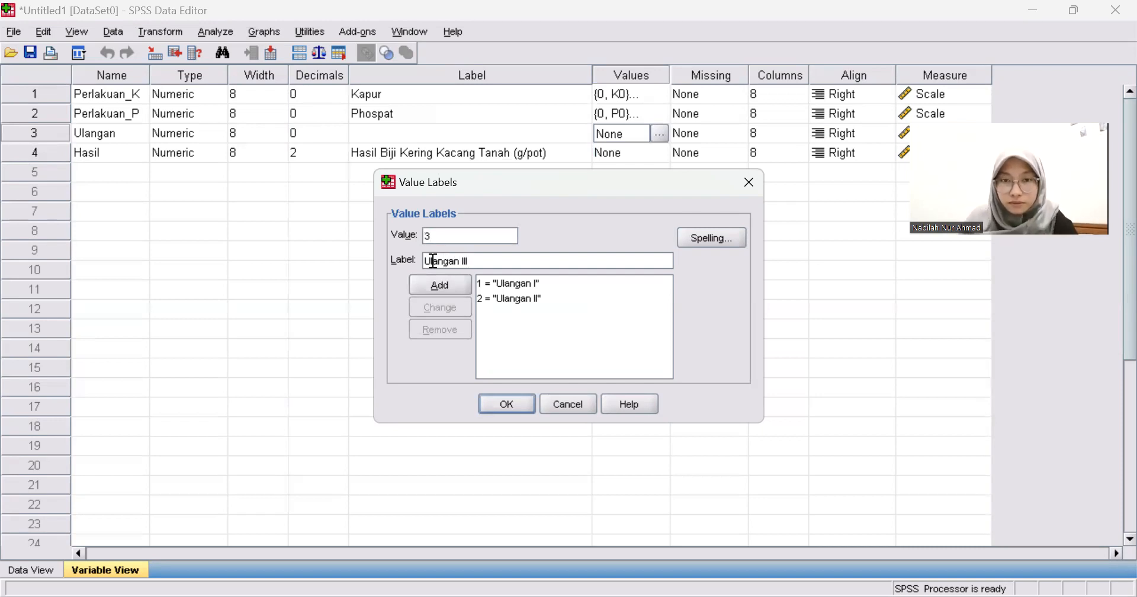
left_click(435, 285)
- Add the value label 4 = Ulangan IV to the variable Ulangan and accept its value labels
type("4")
left_click(436, 262)
type("U")
key("BackSpace")
type("Ulangan")
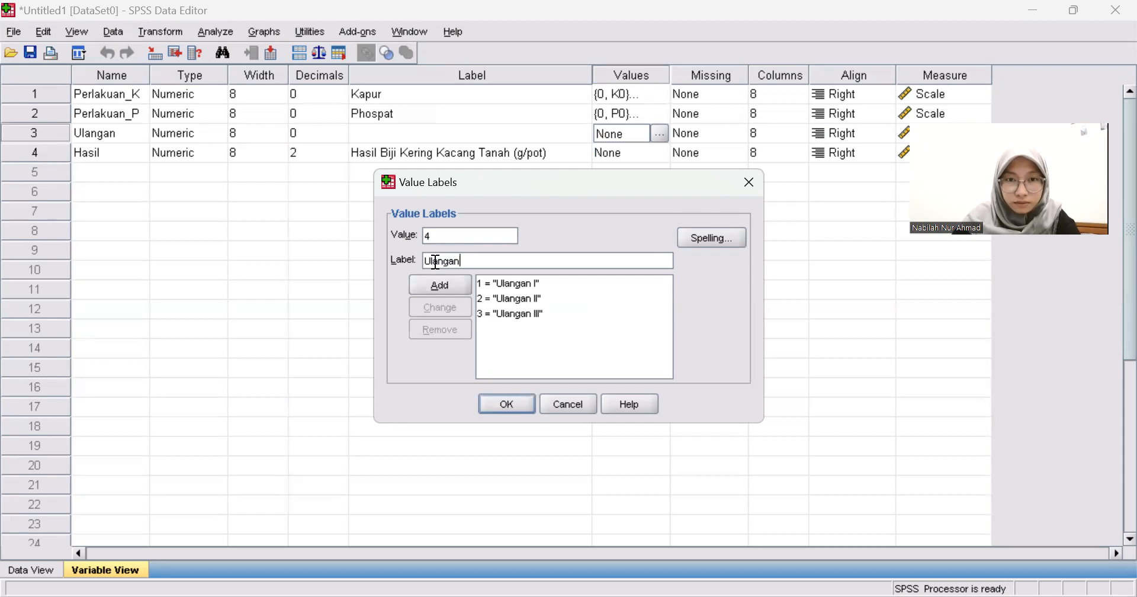
type(" IV")
left_click(430, 281)
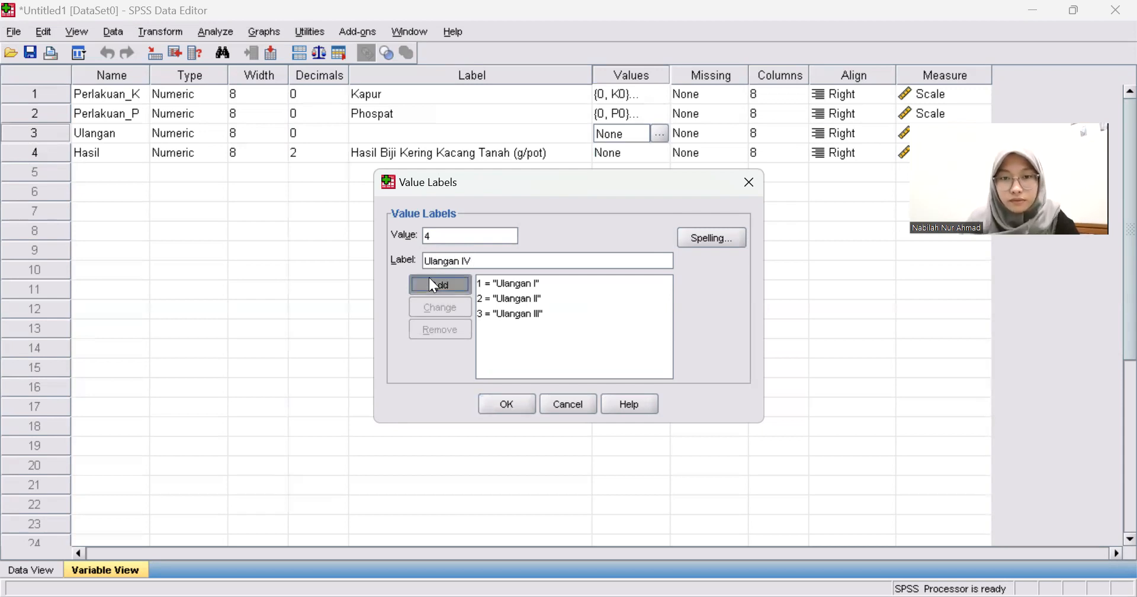
left_click(503, 405)
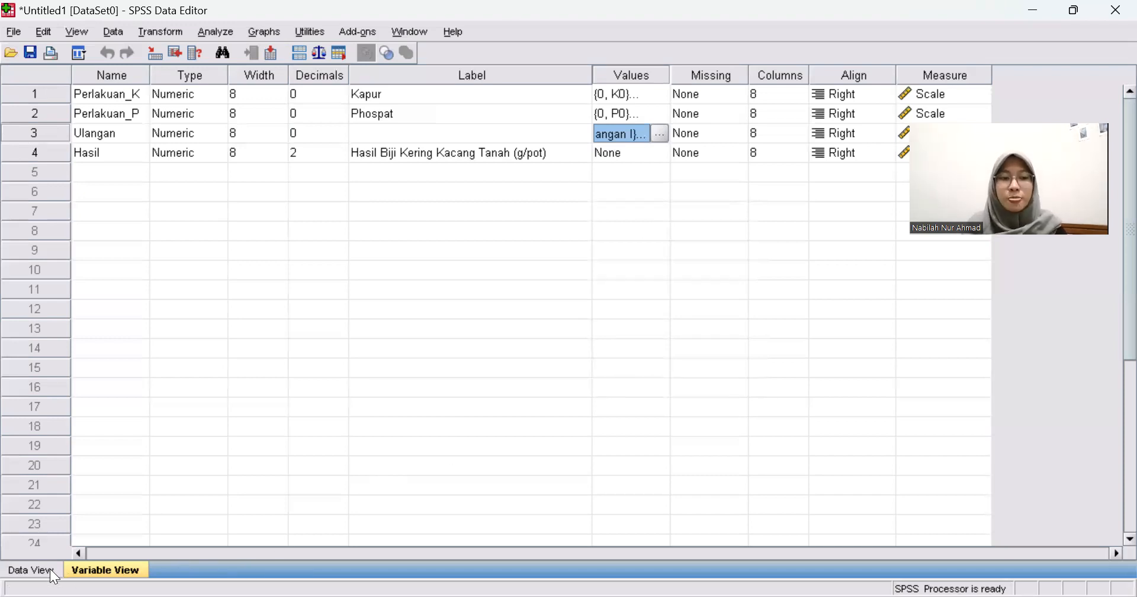
- Switch to the data sheet and set Perlakuan_K to K0 in row 1
left_click(31, 570)
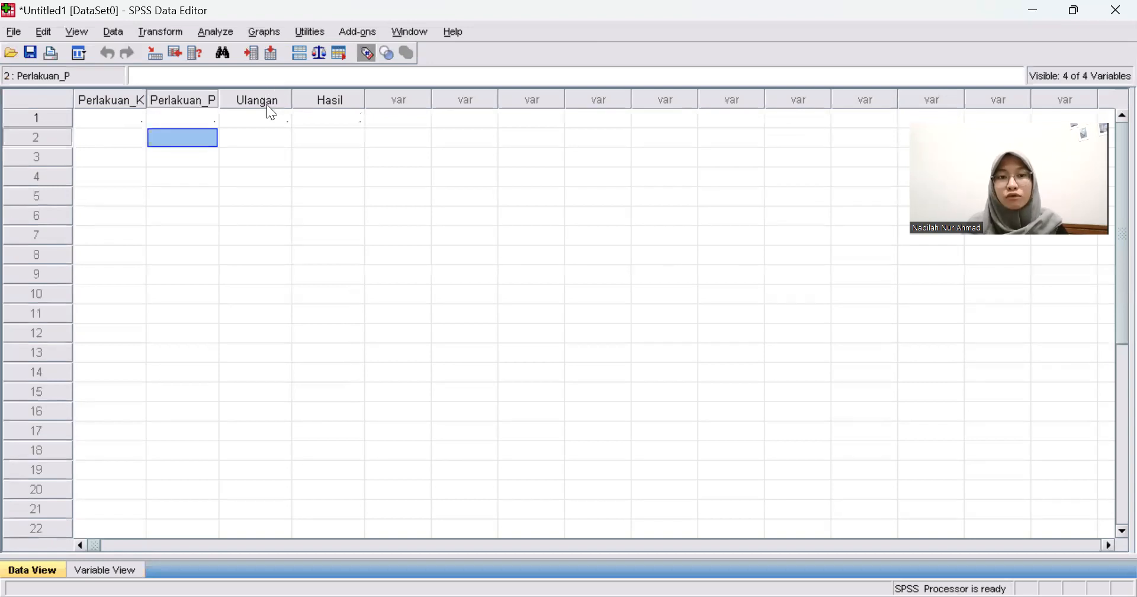
left_click(109, 124)
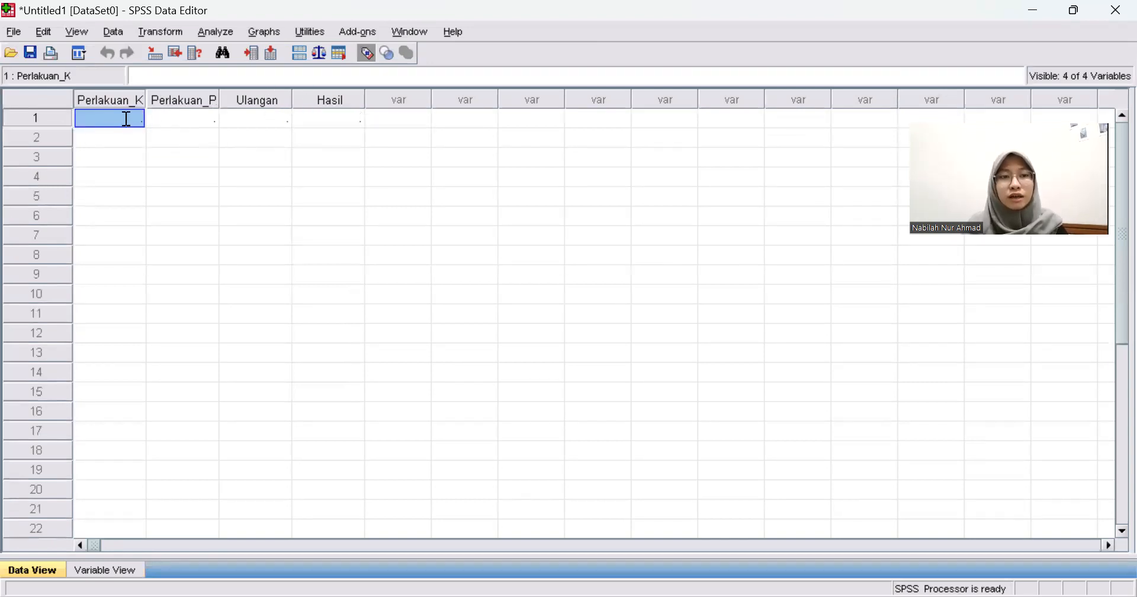
double_click(127, 118)
left_click(137, 119)
left_click(130, 136)
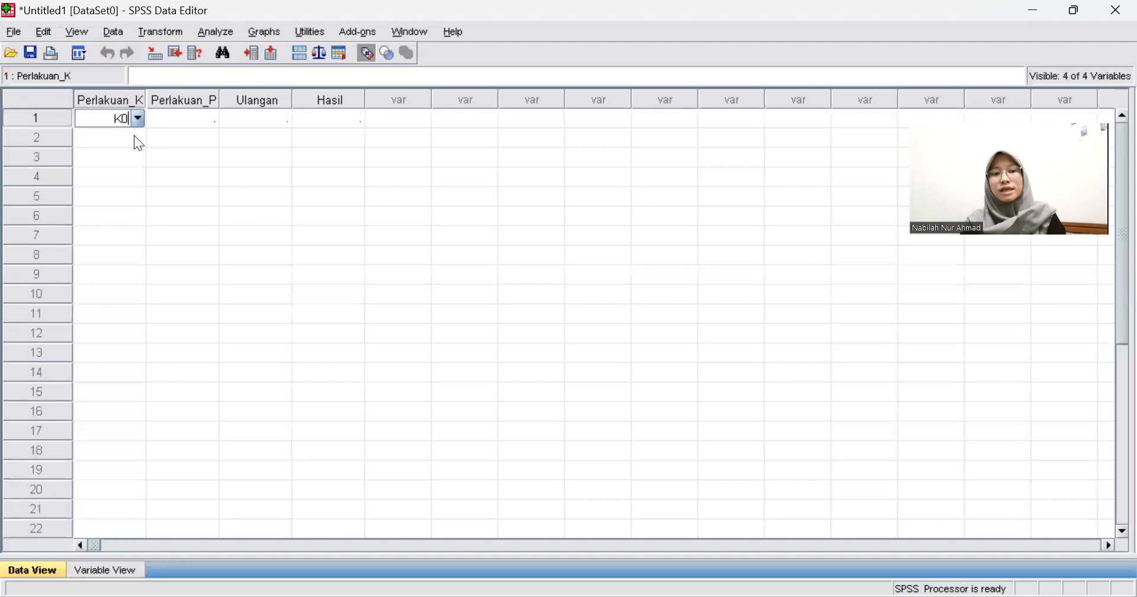
left_click(136, 140)
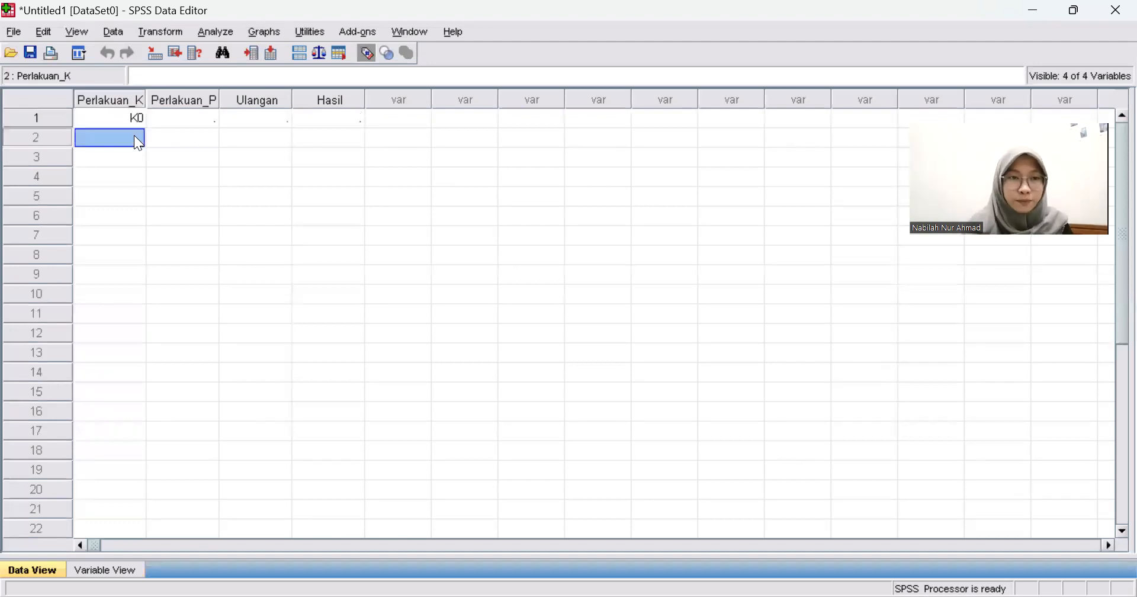
- Copy the K0 value of Perlakuan_K from row 1 into rows 2 to 12
left_click(136, 138)
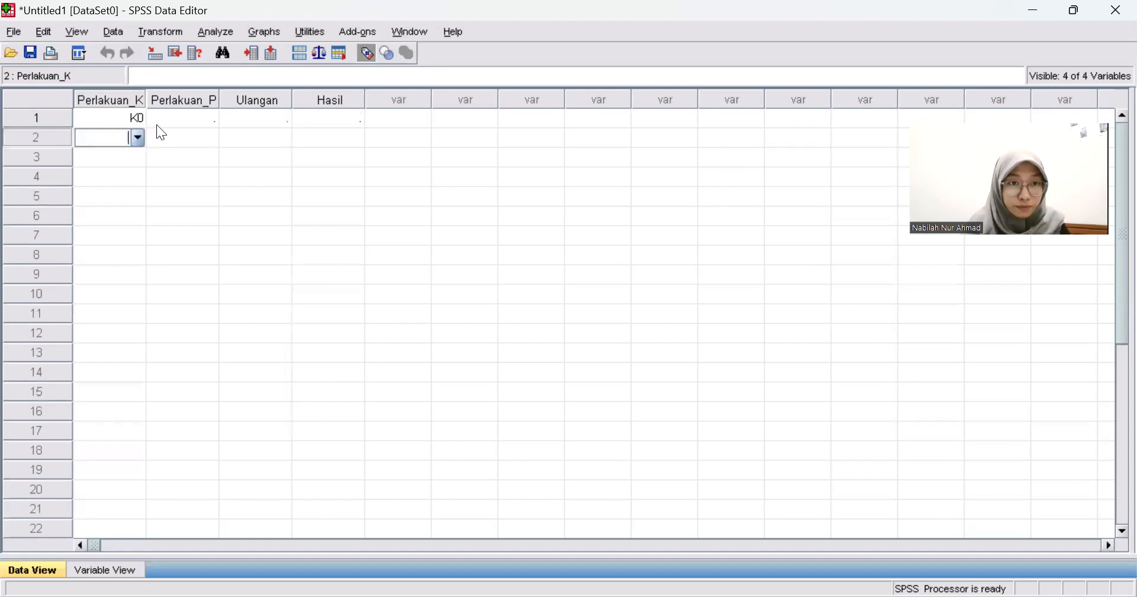
left_click(138, 119)
right_click(138, 119)
left_click(155, 160)
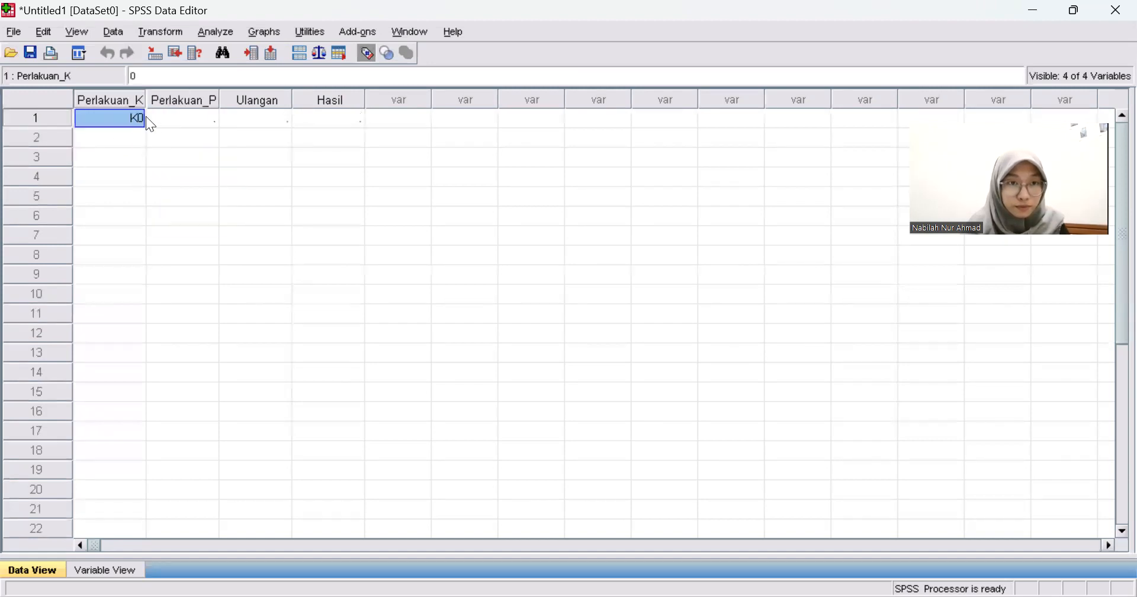
right_click(138, 120)
left_click(152, 147)
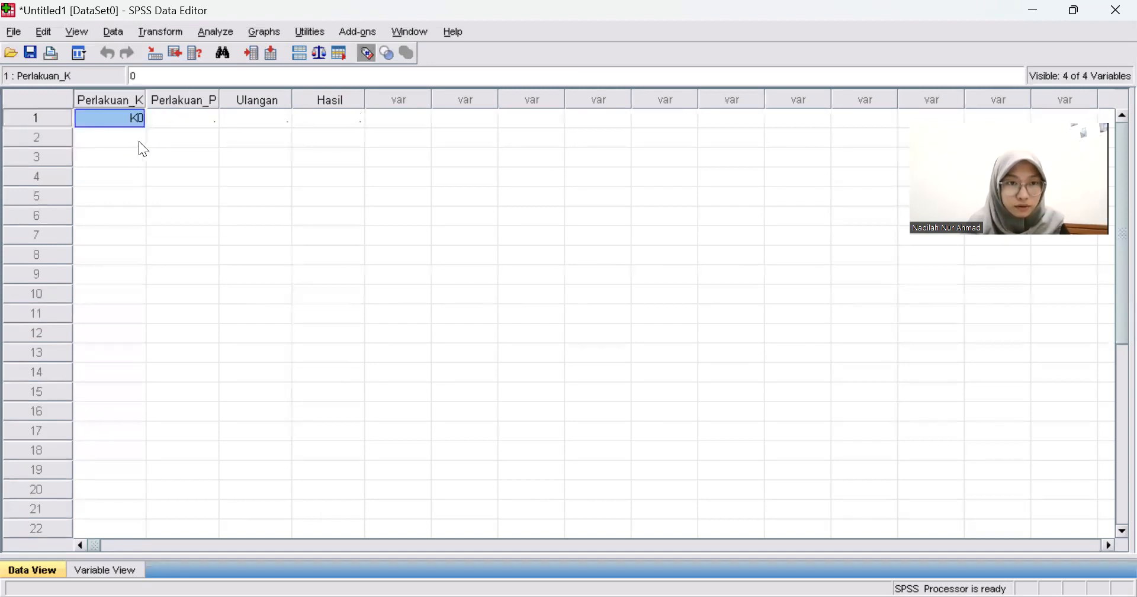
left_click(143, 149)
right_click(138, 141)
left_click(135, 138)
left_click_drag(134, 137, 121, 335)
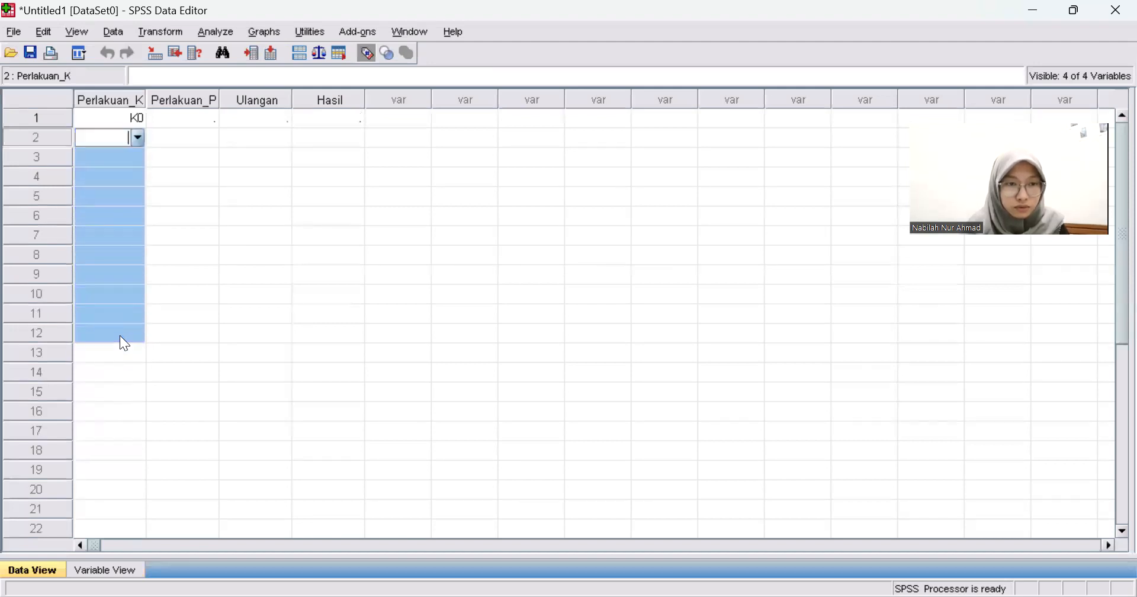
right_click(120, 335)
left_click(148, 388)
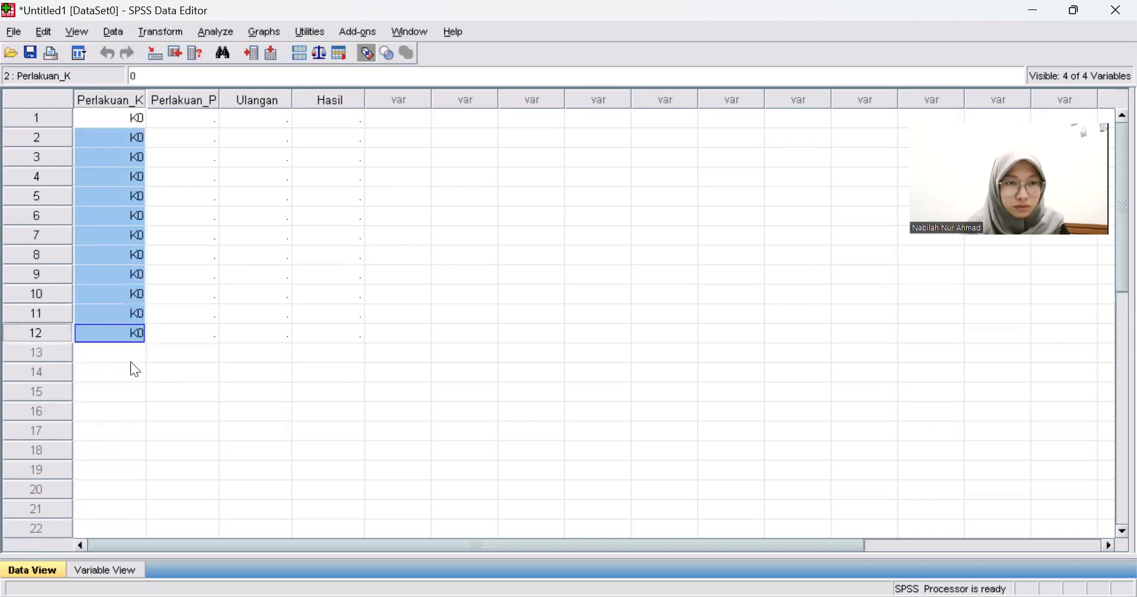
- Set Perlakuan_K to K1 in row 13 and copy that cell
scroll(132, 362, "down", 2)
left_click(124, 245)
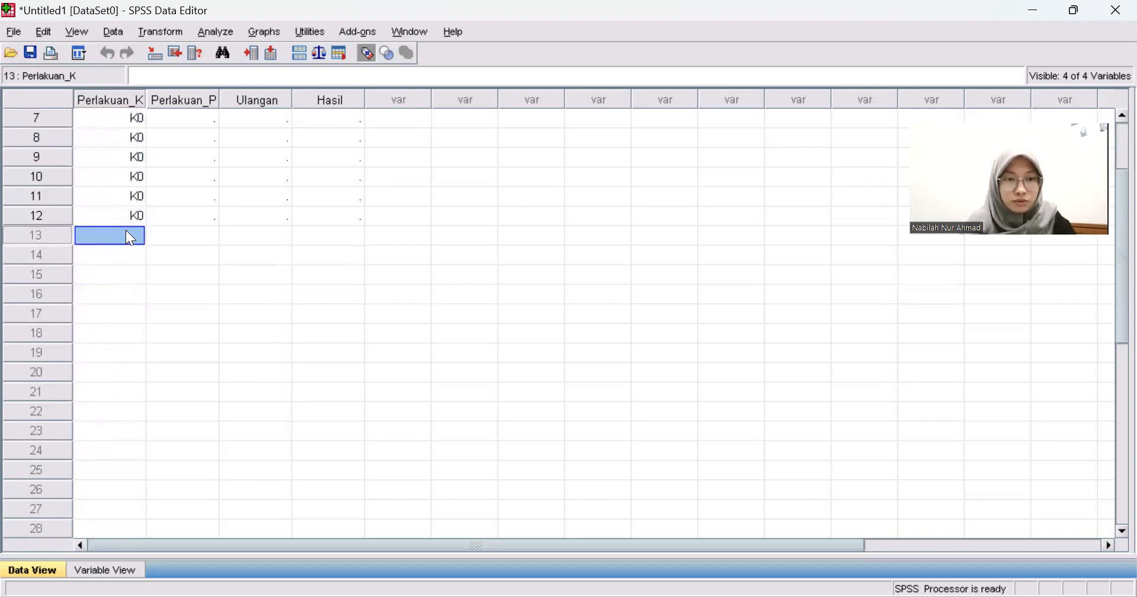
double_click(132, 233)
left_click(126, 267)
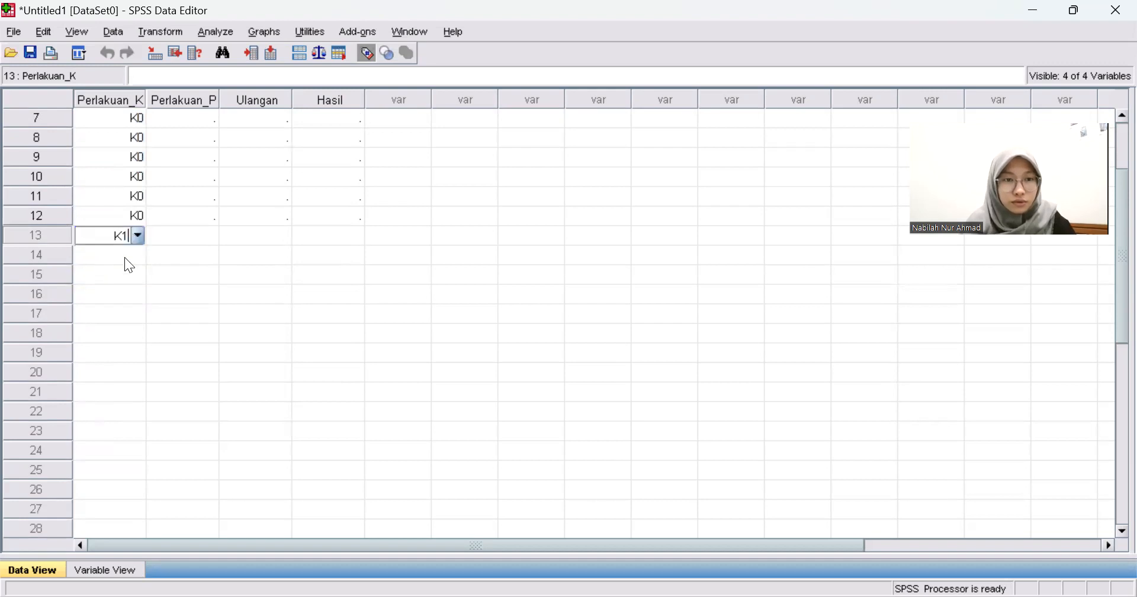
left_click(130, 253)
left_click(133, 237)
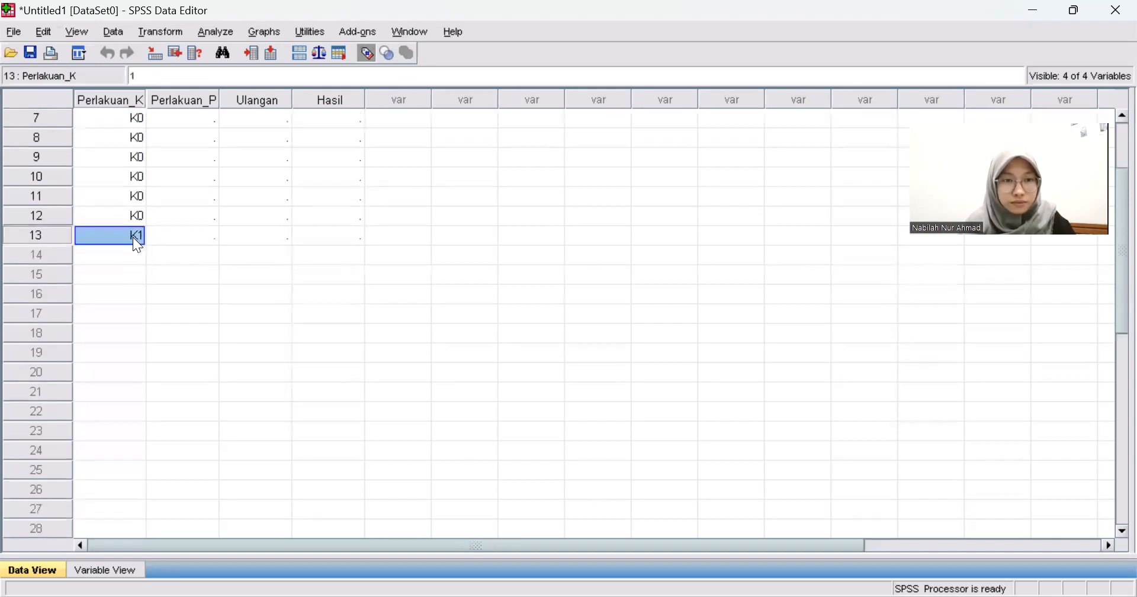
right_click(134, 237)
left_click(158, 269)
left_click_drag(134, 252, 115, 456)
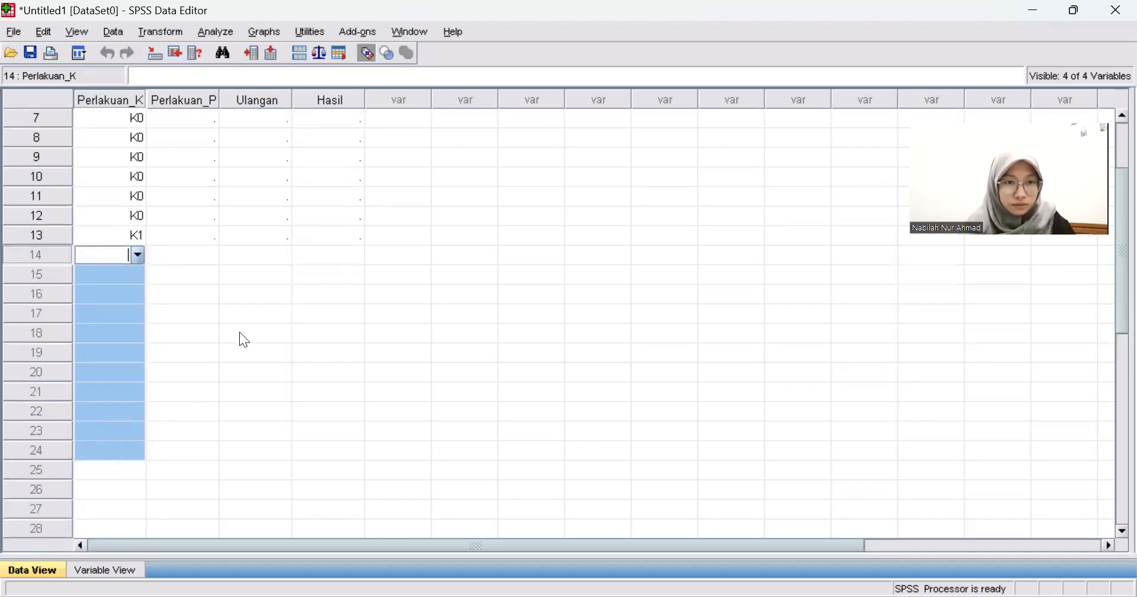
type("1.0")
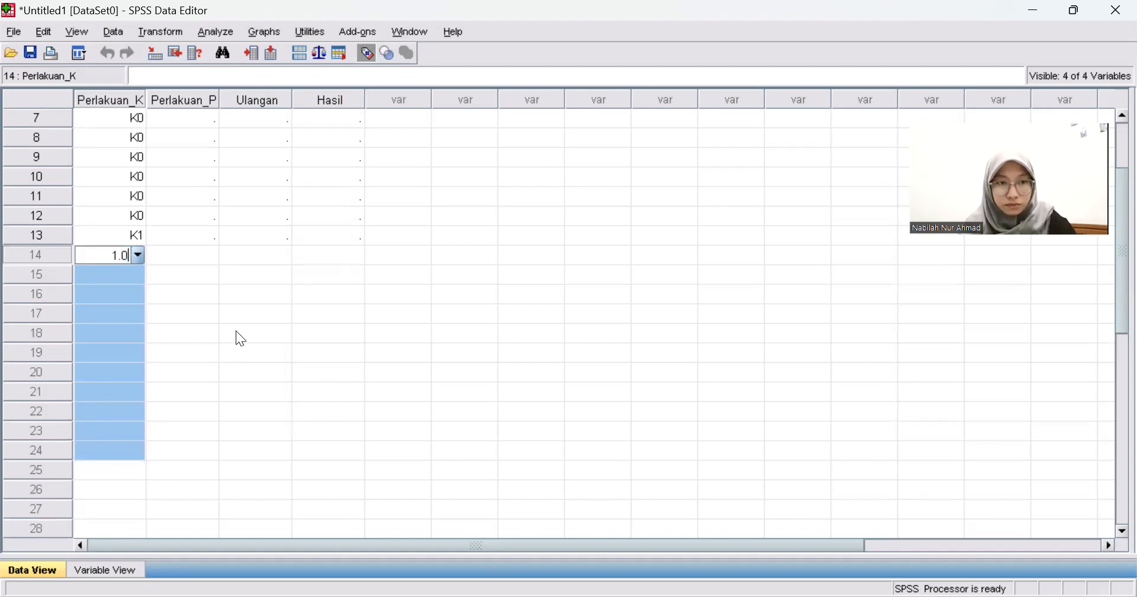
left_click(135, 258)
left_click(135, 250)
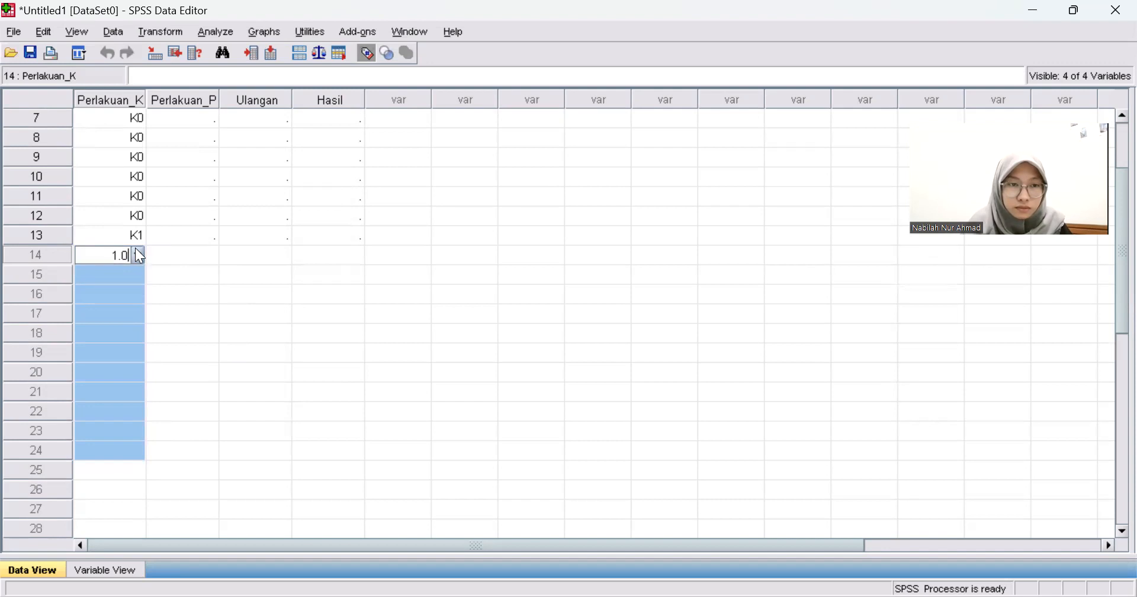
left_click(128, 280)
- Paste the copied K1 value into rows 14 to 24 of Perlakuan_K
left_click_drag(131, 390, 131, 453)
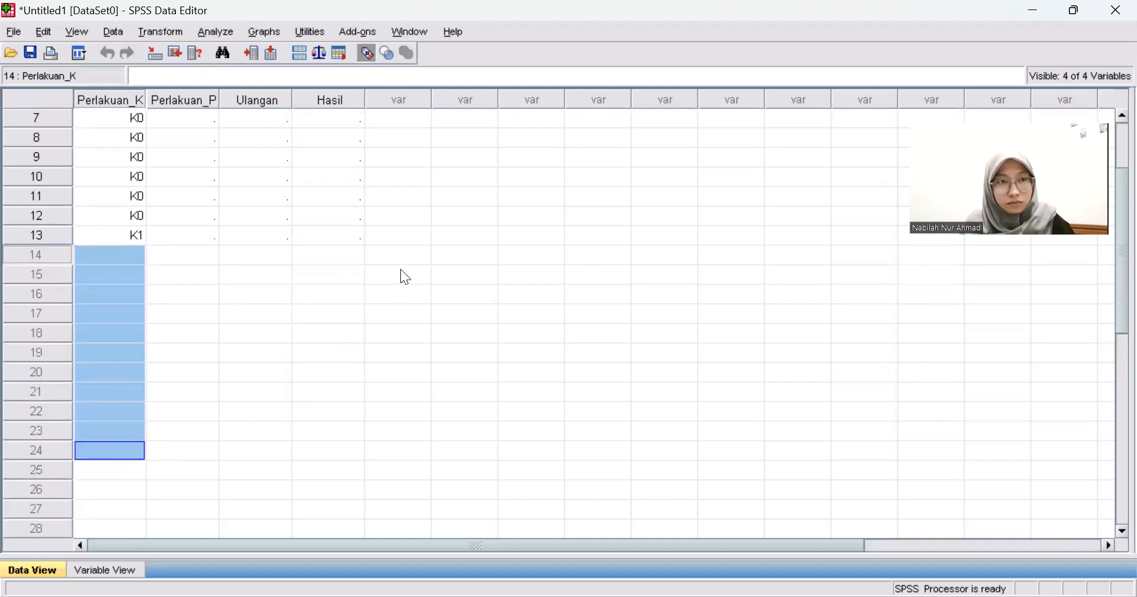
key("ctrl+v")
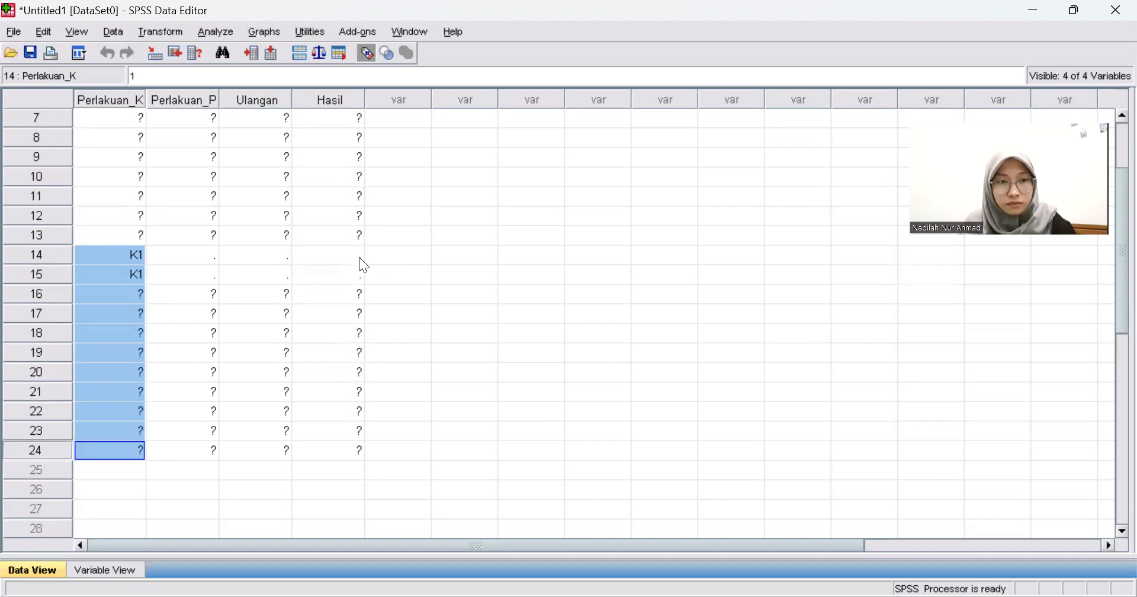
- Set Perlakuan_P to P0 in rows 1 to 4
scroll(228, 243, "up", 2)
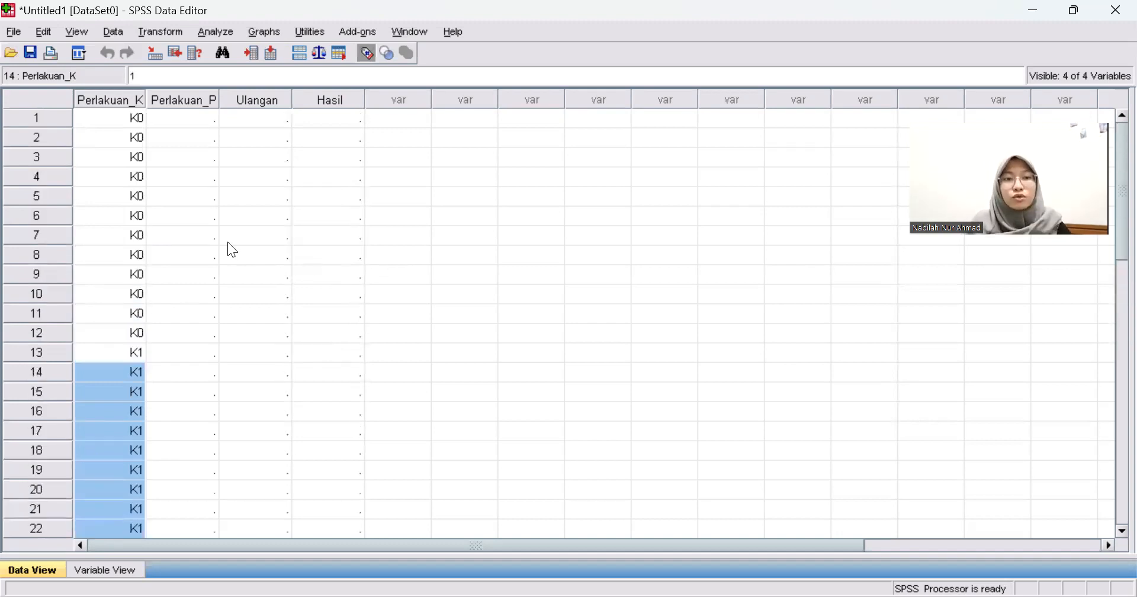
left_click(182, 121)
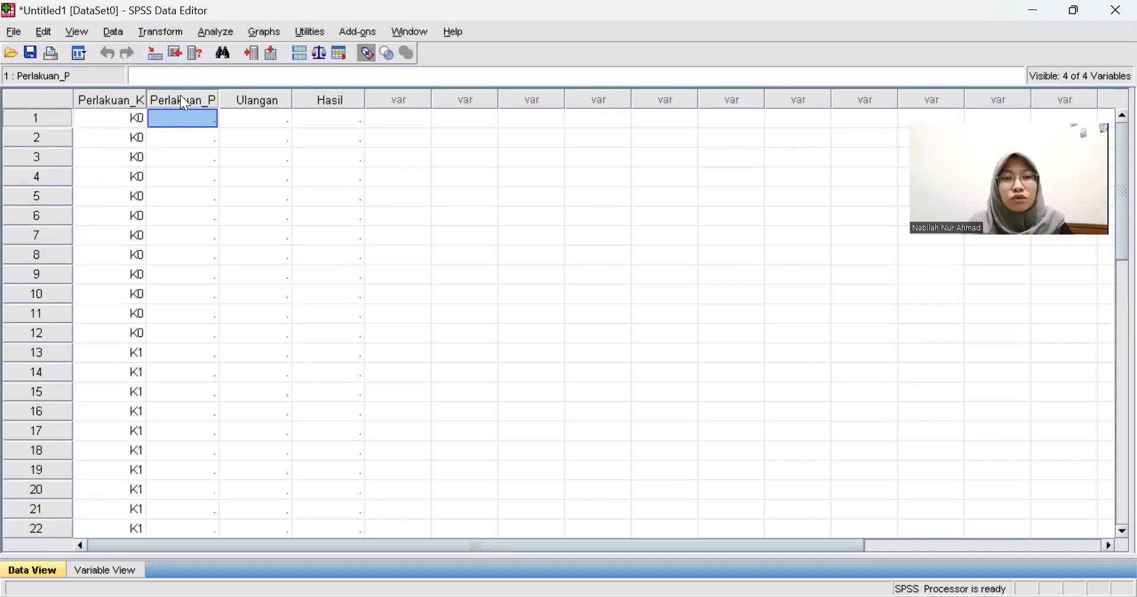
double_click(214, 119)
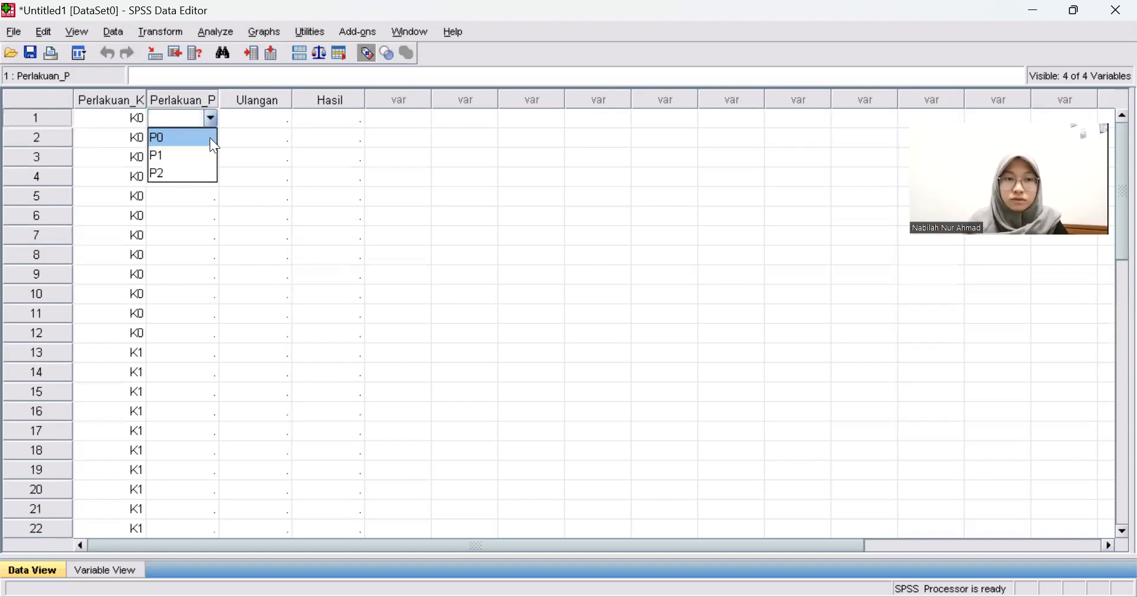
left_click(210, 138)
left_click(208, 145)
left_click(208, 144)
left_click(201, 156)
double_click(202, 158)
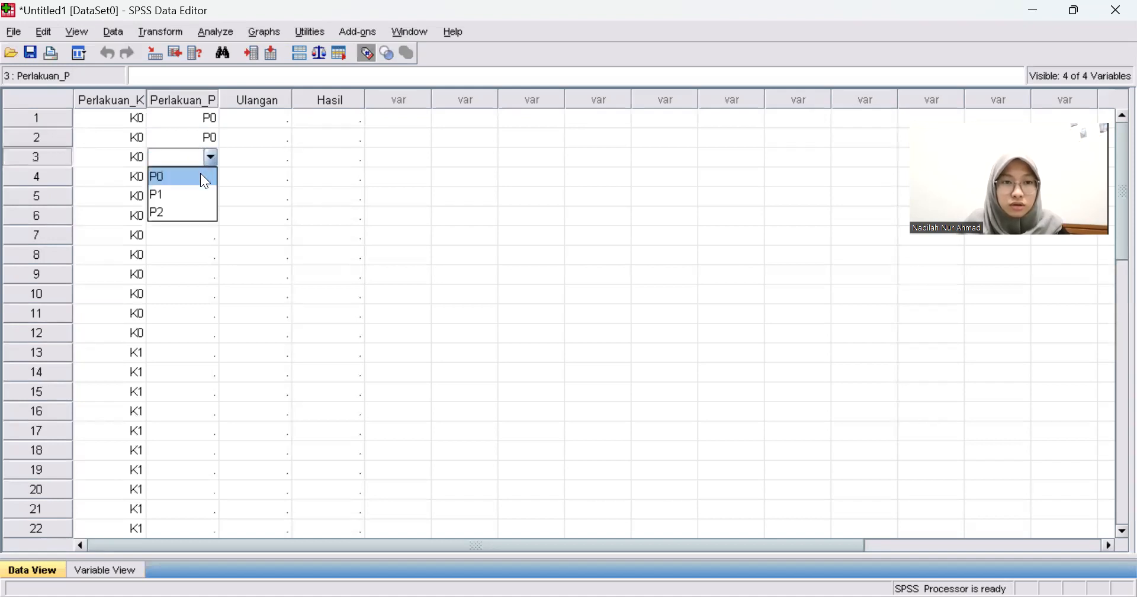
left_click(201, 174)
left_click(208, 174)
left_click(208, 178)
left_click(203, 193)
- Set Perlakuan_P to P1 in rows 5 to 8
left_click(211, 201)
left_click(211, 202)
left_click(215, 236)
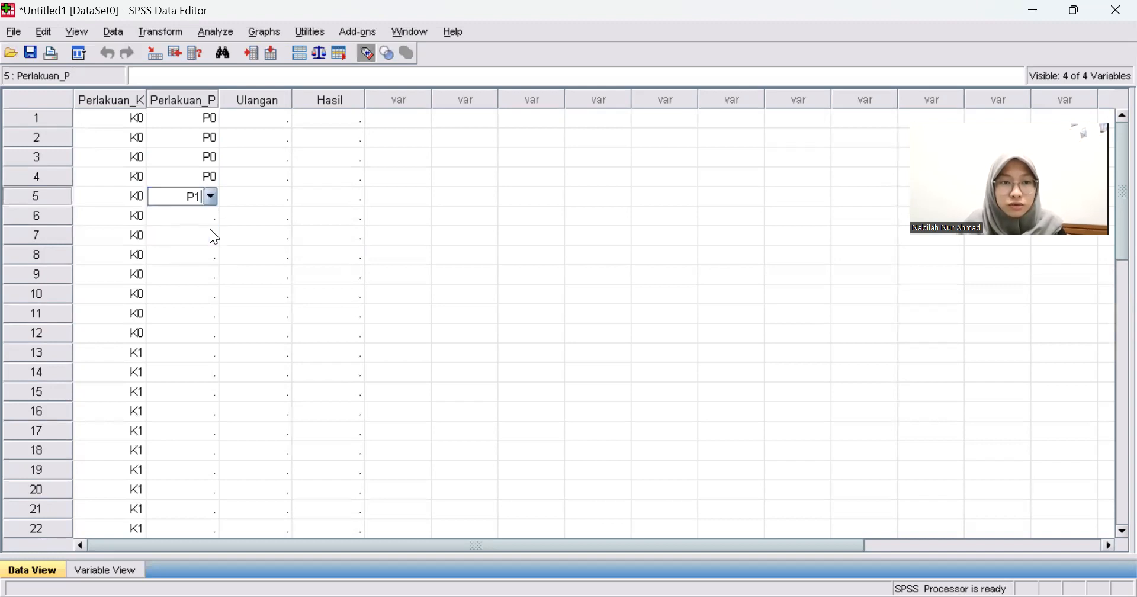
left_click(211, 216)
left_click(211, 217)
left_click(212, 217)
left_click(200, 249)
left_click(204, 240)
left_click(203, 241)
left_click(208, 238)
left_click(200, 267)
left_click(211, 256)
left_click(211, 261)
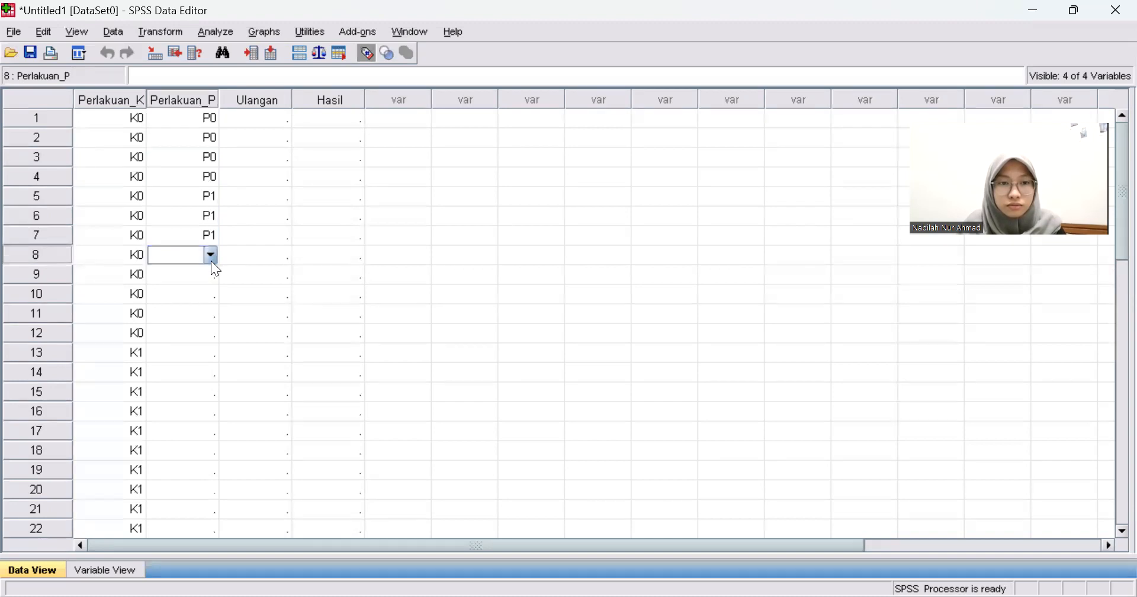
left_click(211, 260)
left_click(203, 284)
- Set Perlakuan_P to P2 in rows 9 to 12
left_click(207, 280)
left_click(211, 275)
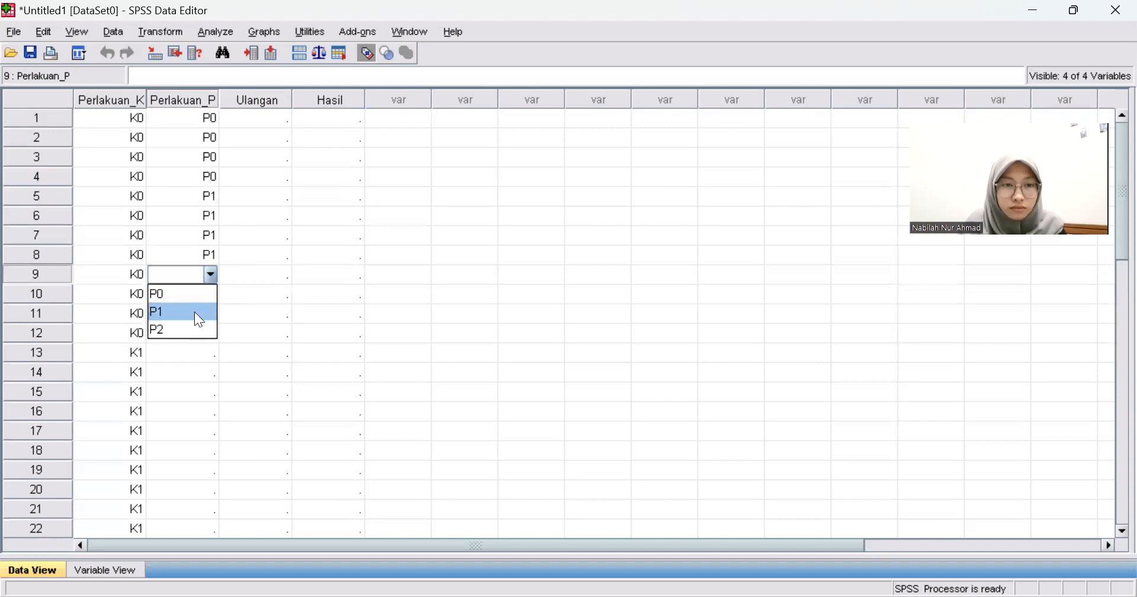
left_click(193, 329)
left_click(206, 297)
left_click(211, 294)
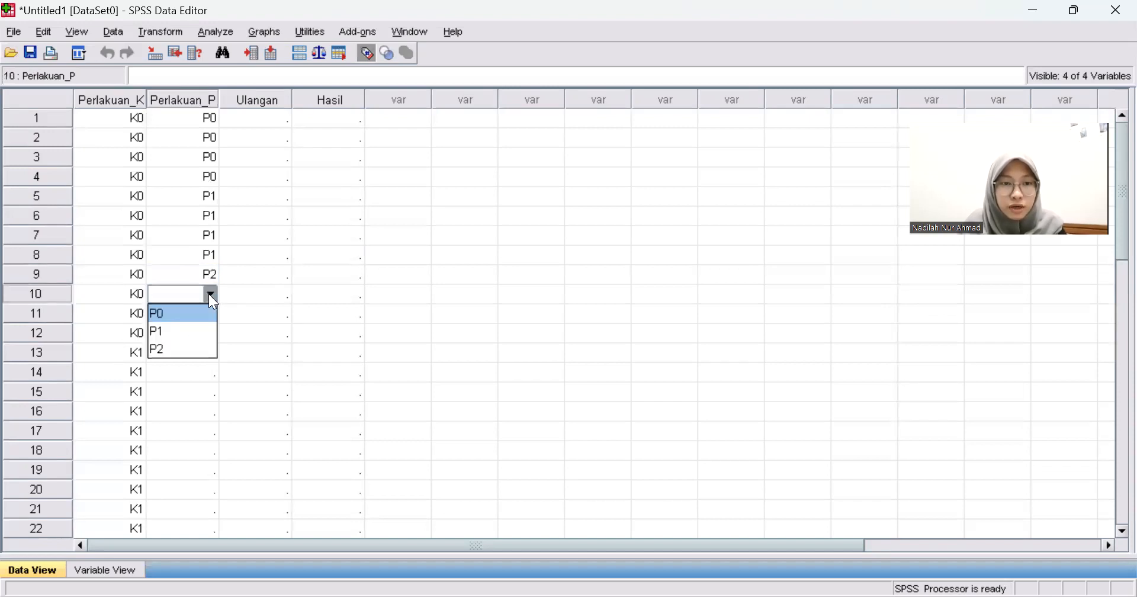
left_click(196, 347)
left_click(210, 320)
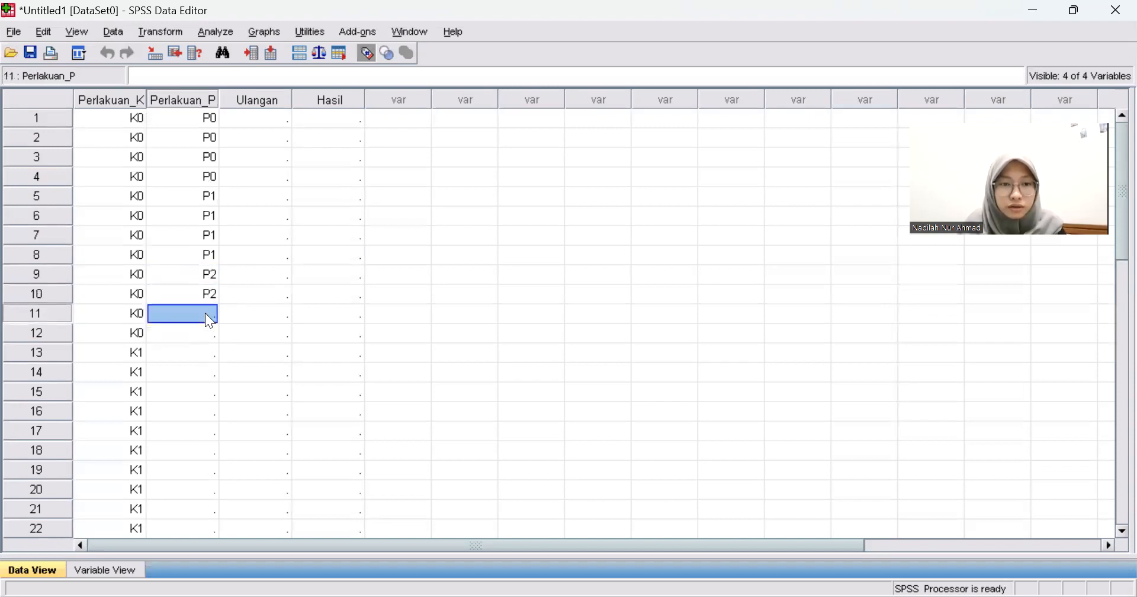
left_click(207, 322)
left_click(195, 362)
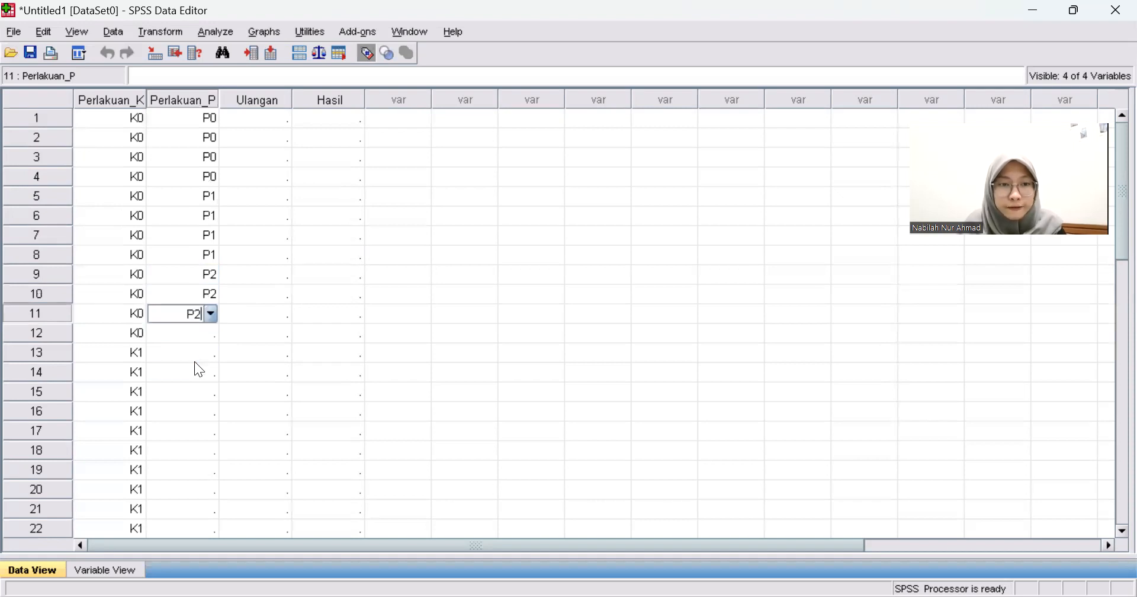
left_click(213, 338)
left_click(213, 339)
left_click(196, 388)
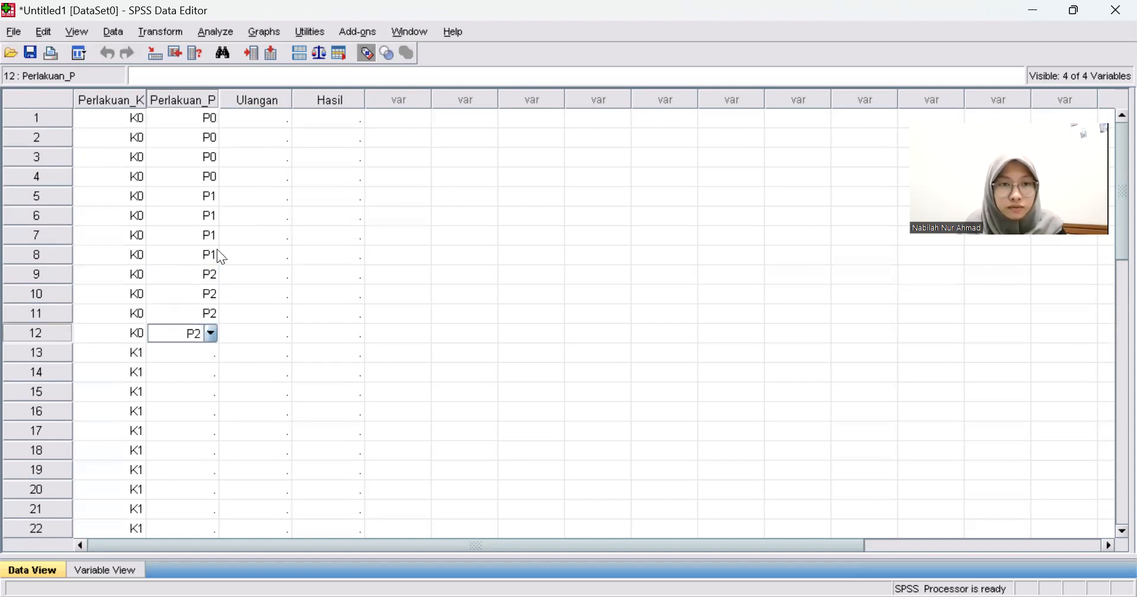
left_click(225, 314)
- Copy the Perlakuan_P values of rows 1 to 12 and paste them into rows 13 to 24 of the same column
left_click_drag(202, 126, 211, 329)
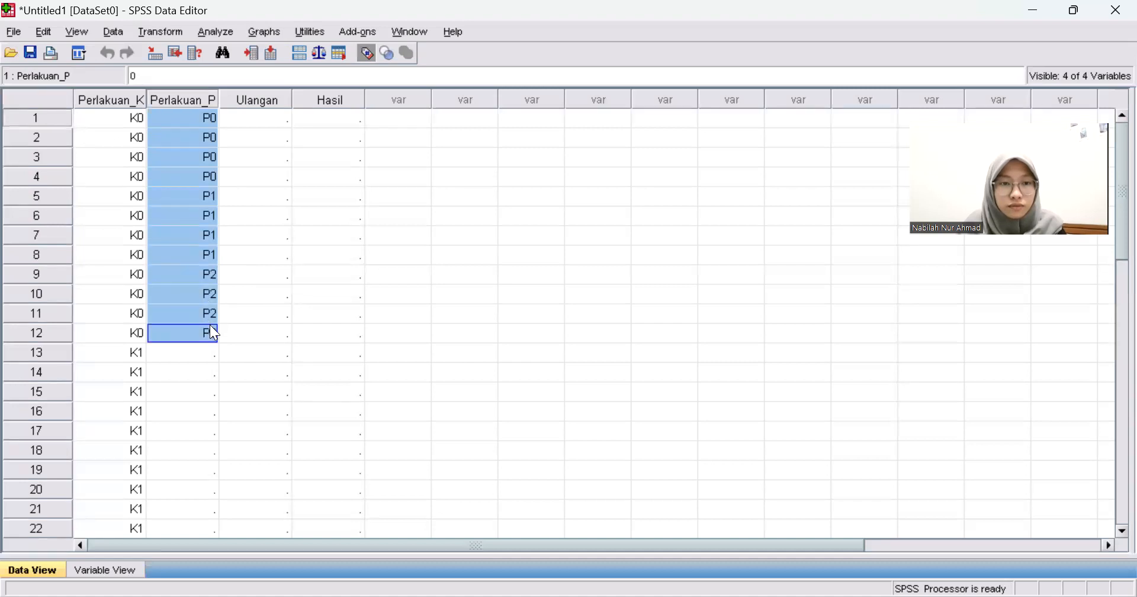
right_click(211, 327)
left_click(243, 356)
scroll(205, 331, "down", 2)
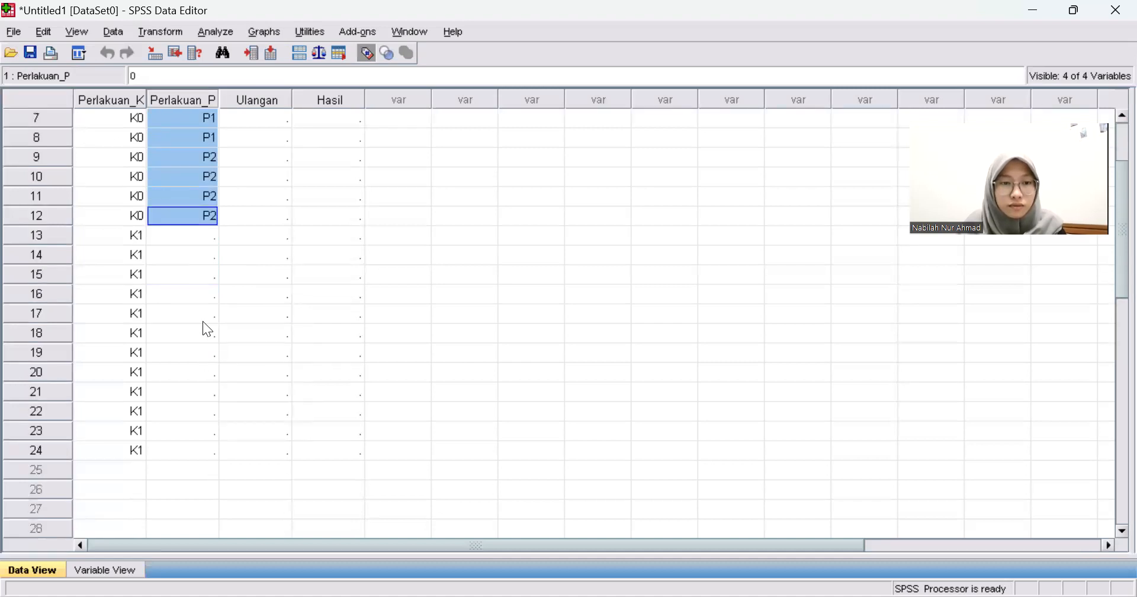
left_click_drag(206, 239, 205, 448)
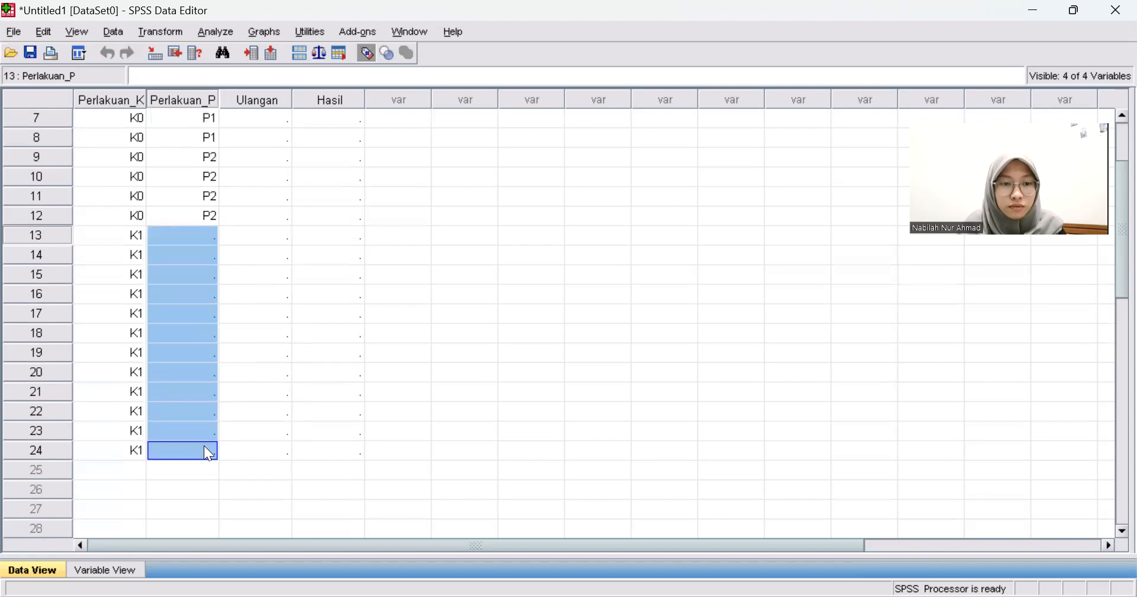
right_click(205, 446)
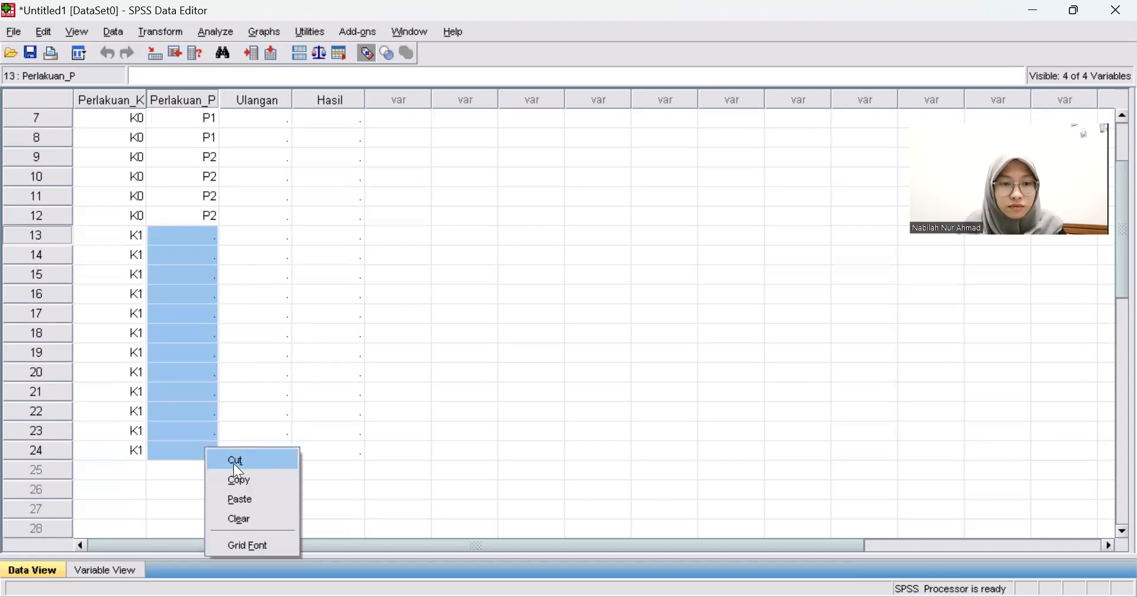
left_click(243, 501)
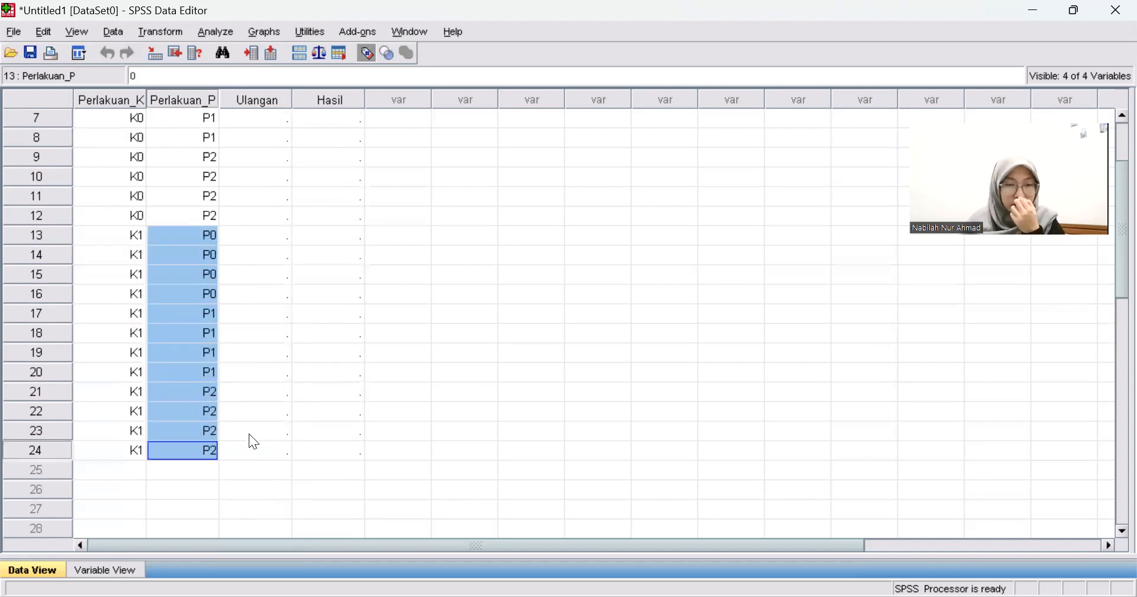
- Set Ulangan to Ulangan I in row 1 and Ulangan II in row 2
scroll(249, 434, "up", 2)
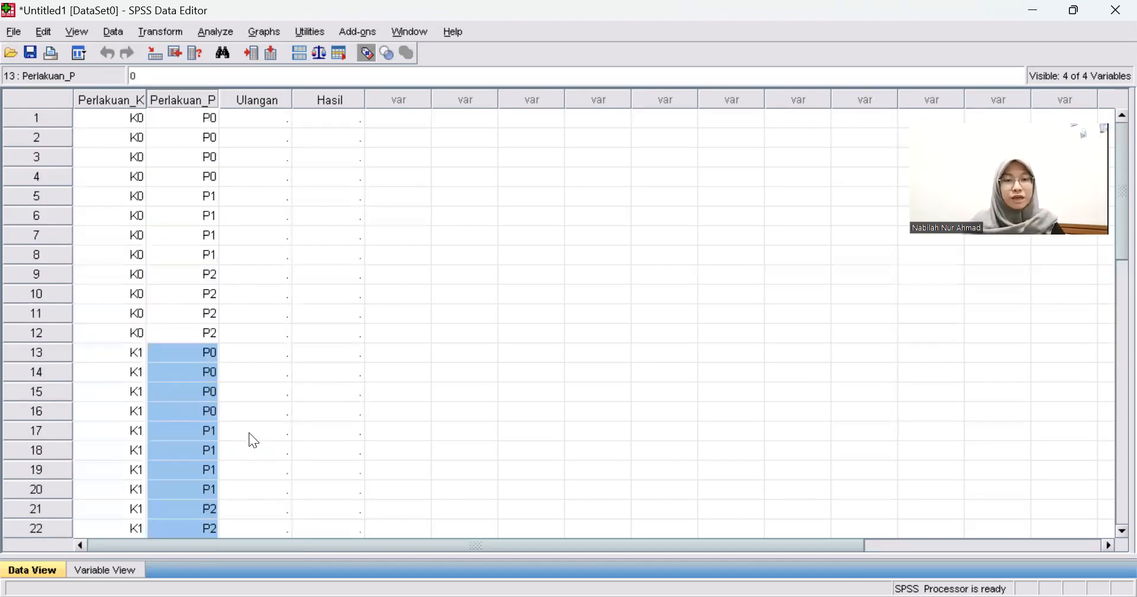
left_click(271, 118)
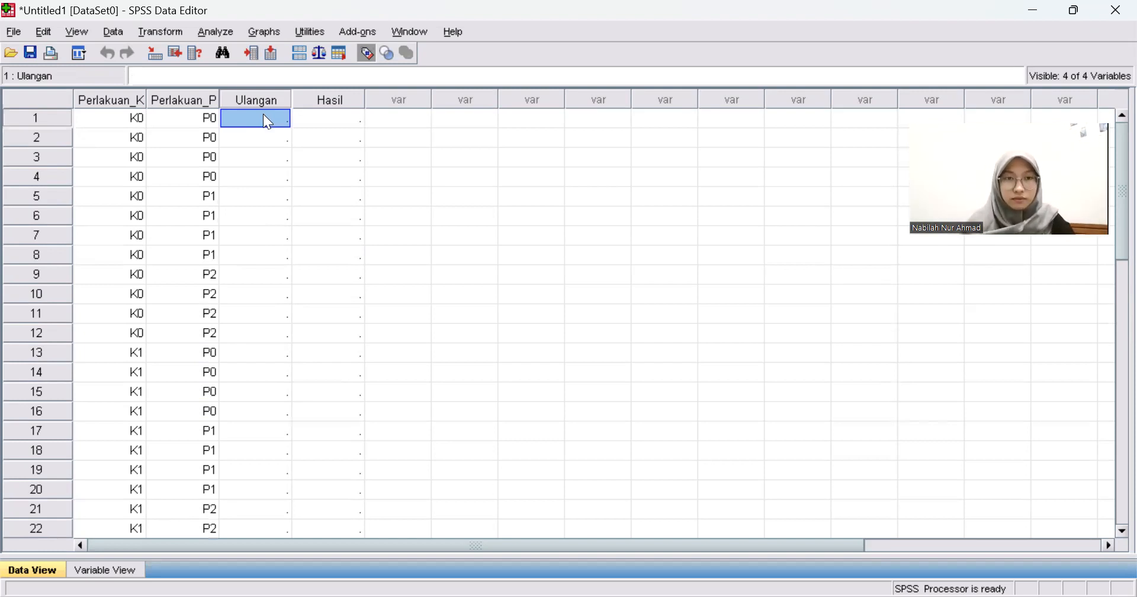
left_click(278, 119)
left_click(283, 119)
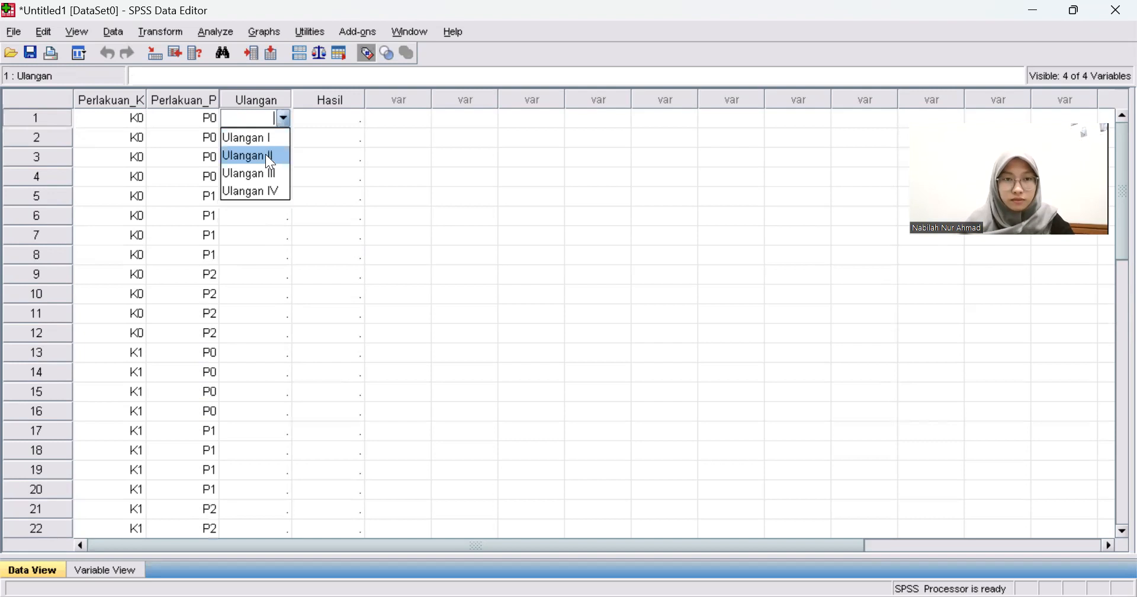
left_click(265, 139)
left_click(283, 136)
left_click(282, 139)
left_click(284, 139)
left_click(281, 174)
- Set Ulangan to Ulangan III in row 3 and Ulangan IV in row 4
left_click(282, 164)
left_click(282, 163)
left_click(284, 163)
left_click(287, 213)
left_click(286, 181)
left_click(287, 178)
left_click(284, 177)
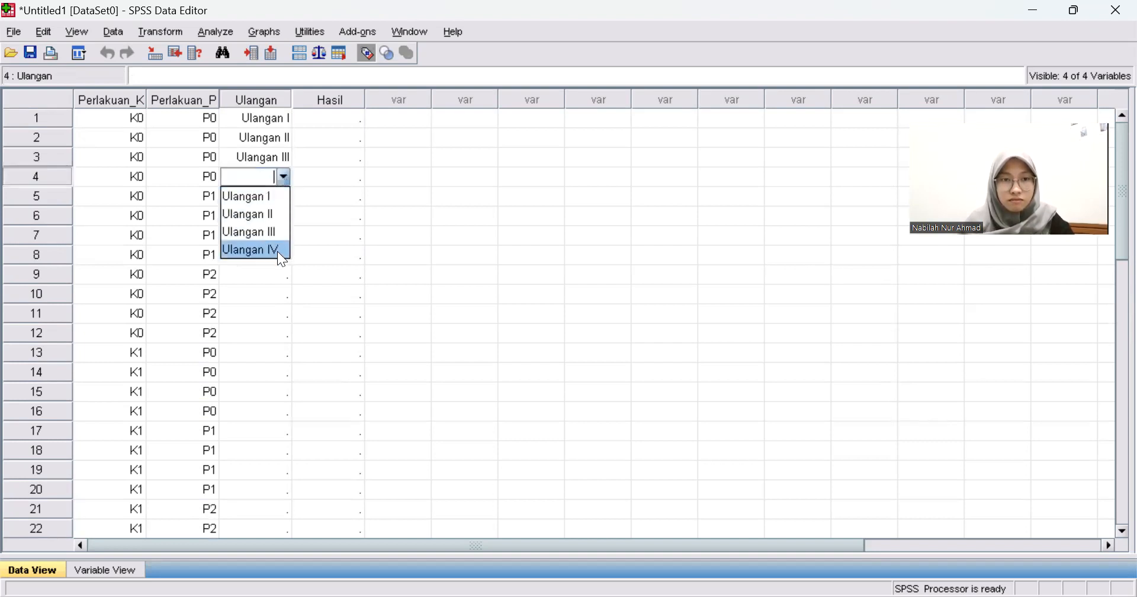
left_click(278, 251)
- Copy the Ulangan values of rows 1 to 4 and paste them into the Ulangan column starting at row 5
left_click(272, 119)
left_click_drag(280, 151, 279, 171)
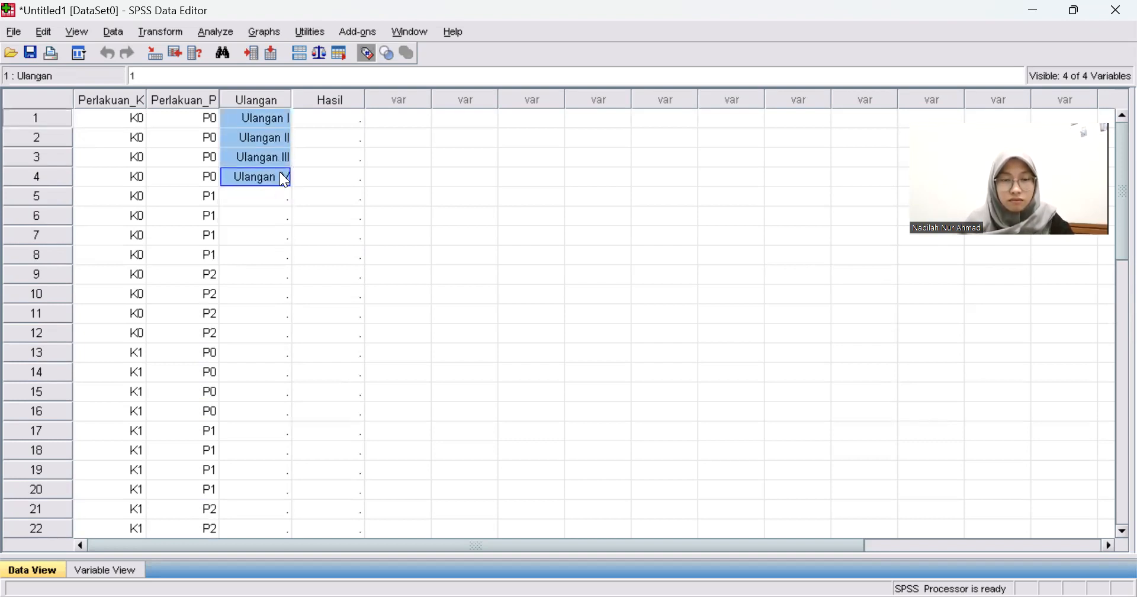
right_click(282, 175)
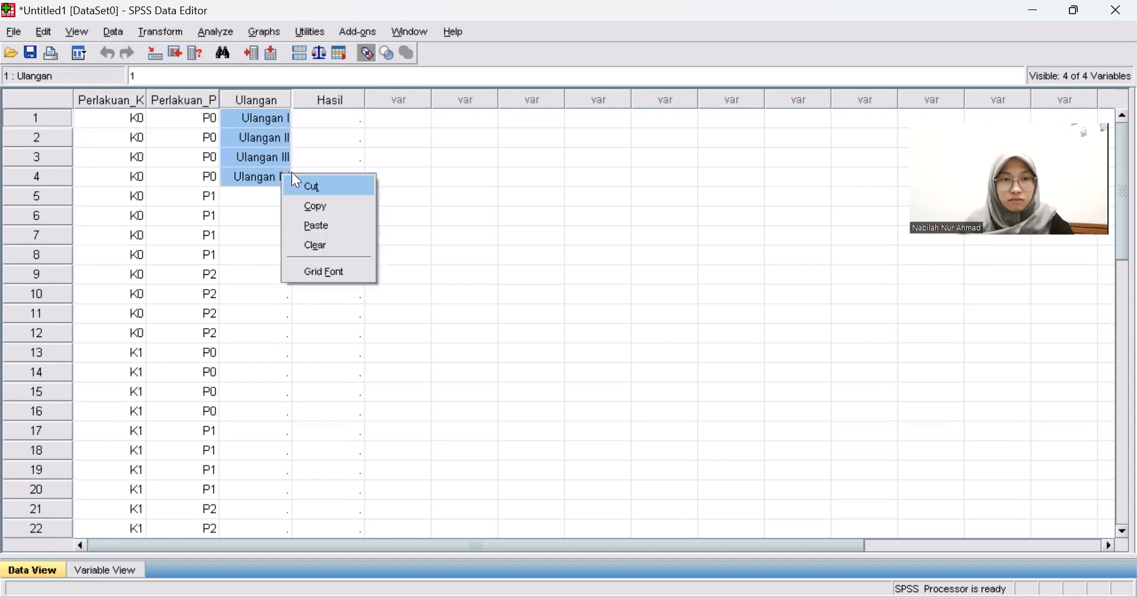
left_click(307, 207)
scroll(280, 199, "down", 1)
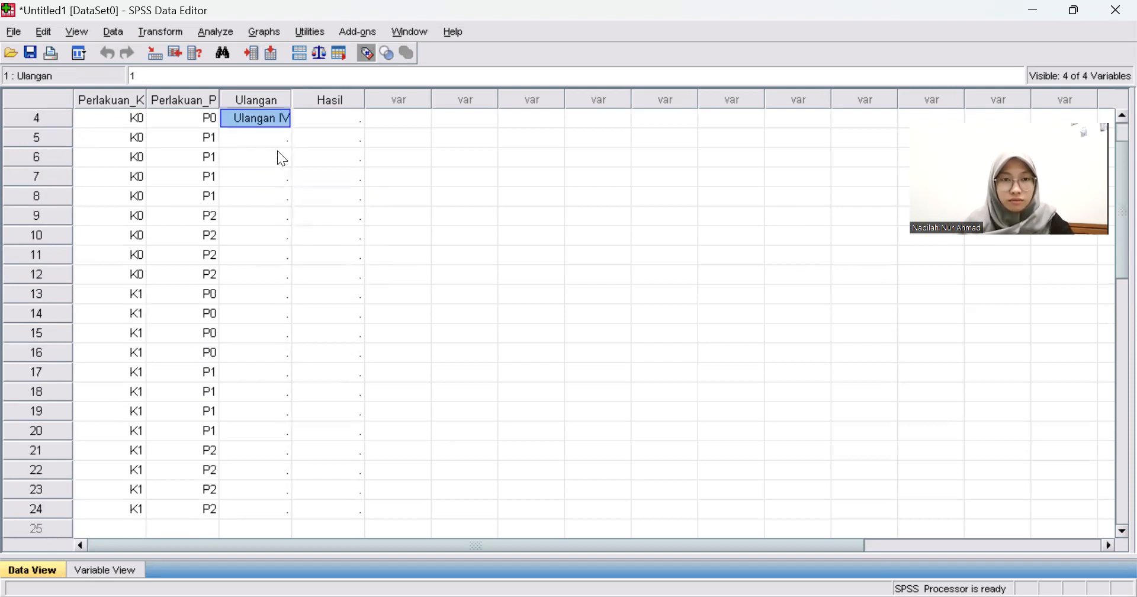
left_click_drag(278, 141, 280, 510)
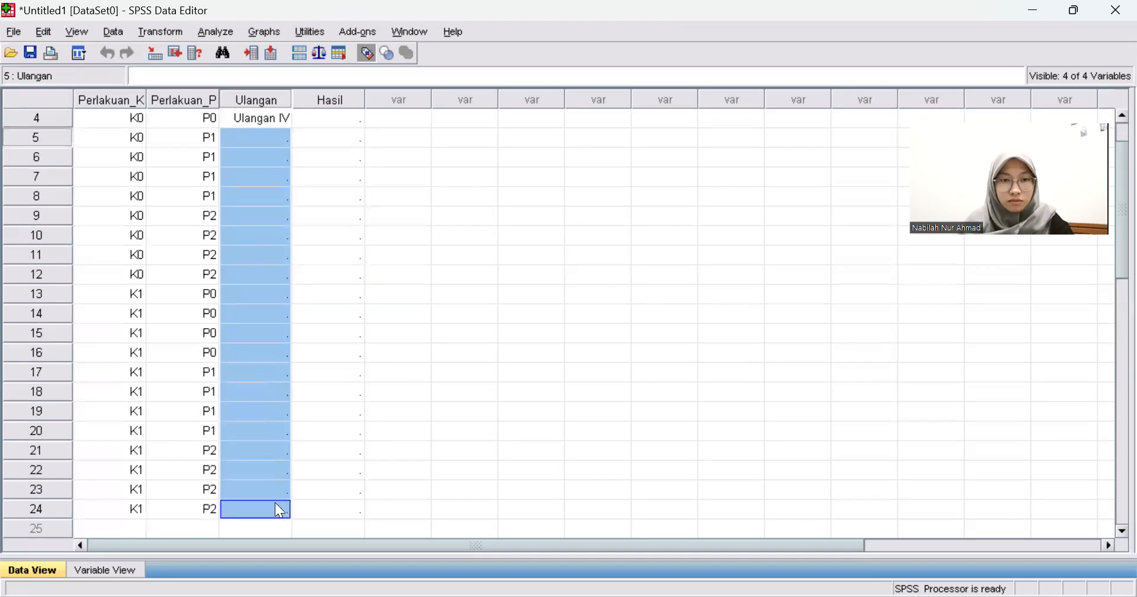
right_click(279, 507)
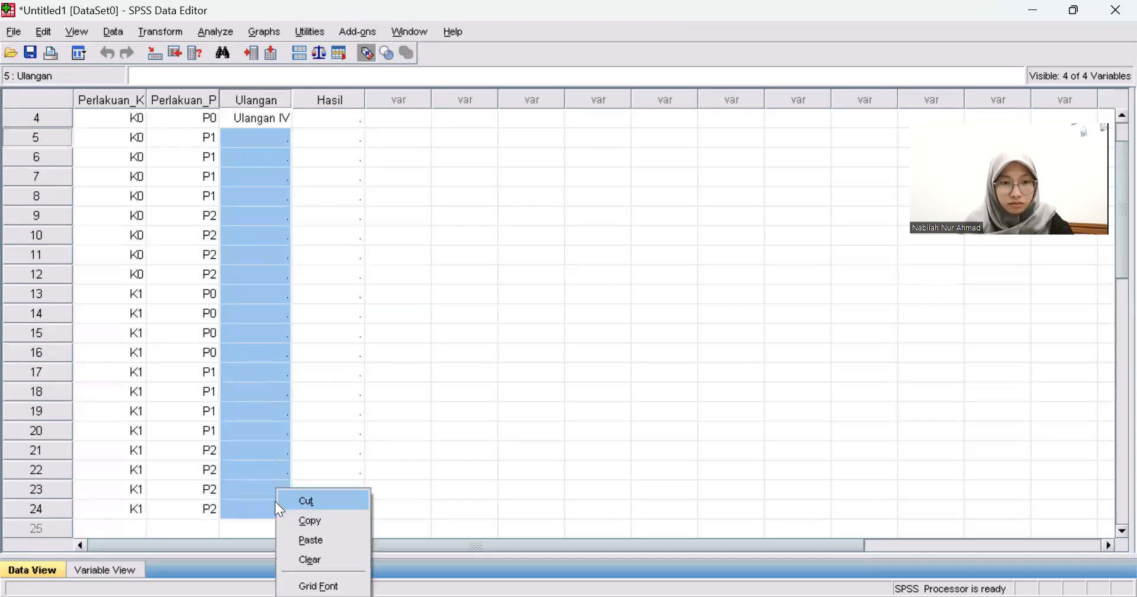
left_click(302, 540)
- Paste the copied Ulangan I to Ulangan IV sequence into rows 9 to 12 and rows 13 to 16 of Ulangan
left_click_drag(279, 214, 279, 268)
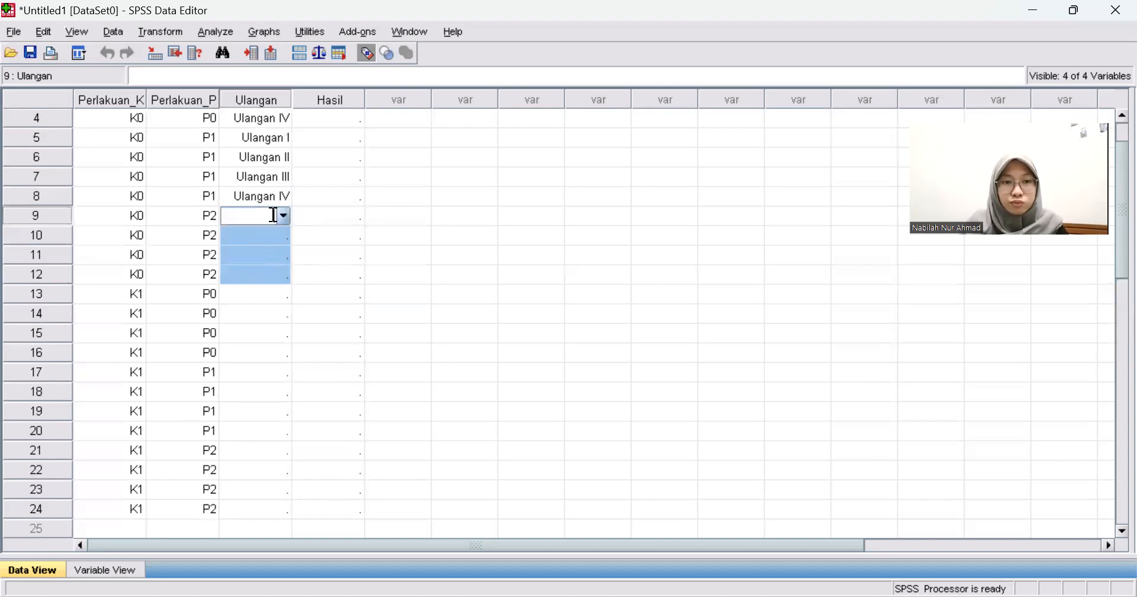
left_click_drag(277, 220, 278, 510)
right_click(279, 509)
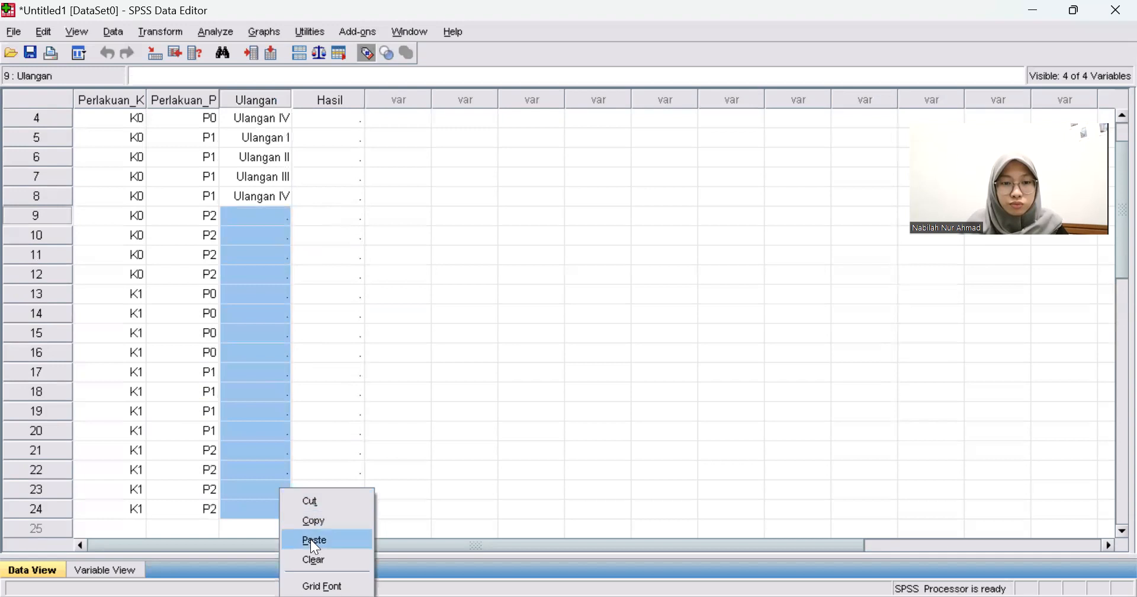
left_click(310, 539)
left_click_drag(268, 295, 278, 507)
right_click(279, 507)
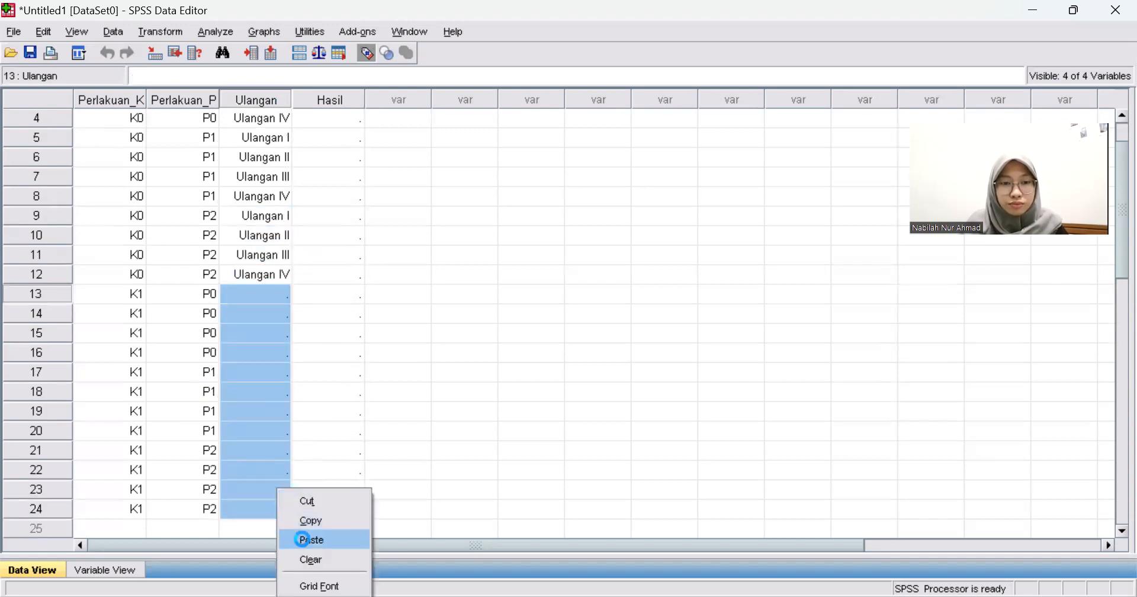
left_click(311, 539)
- Paste the copied Ulangan I to Ulangan IV sequence into rows 17 to 20 and rows 21 to 24 of Ulangan
left_click_drag(270, 377, 266, 507)
right_click(266, 506)
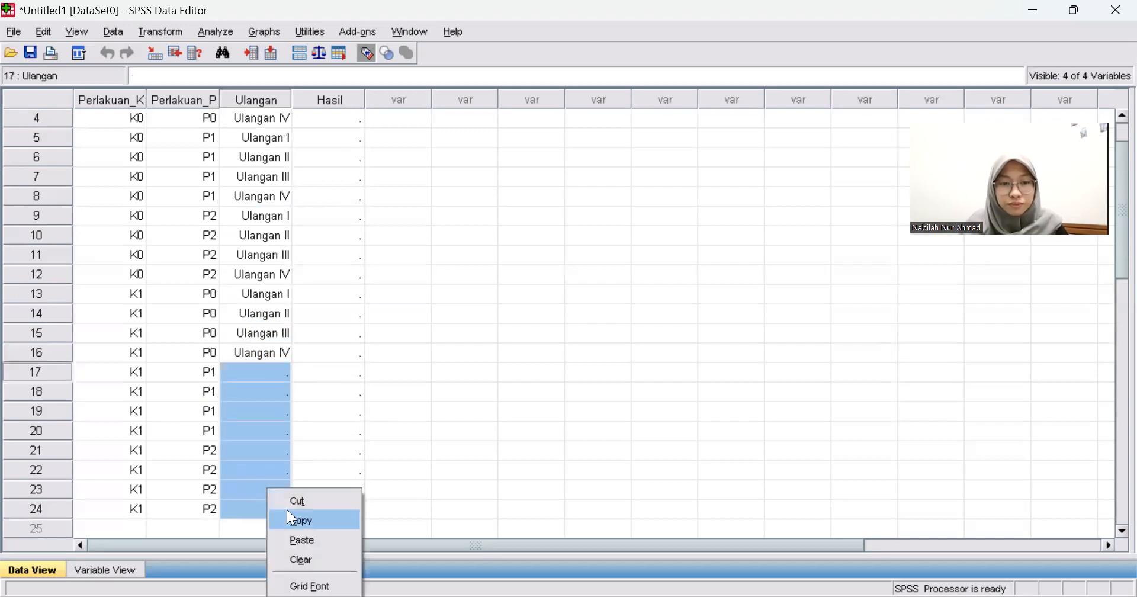
left_click(301, 540)
left_click_drag(274, 455, 274, 508)
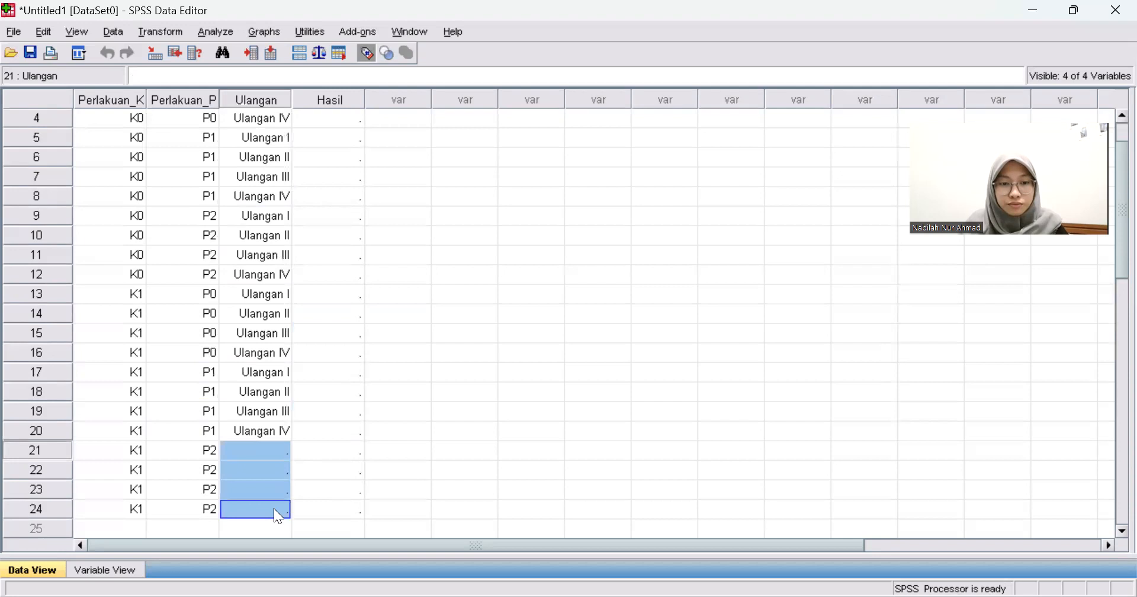
right_click(274, 509)
left_click(302, 537)
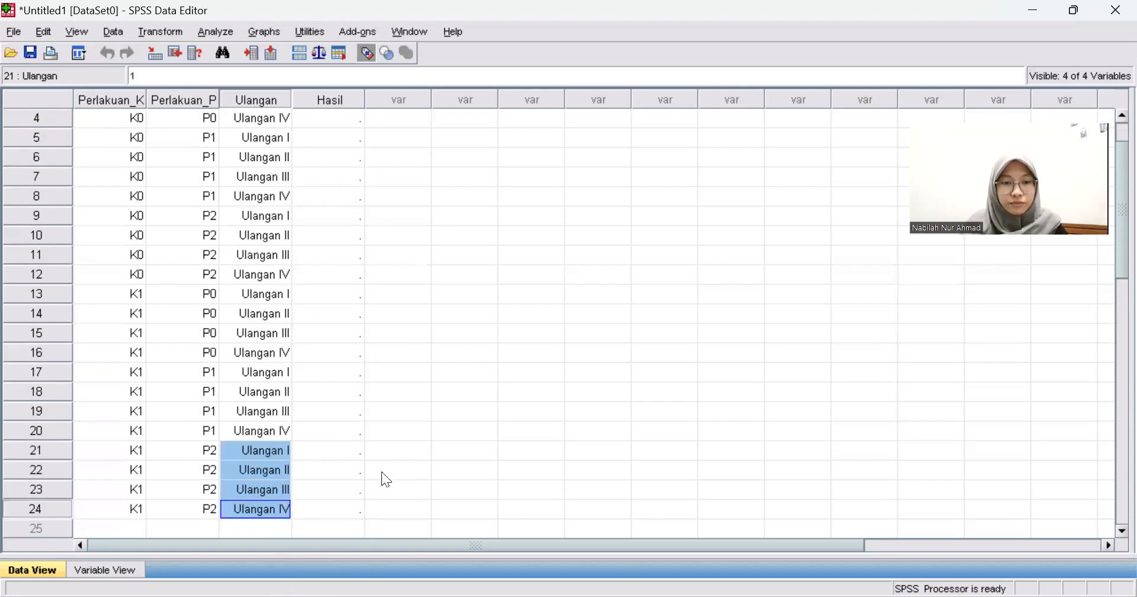
- Switch to the Google Sheets yield data and copy the K0 values in H4:H15
scroll(415, 415, "up", 1)
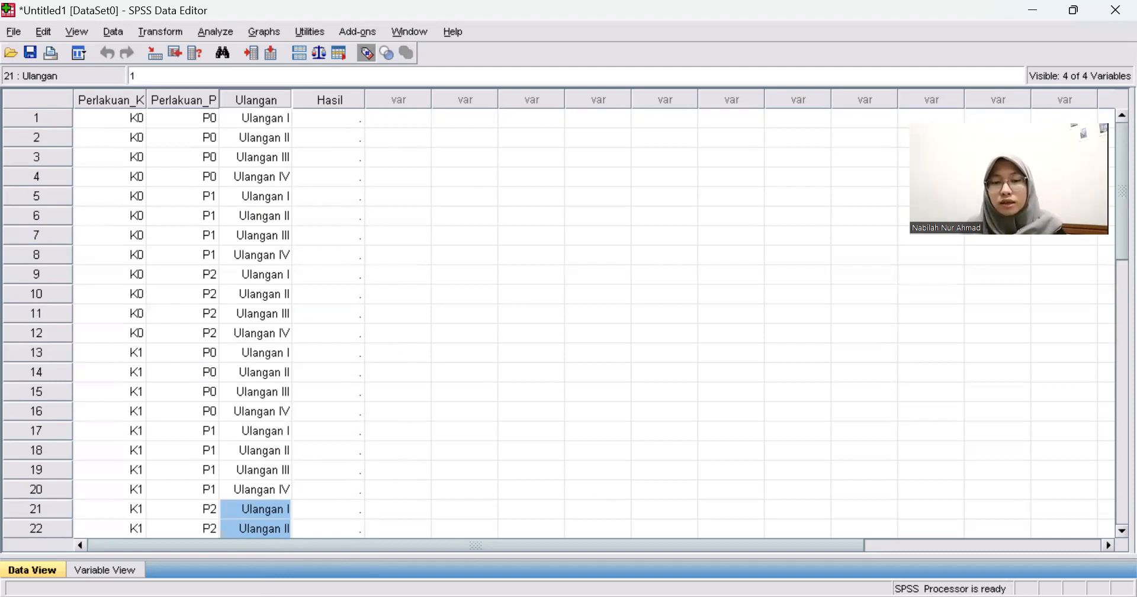
key("alt+Tab")
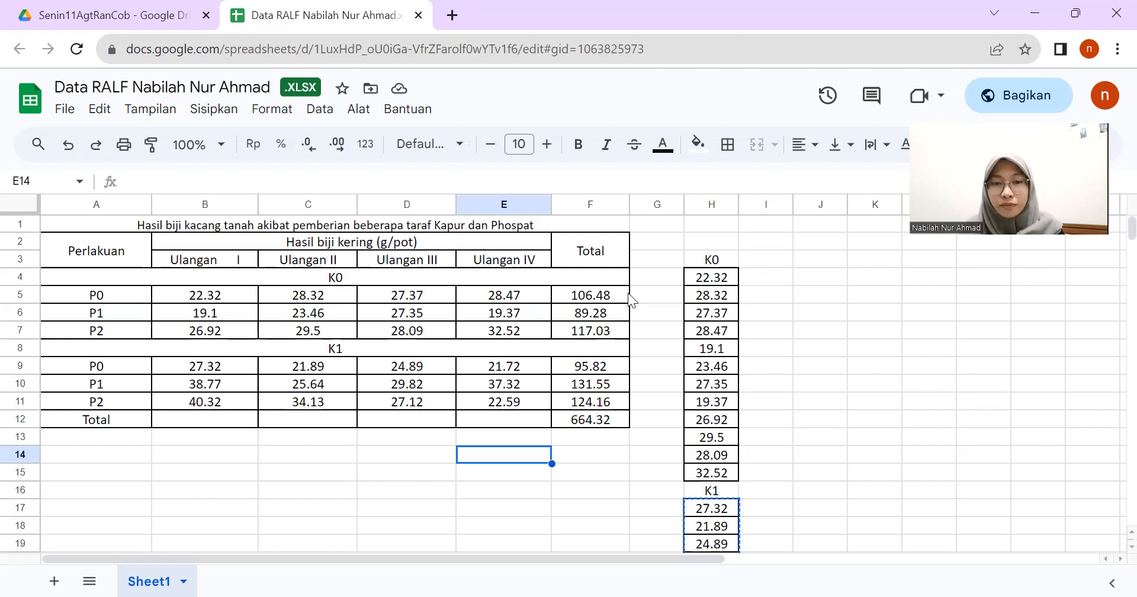
scroll(711, 283, "down", 3)
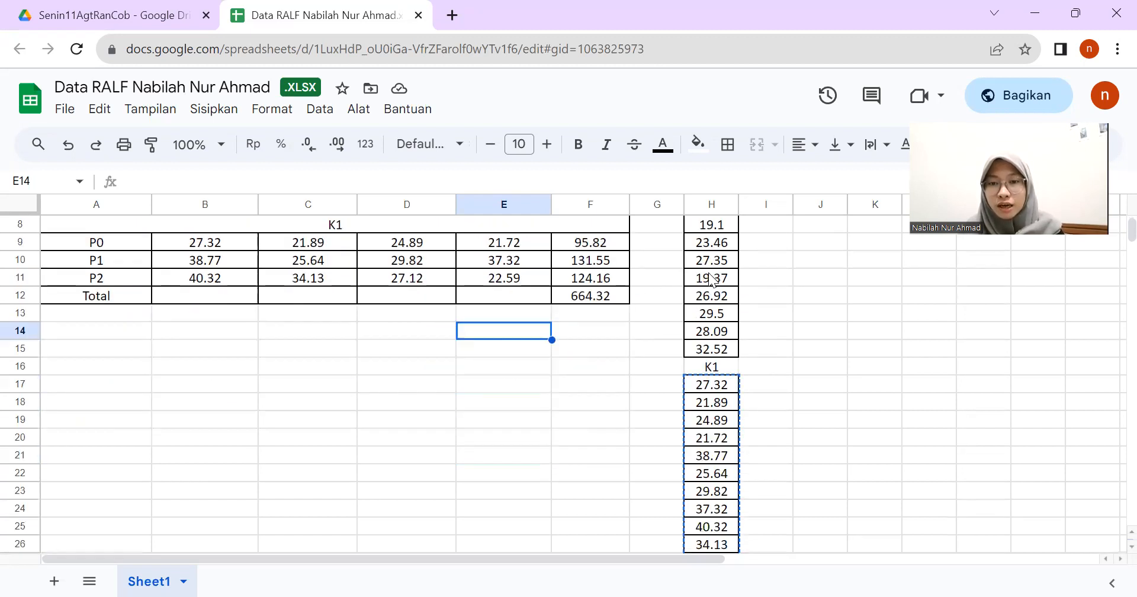
scroll(711, 283, "up", 3)
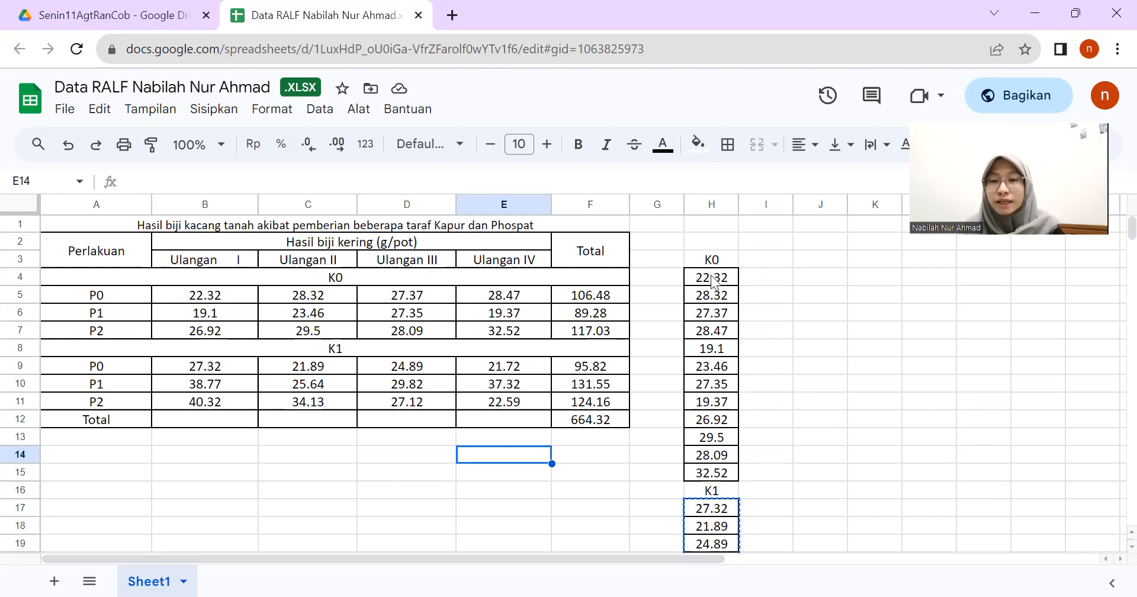
left_click_drag(705, 278, 718, 472)
right_click(717, 472)
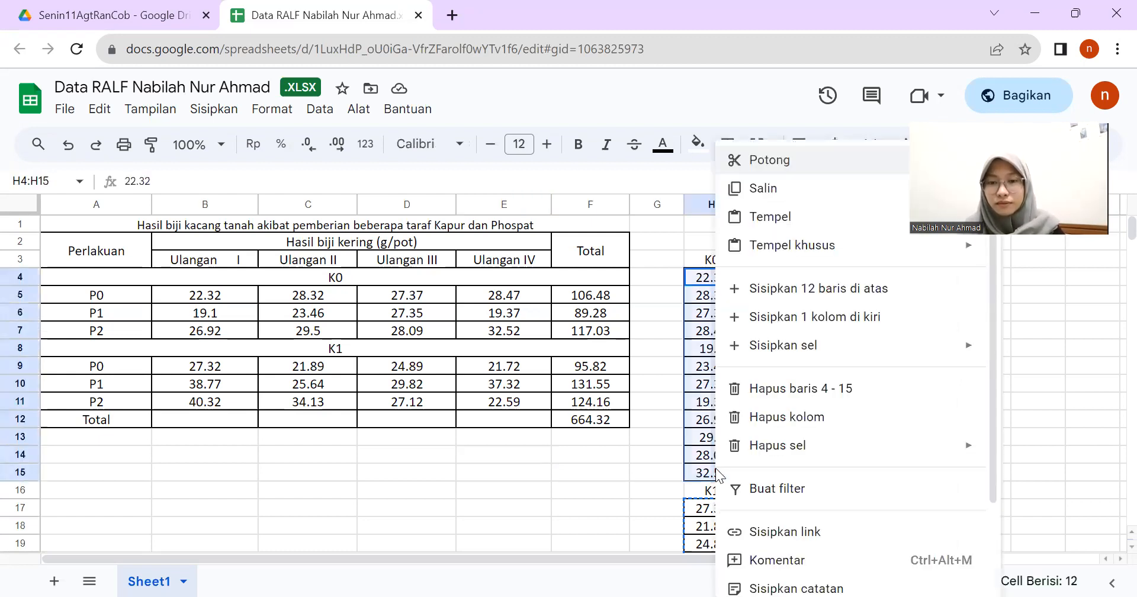
left_click(800, 195)
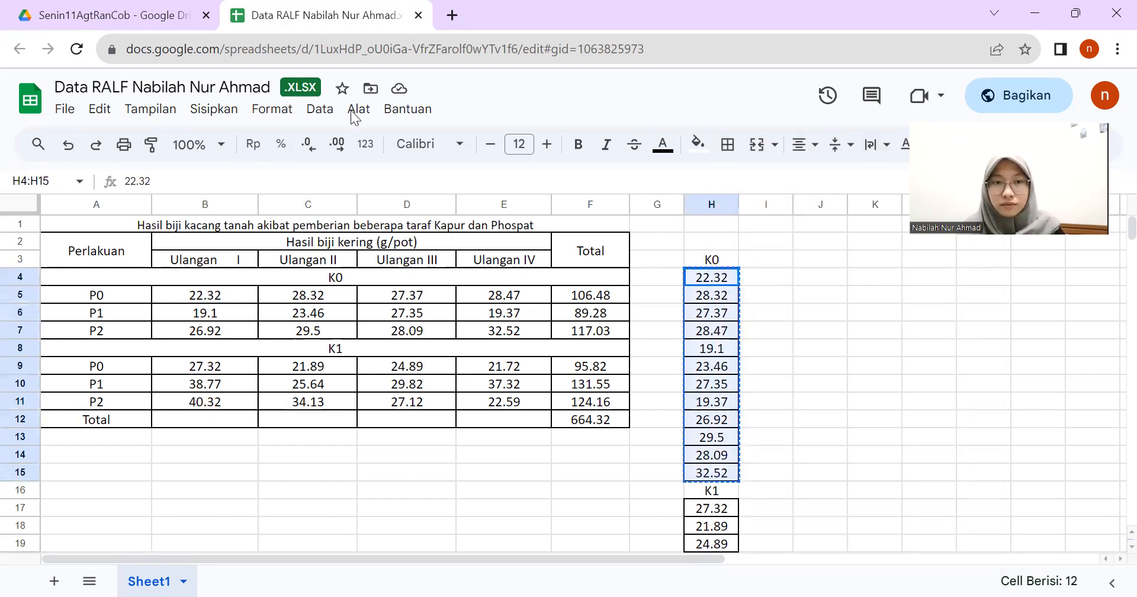
- Switch back to the SPSS Data Editor and paste the copied K0 yields into Hasil starting at row 1
key("alt+Tab")
left_click_drag(328, 119, 352, 279)
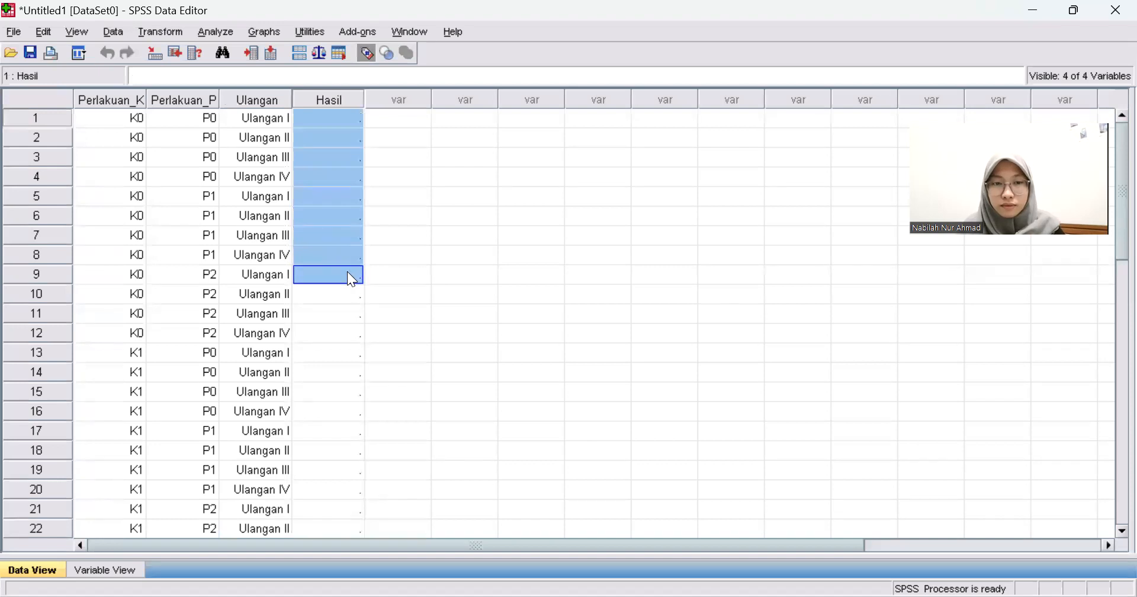
left_click(346, 101)
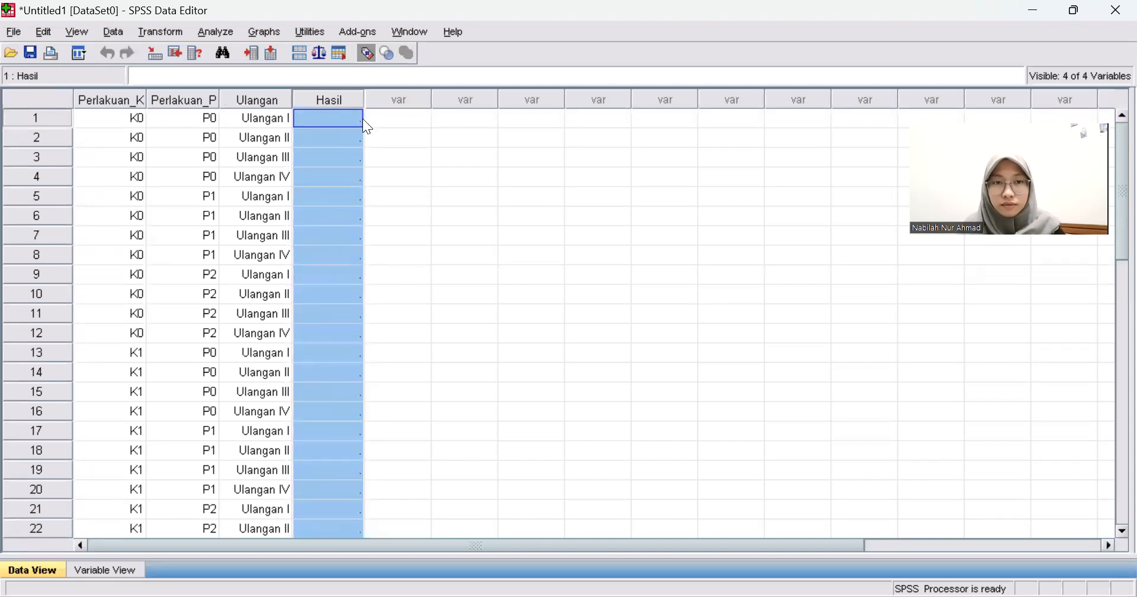
left_click(367, 118)
left_click(354, 116)
right_click(353, 115)
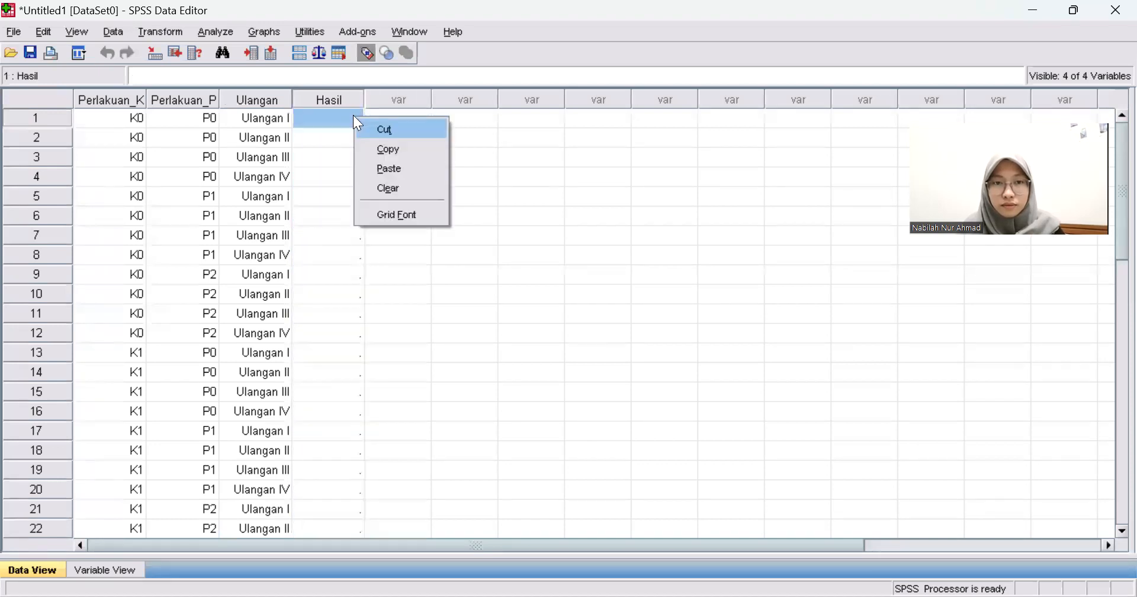
left_click(393, 164)
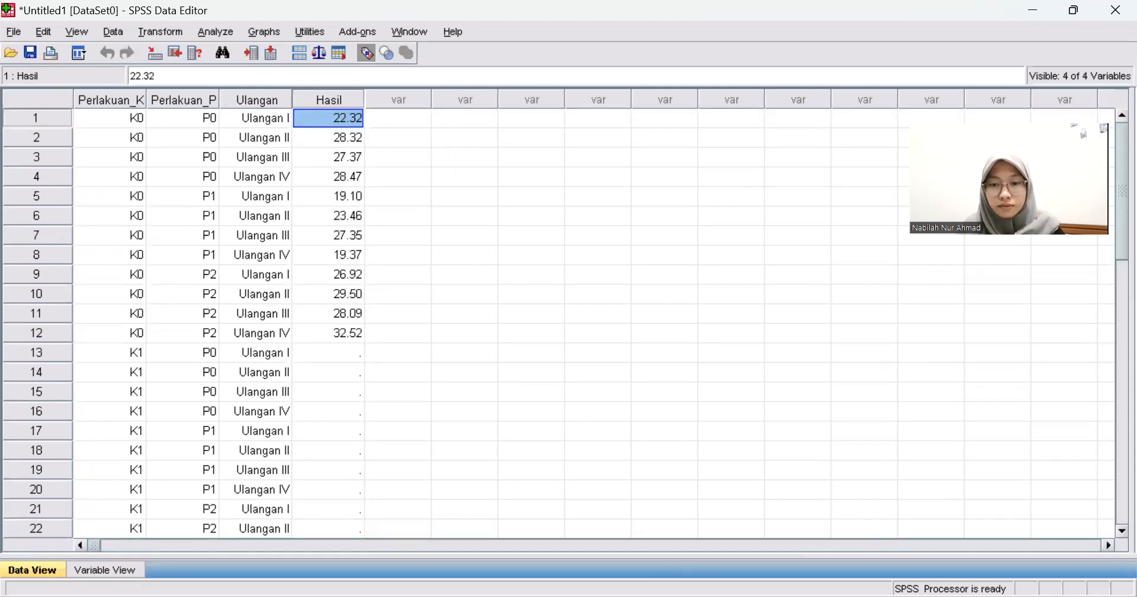
- Switch to the Google Sheets yield data and copy the K1 values in H17:H28
key("alt+Tab")
scroll(710, 331, "down", 1)
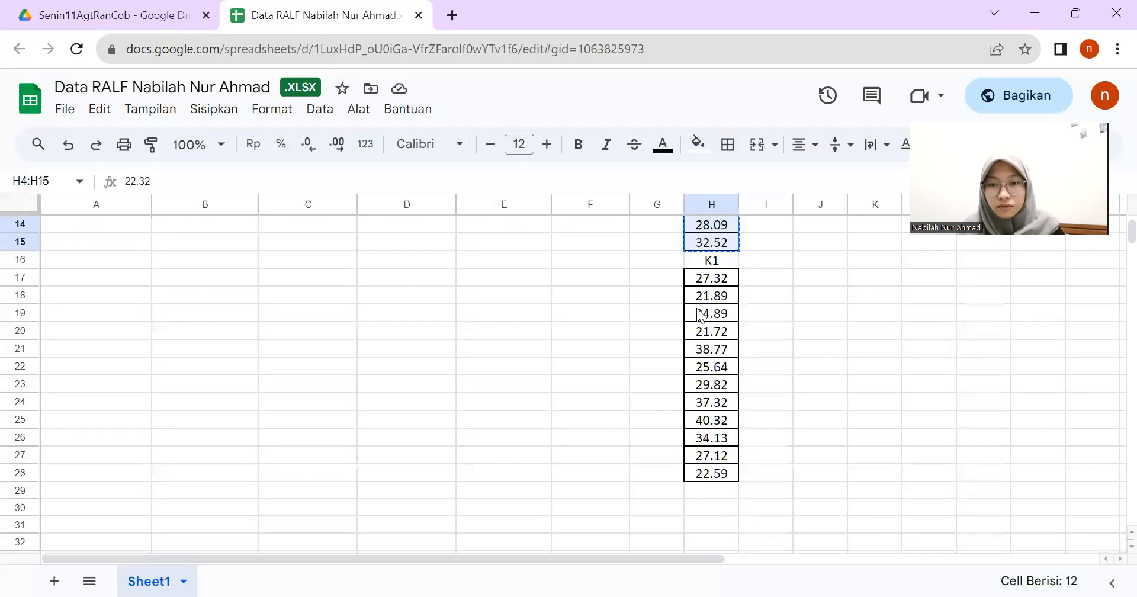
left_click_drag(715, 281, 712, 476)
right_click(713, 474)
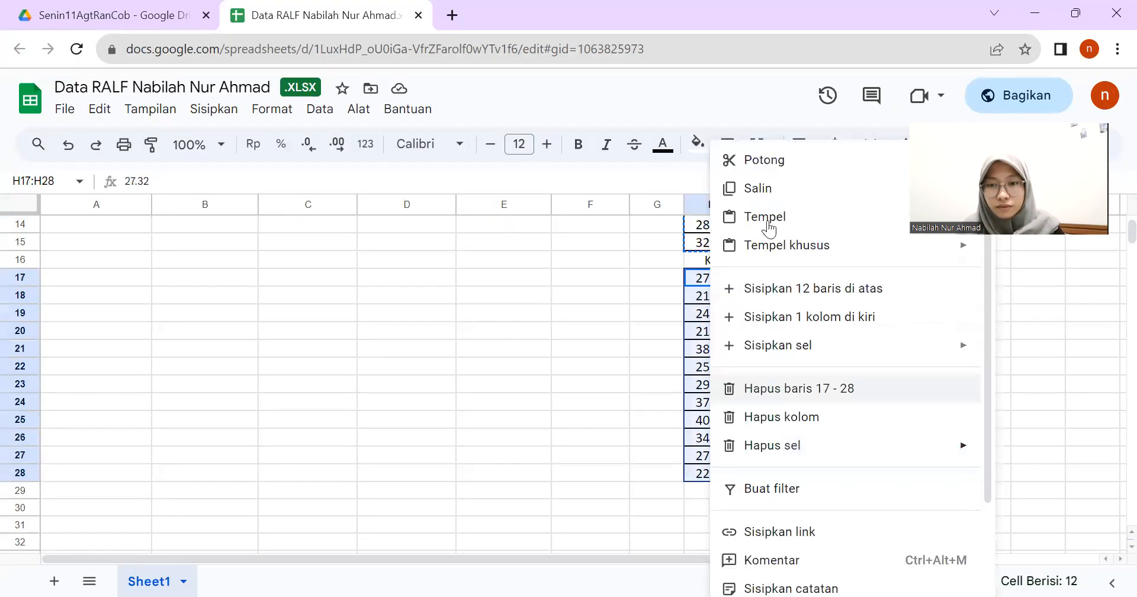
left_click(769, 188)
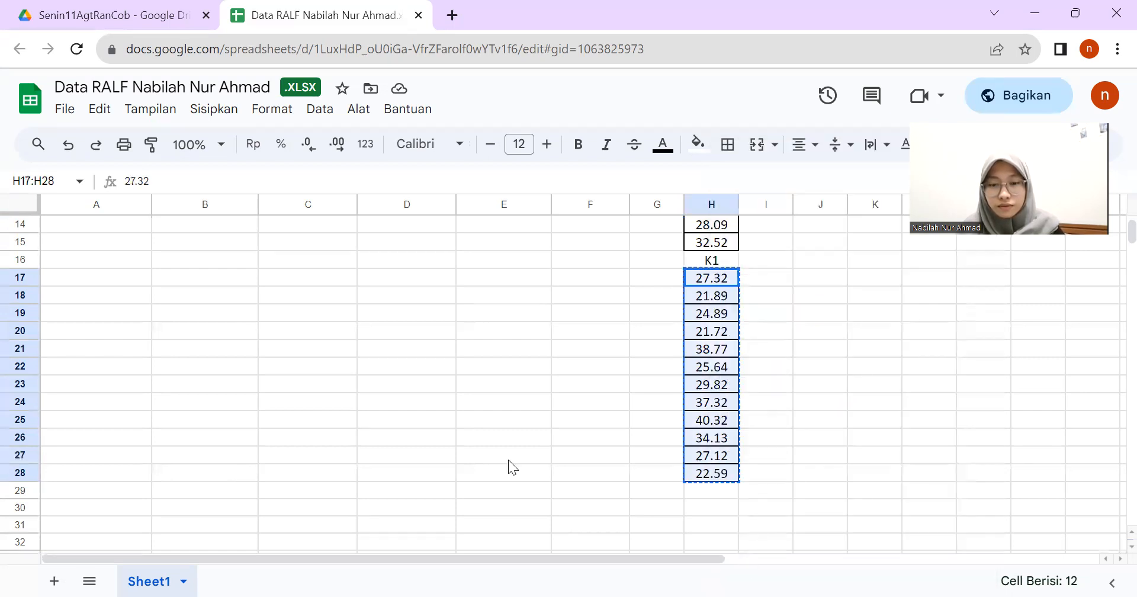
- Return to the SPSS Data Editor and paste the copied K1 yields into Hasil starting at row 13
key("alt+Tab")
left_click(348, 358)
scroll(346, 338, "down", 2)
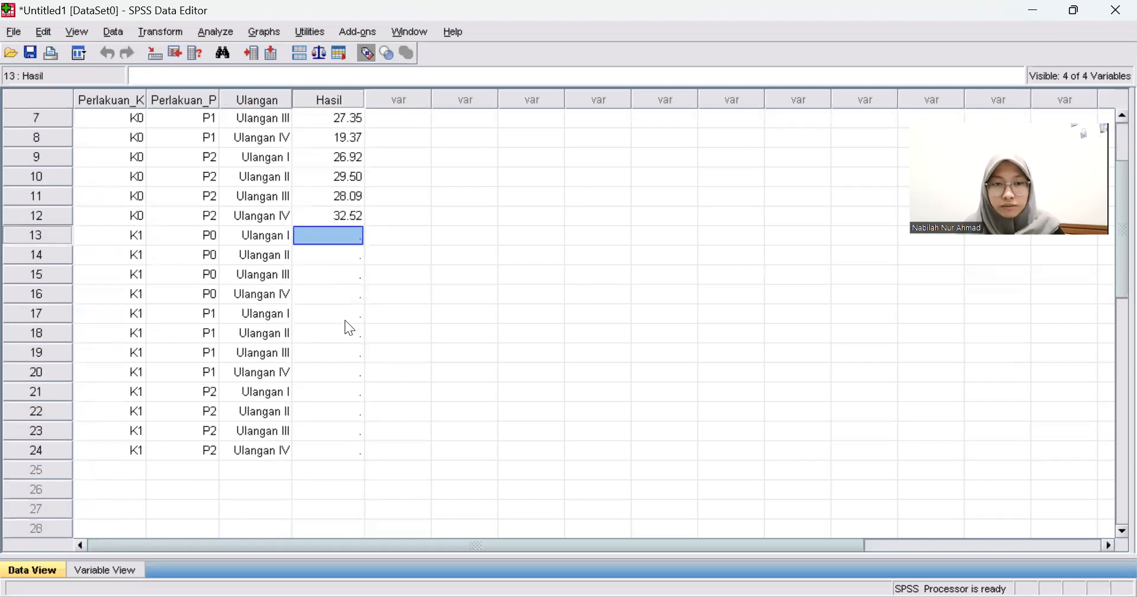
right_click(346, 237)
left_click(374, 286)
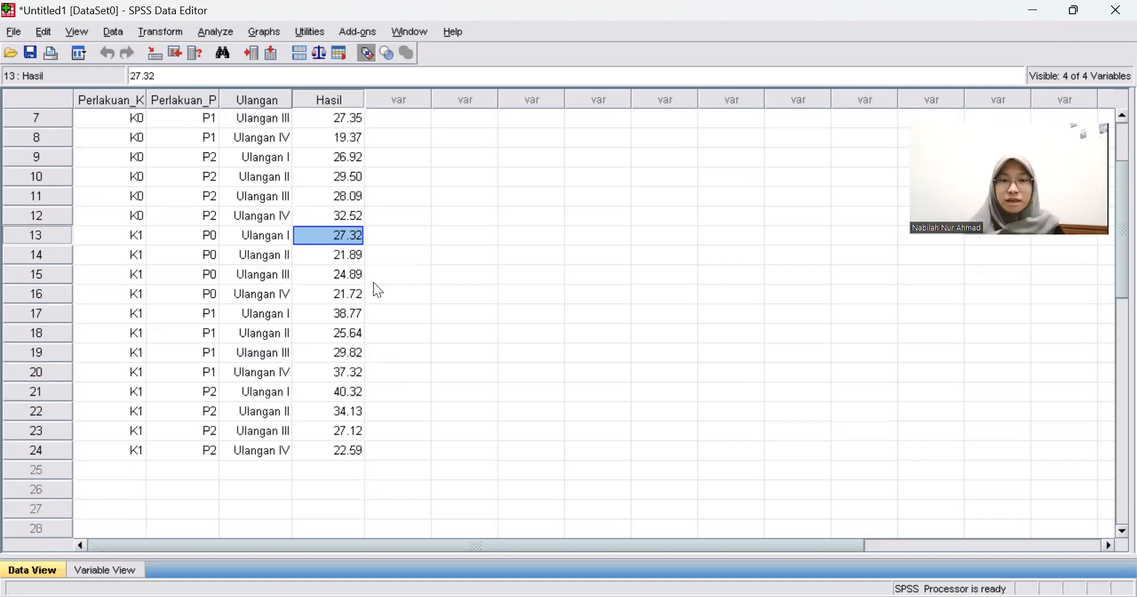
- Start a General Linear Model Univariate analysis and assign the Hasil Biji Kering Kacang variable as the dependent variable
scroll(373, 283, "up", 2)
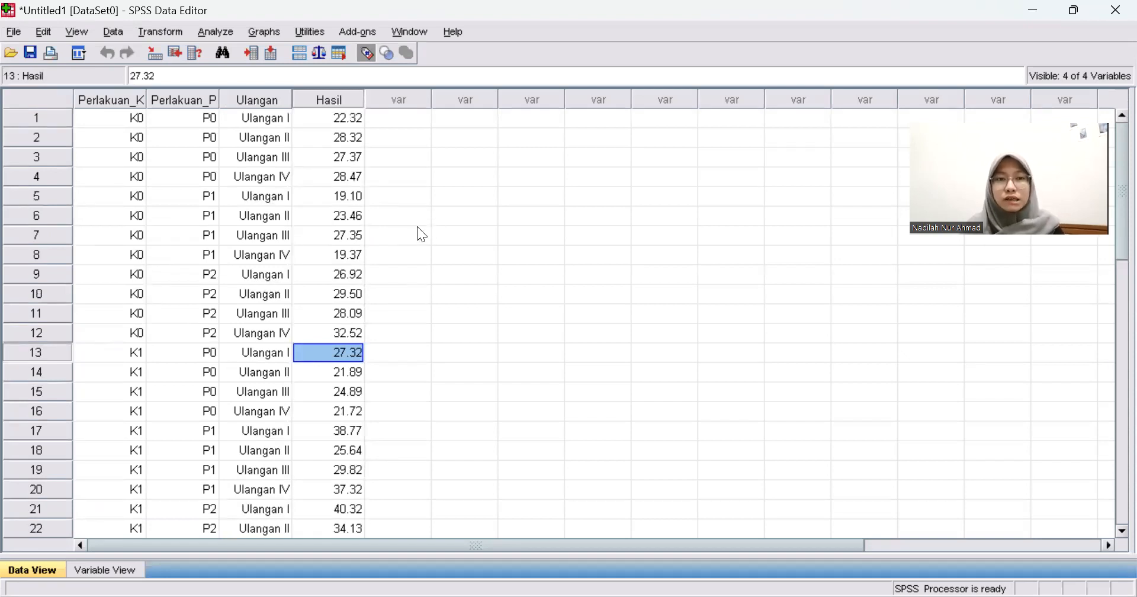
left_click(222, 39)
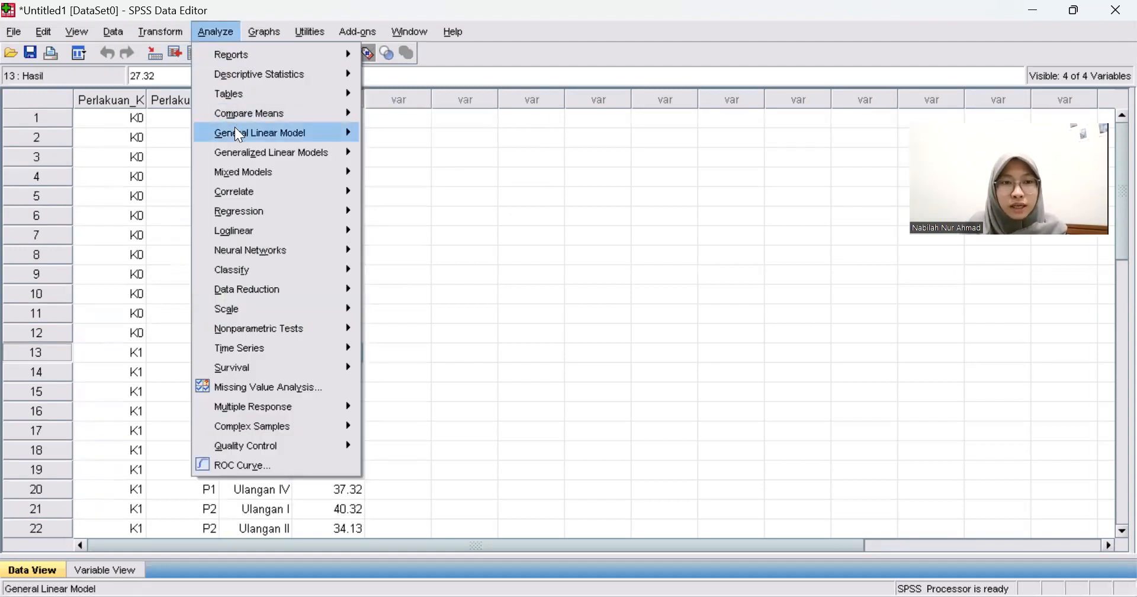
mouse_move(261, 142)
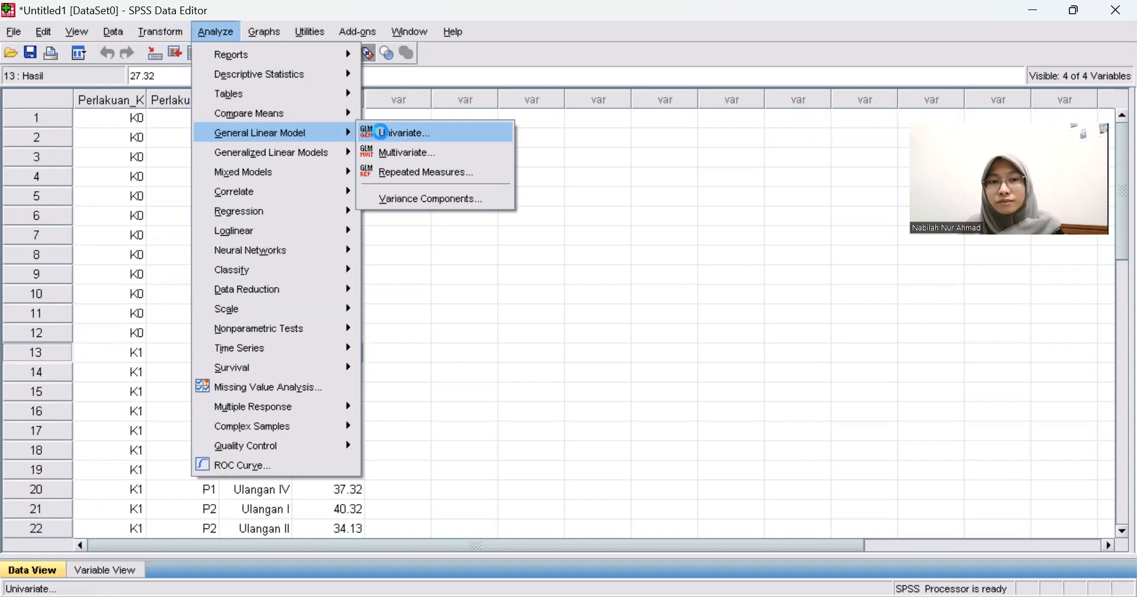
left_click(382, 132)
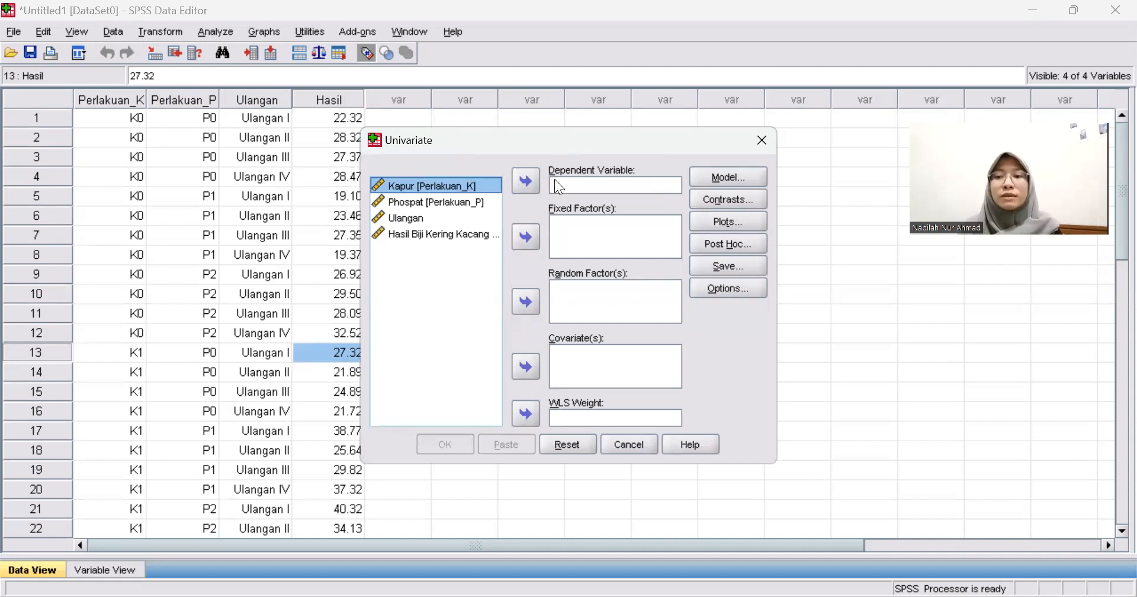
left_click(438, 240)
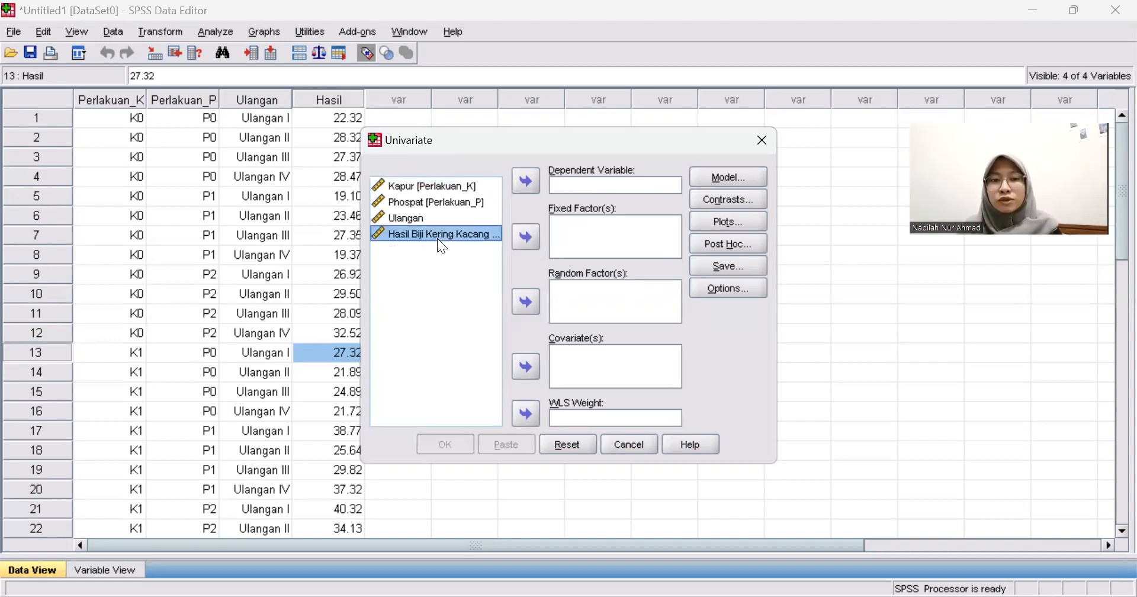
left_click(527, 181)
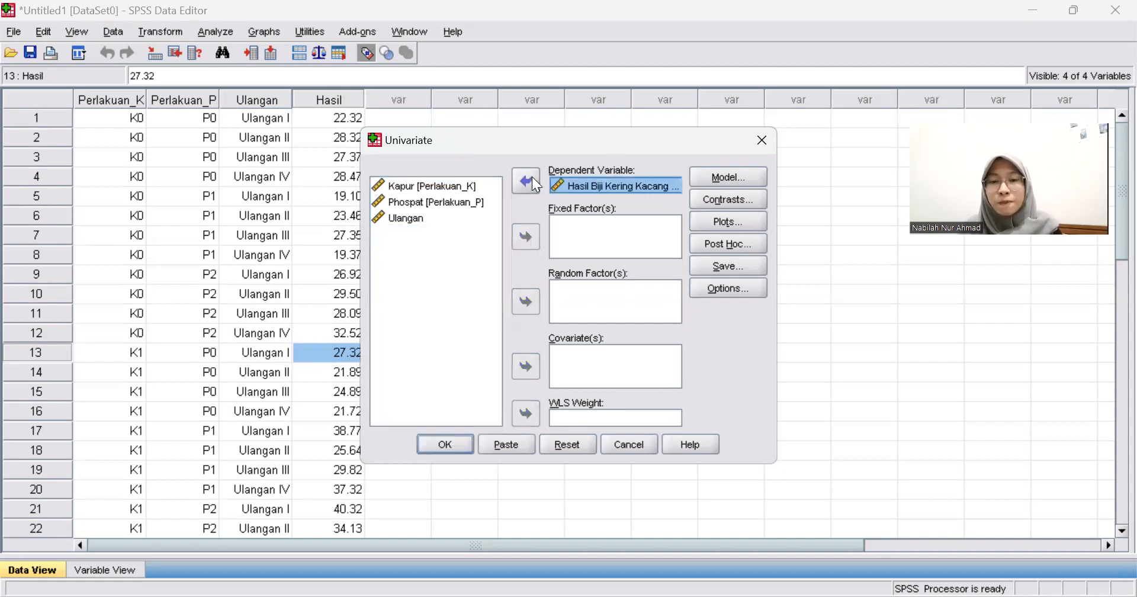
left_click(533, 178)
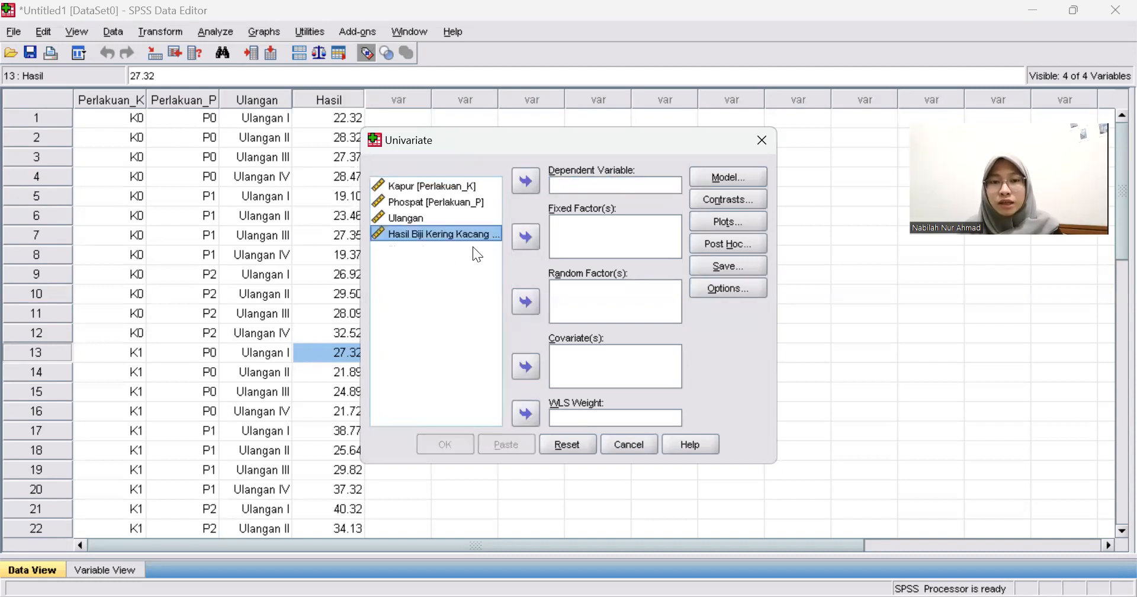
left_click(517, 179)
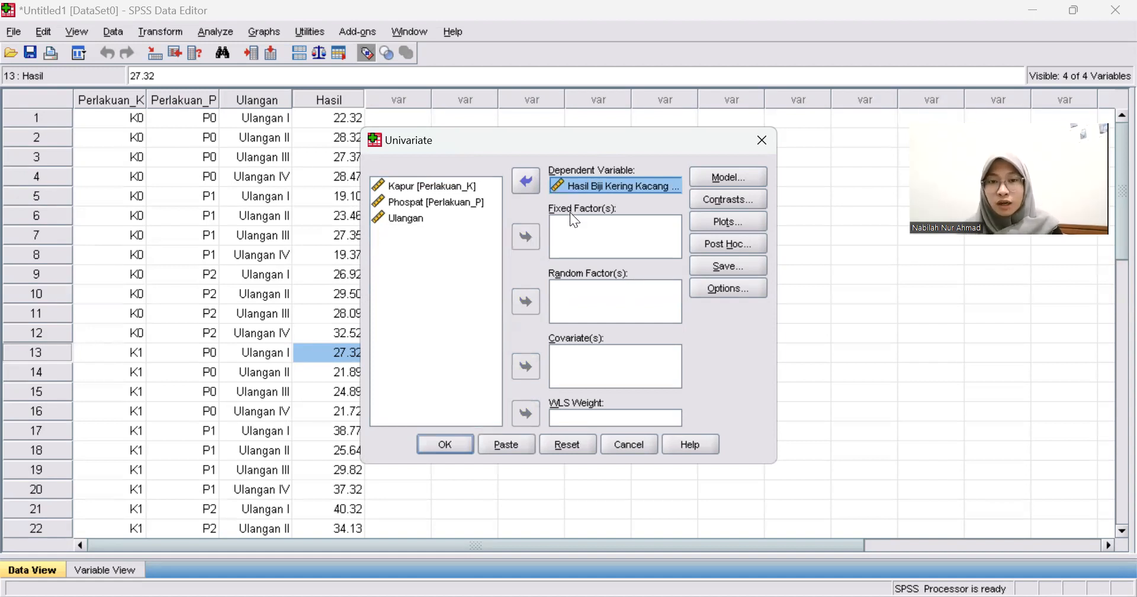
- Add Kapur [Perlakuan_K] and Phospat [Perlakuan_P] as fixed factors of the Univariate analysis
left_click(476, 201)
left_click(473, 188)
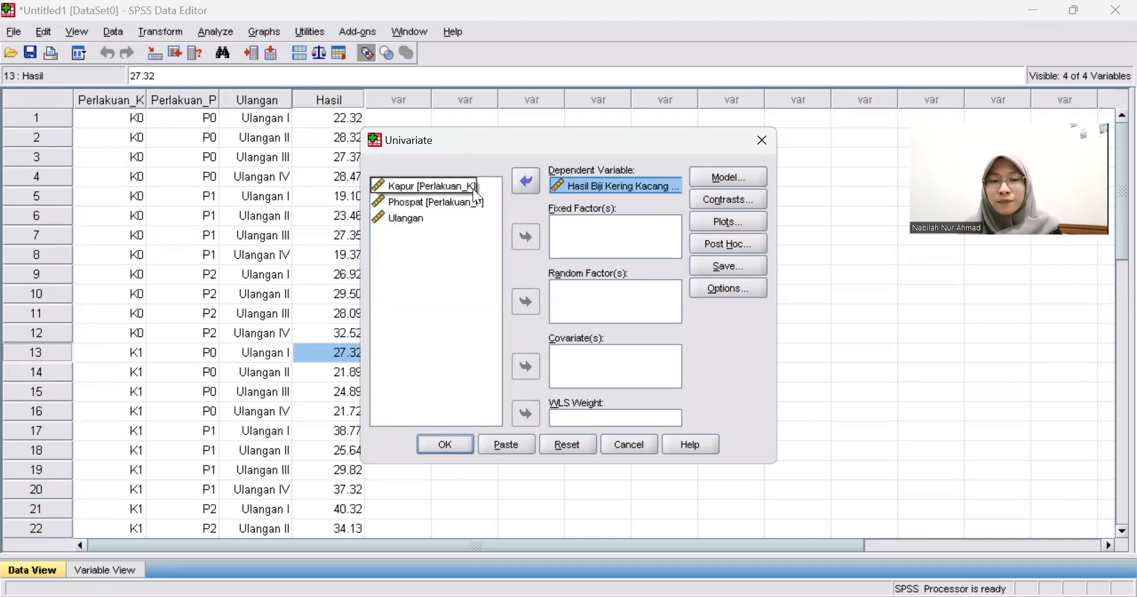
left_click(476, 203)
left_click(464, 187)
left_click(459, 180)
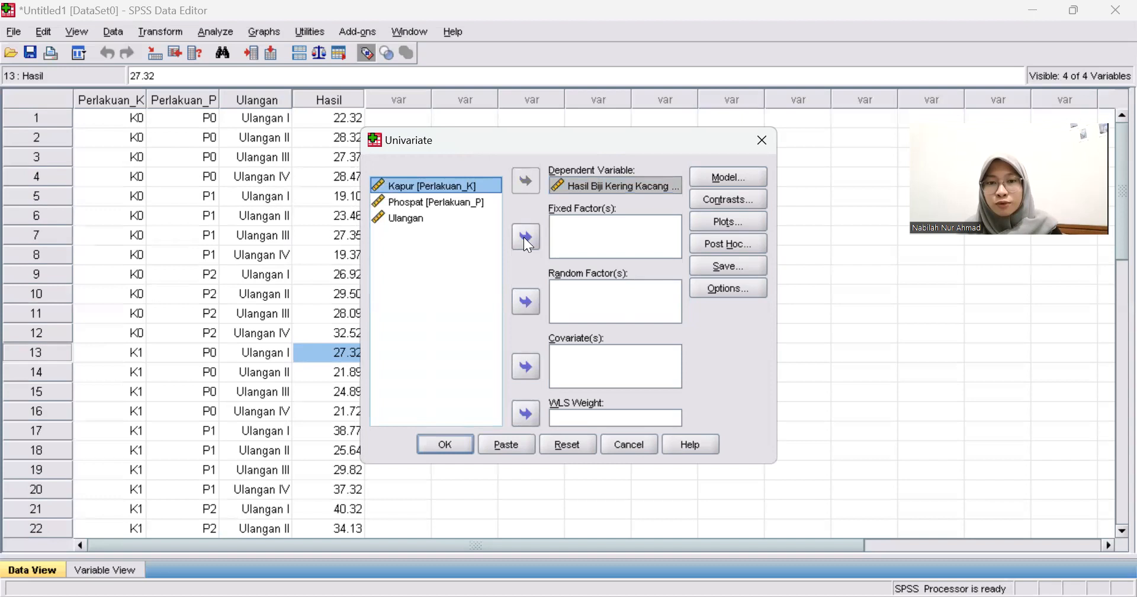
left_click(529, 240)
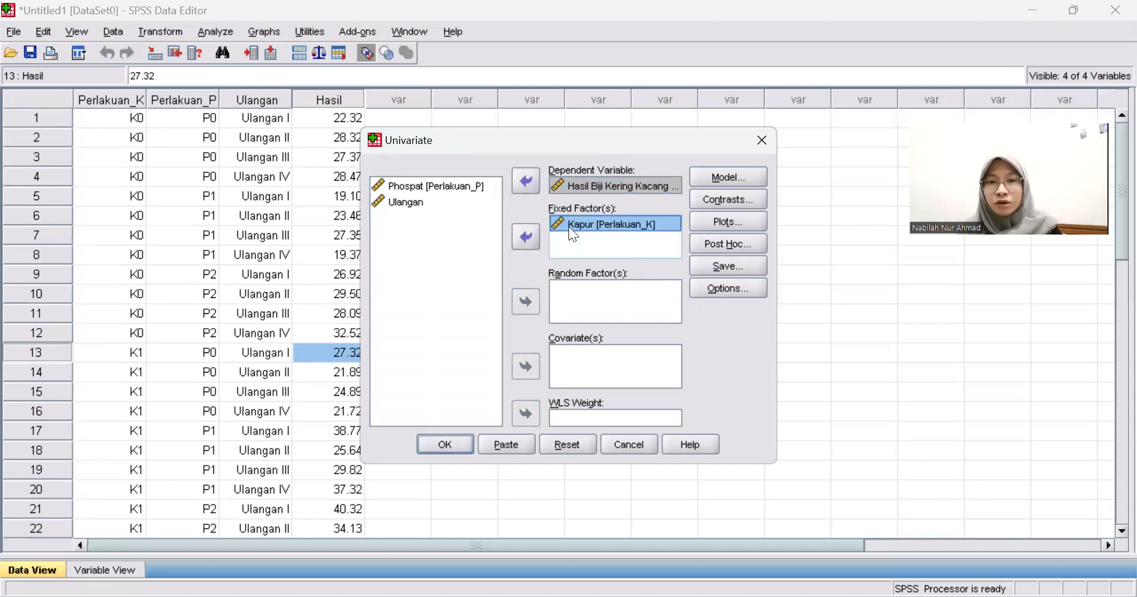
left_click(477, 187)
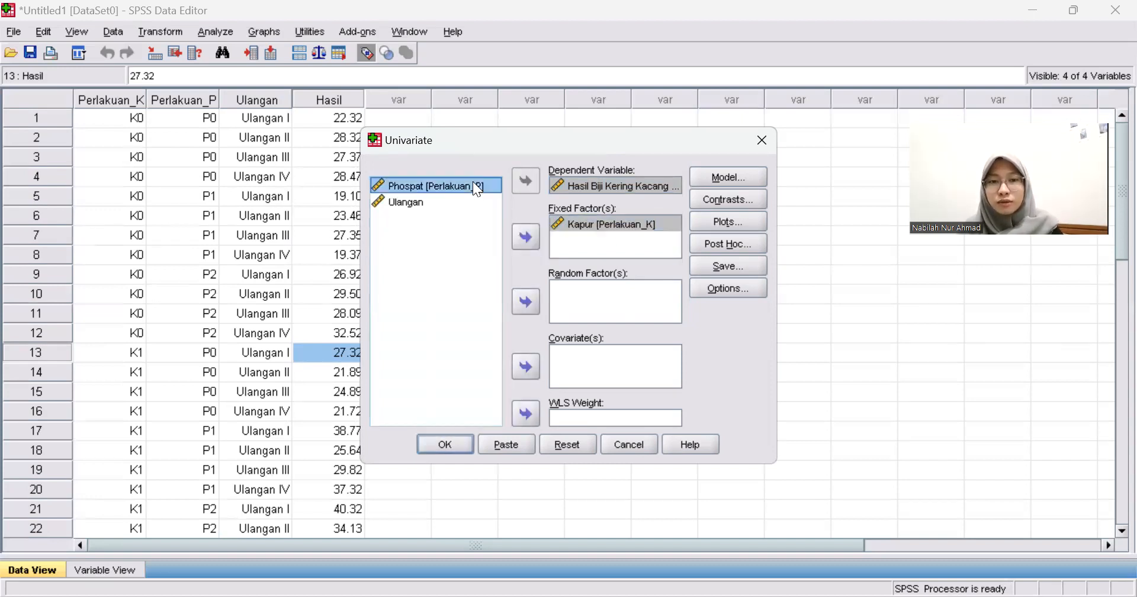
left_click(521, 236)
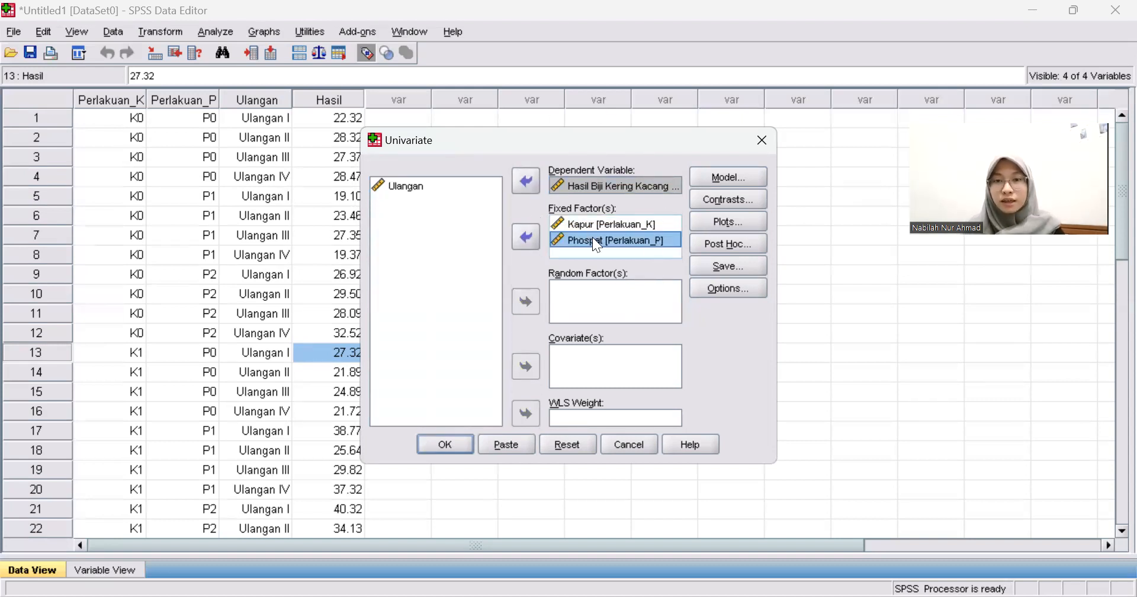
- Specify a custom model and add Perlakuan_K and Perlakuan_P to it as main effects
left_click(702, 178)
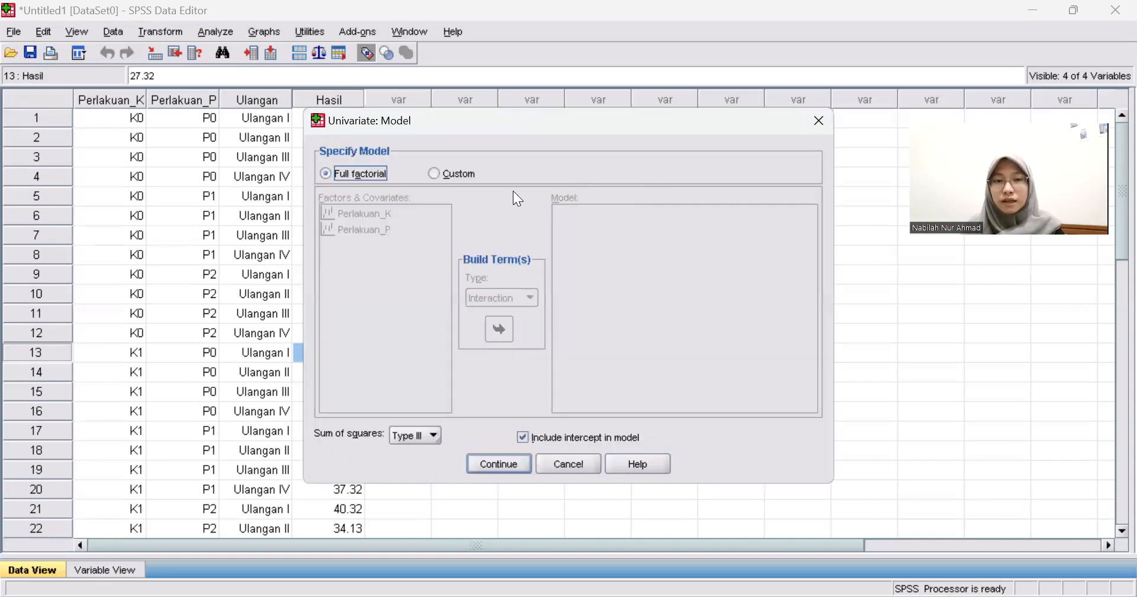
left_click(436, 175)
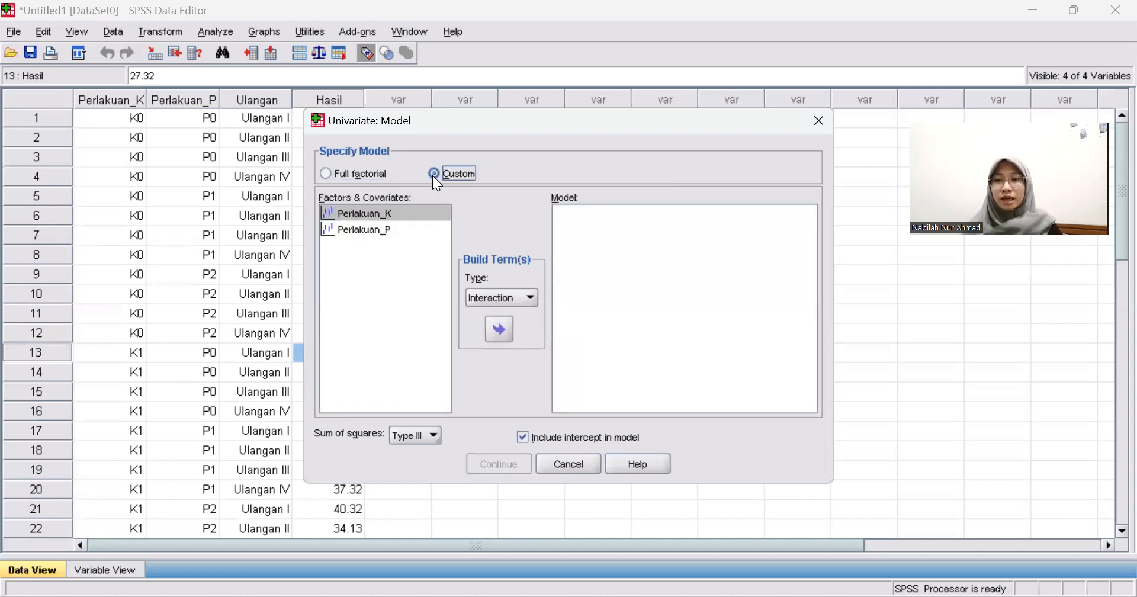
left_click(512, 294)
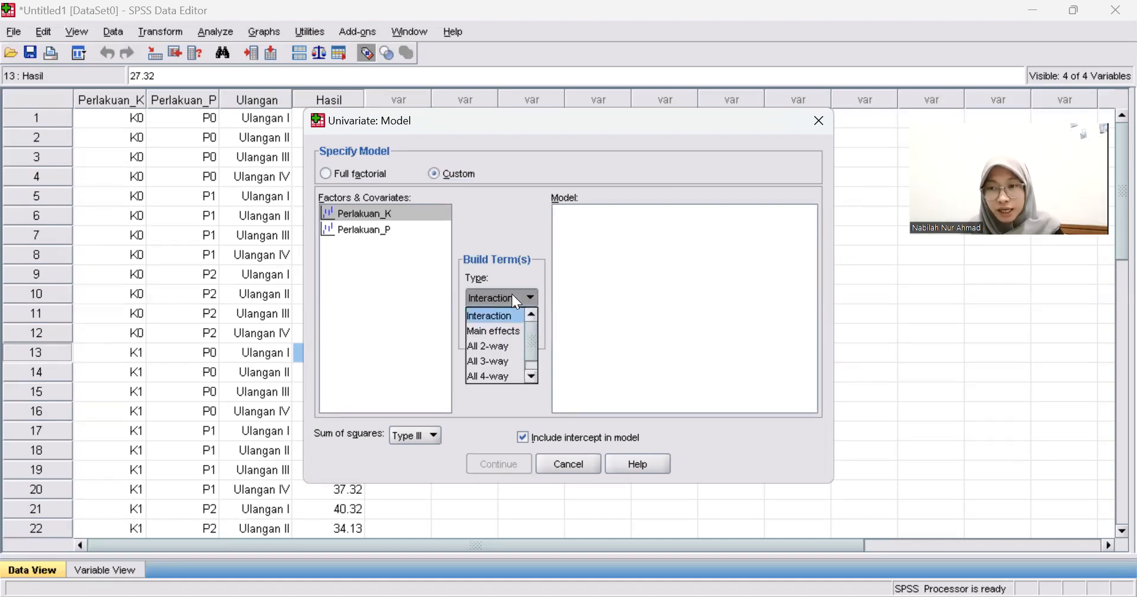
left_click(512, 329)
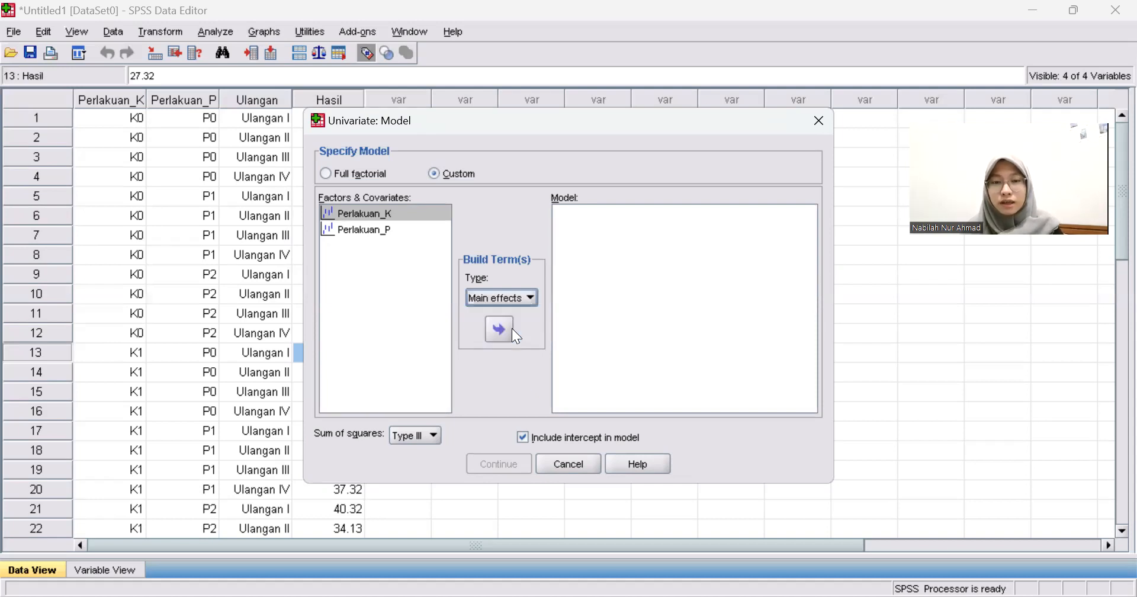
left_click(391, 217)
left_click(501, 329)
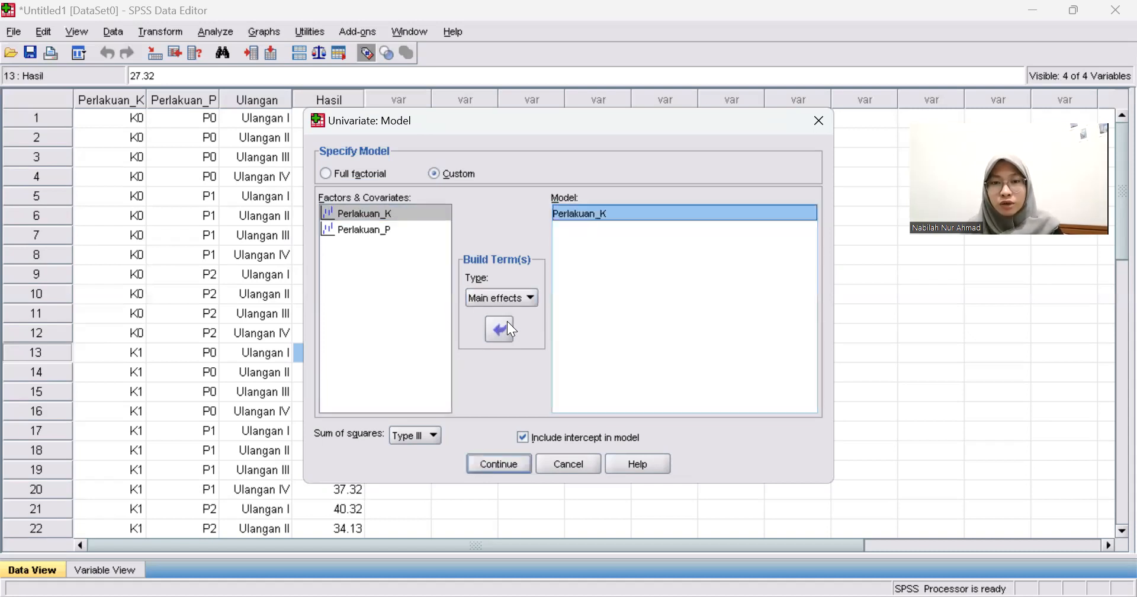
left_click(391, 231)
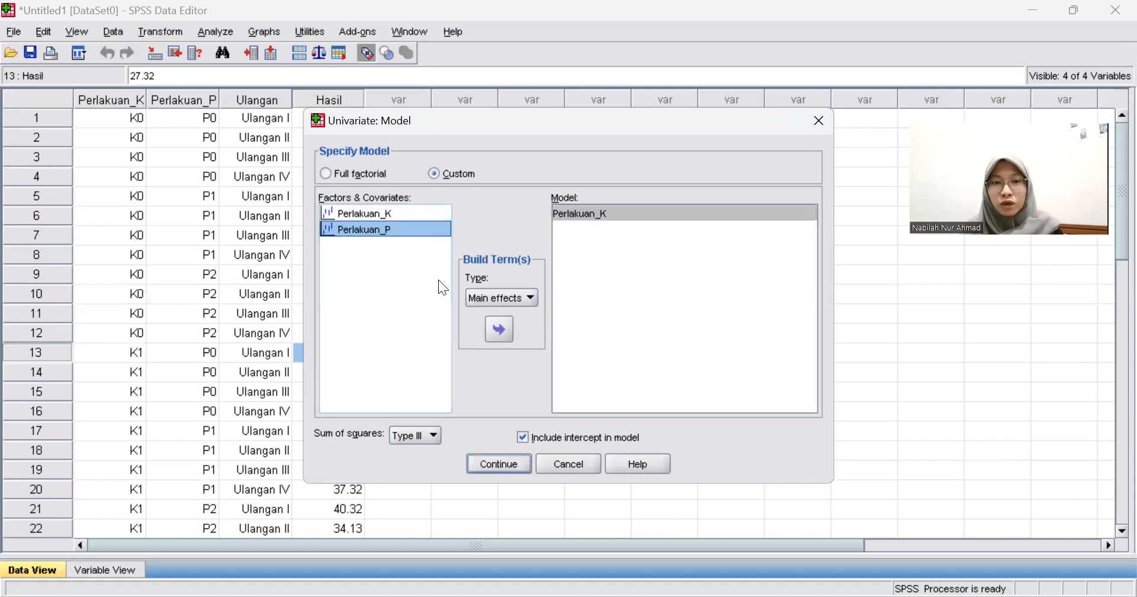
left_click(494, 323)
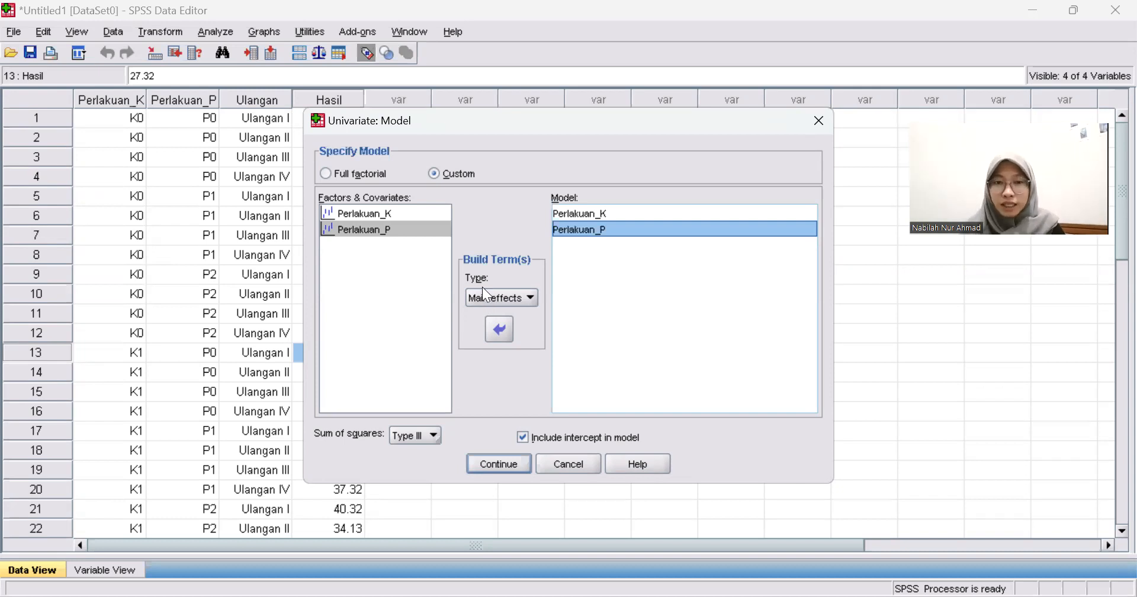
- Add the Perlakuan_K*Perlakuan_P interaction term to the custom model and accept the model settings
left_click(491, 298)
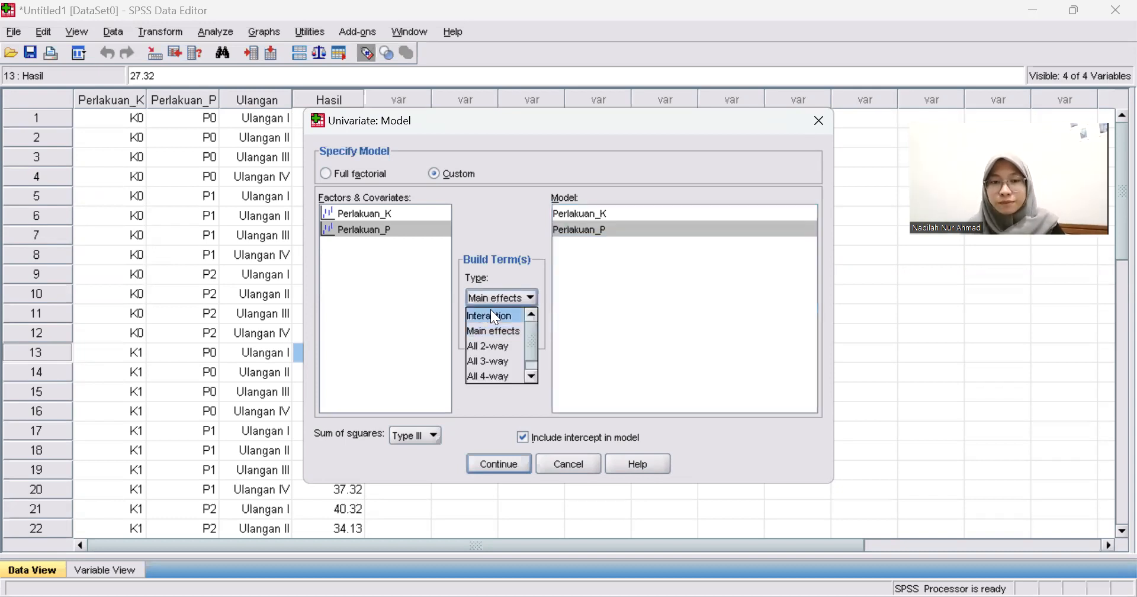
left_click(493, 316)
left_click(406, 218)
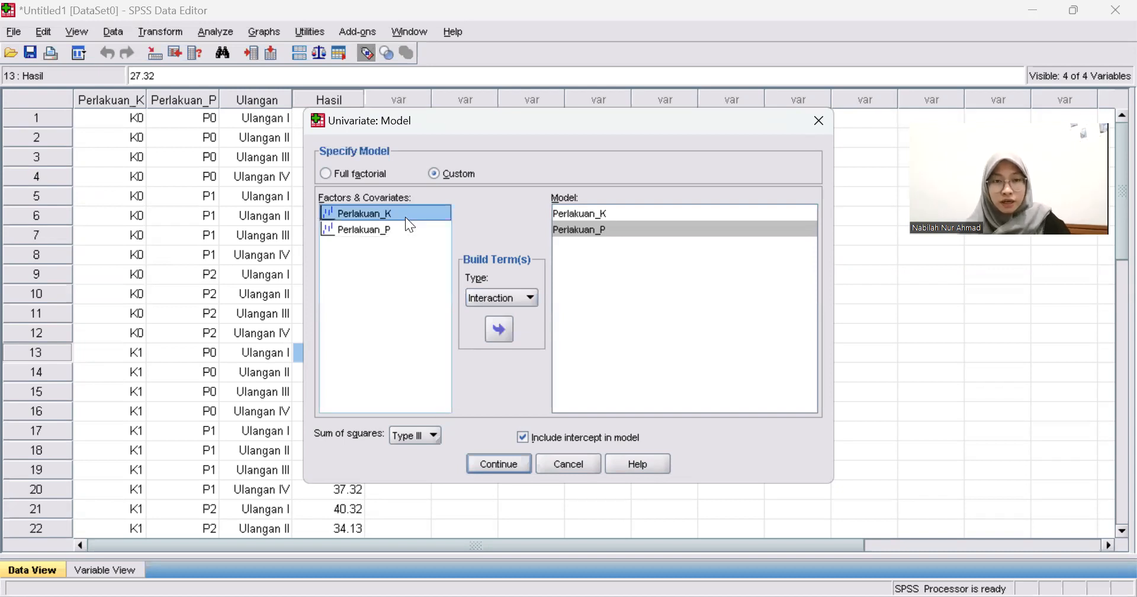
left_click(403, 231, "ctrl")
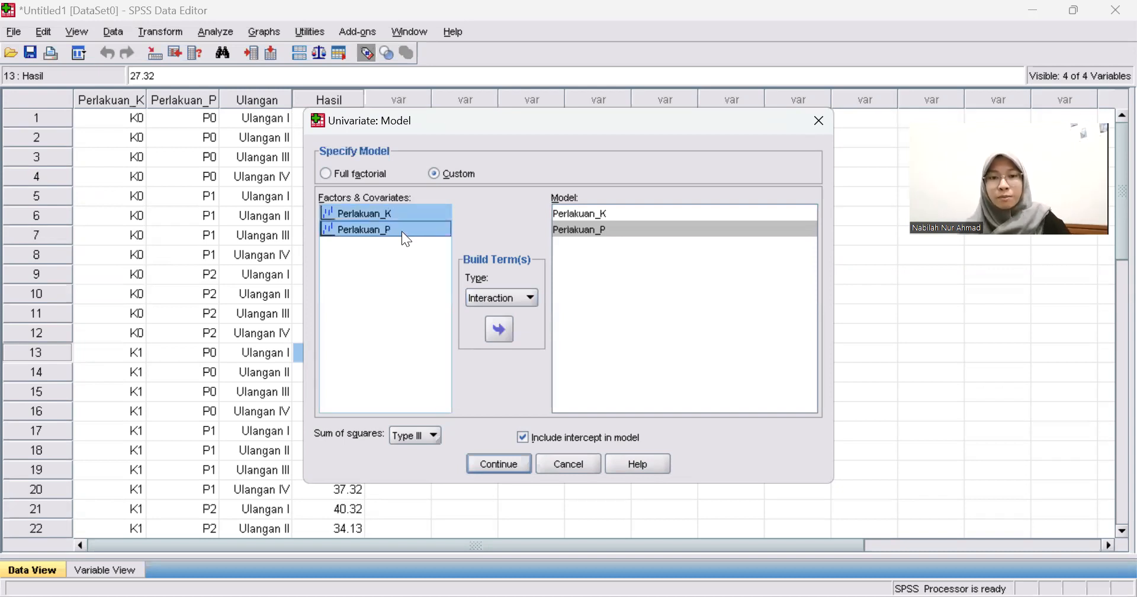
left_click(500, 330)
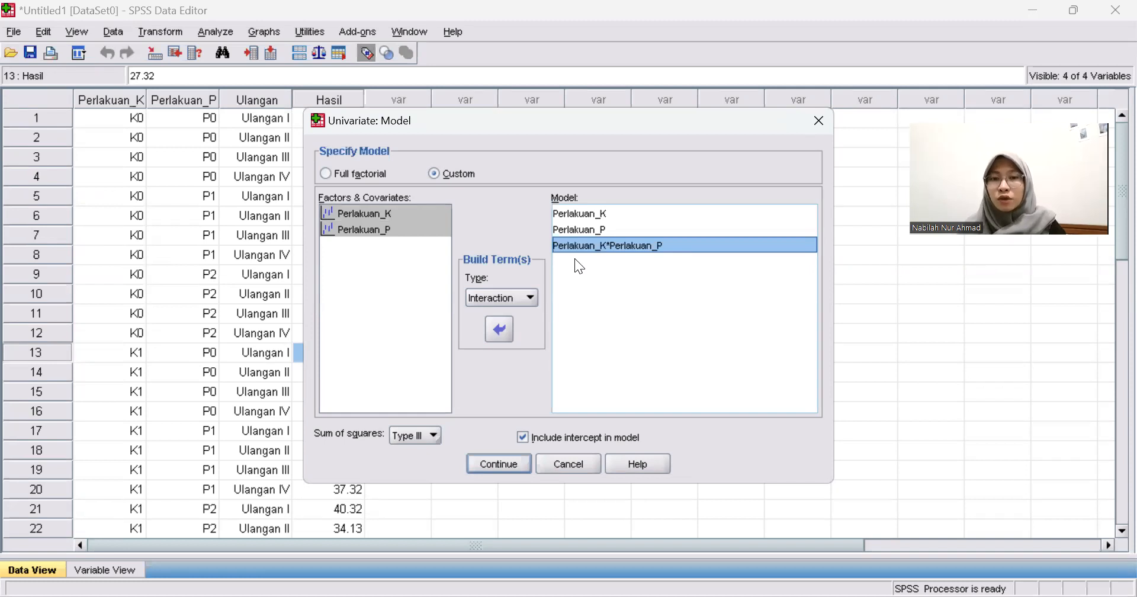
left_click(605, 249)
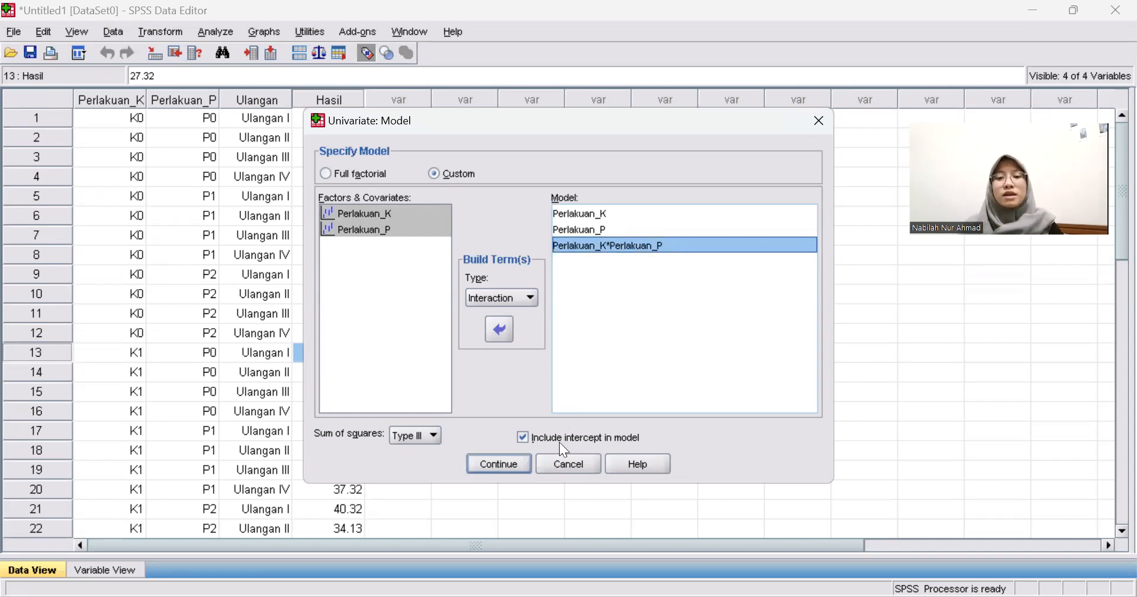
left_click(500, 465)
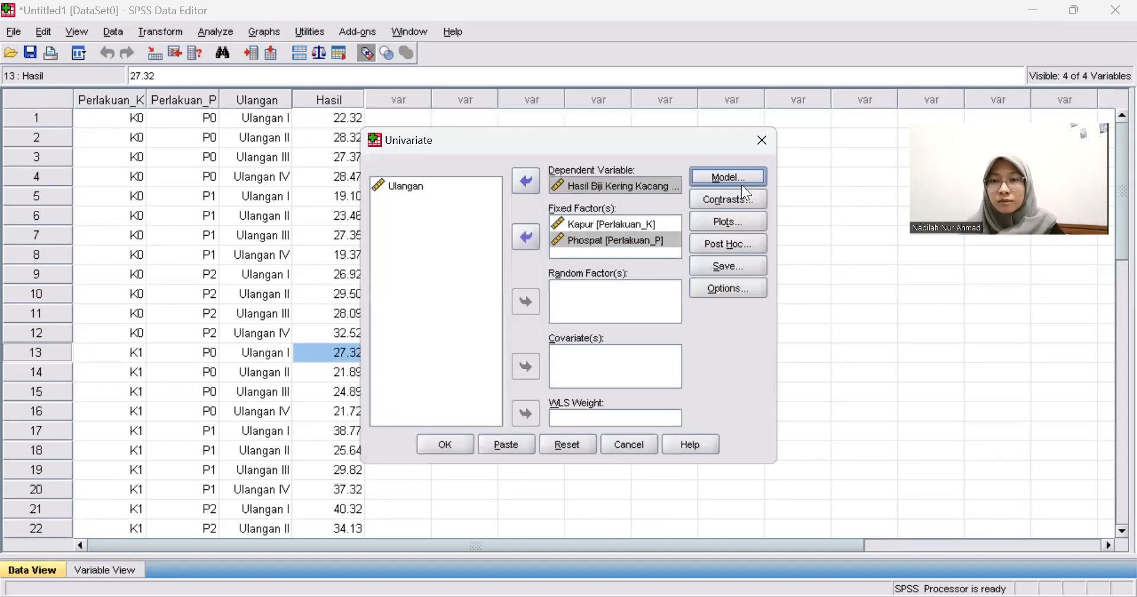
- Set up LSD, Tukey and Duncan post hoc tests for Perlakuan_K and Perlakuan_P
left_click(736, 243)
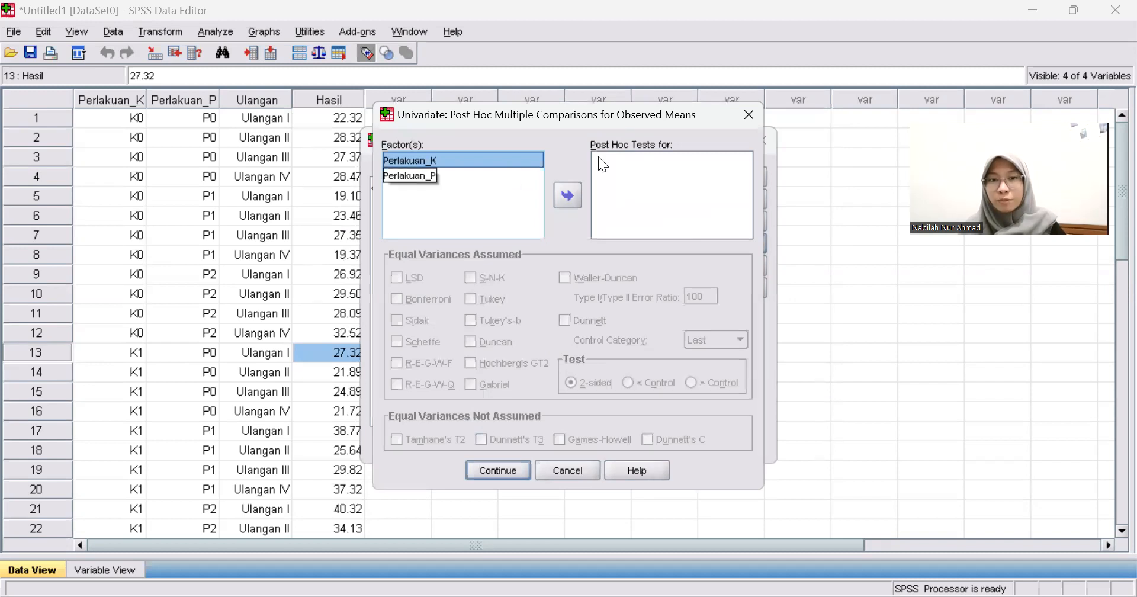
left_click(566, 196)
left_click(458, 177)
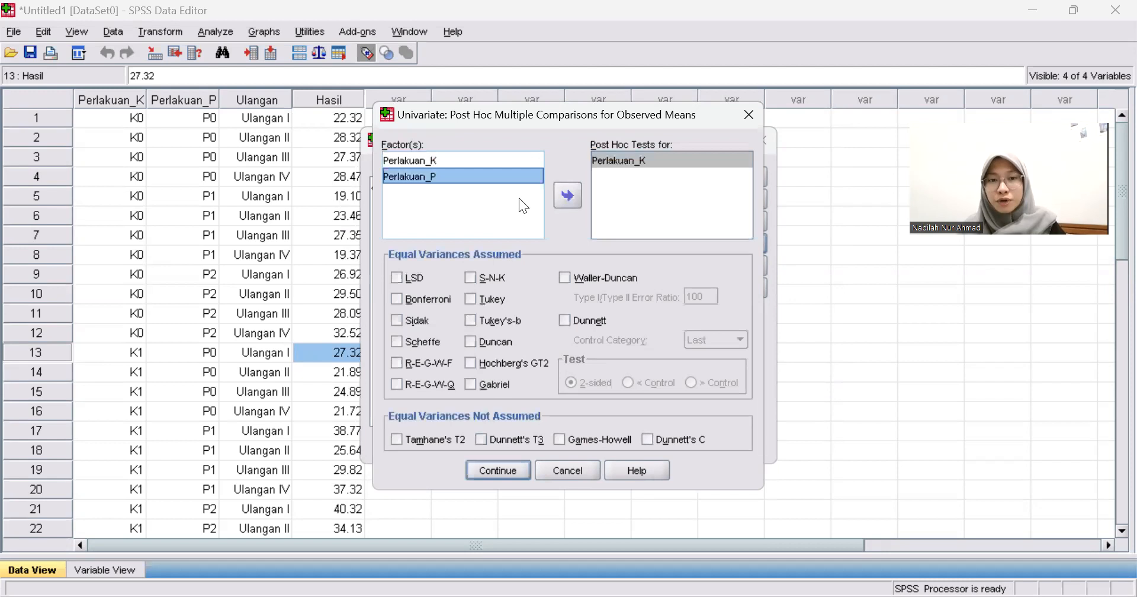
left_click(567, 197)
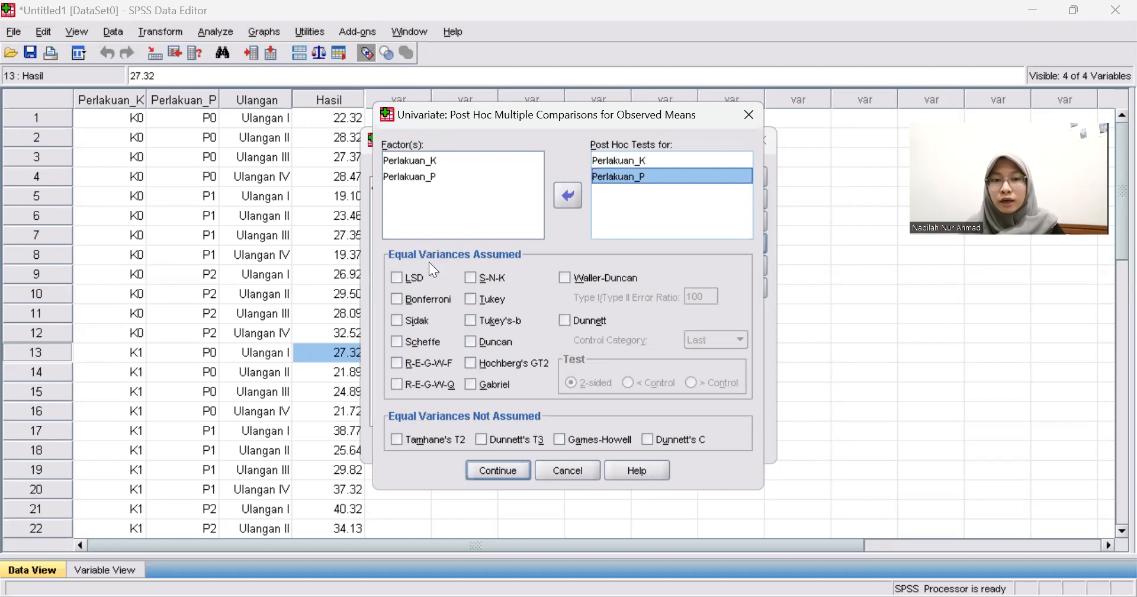
left_click(400, 277)
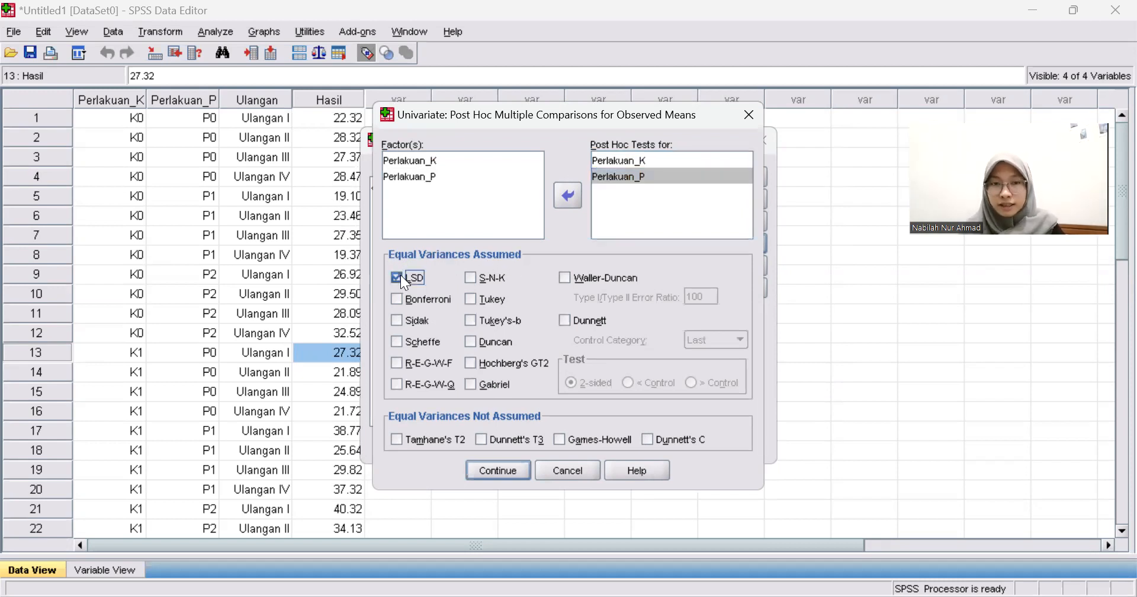
left_click(469, 299)
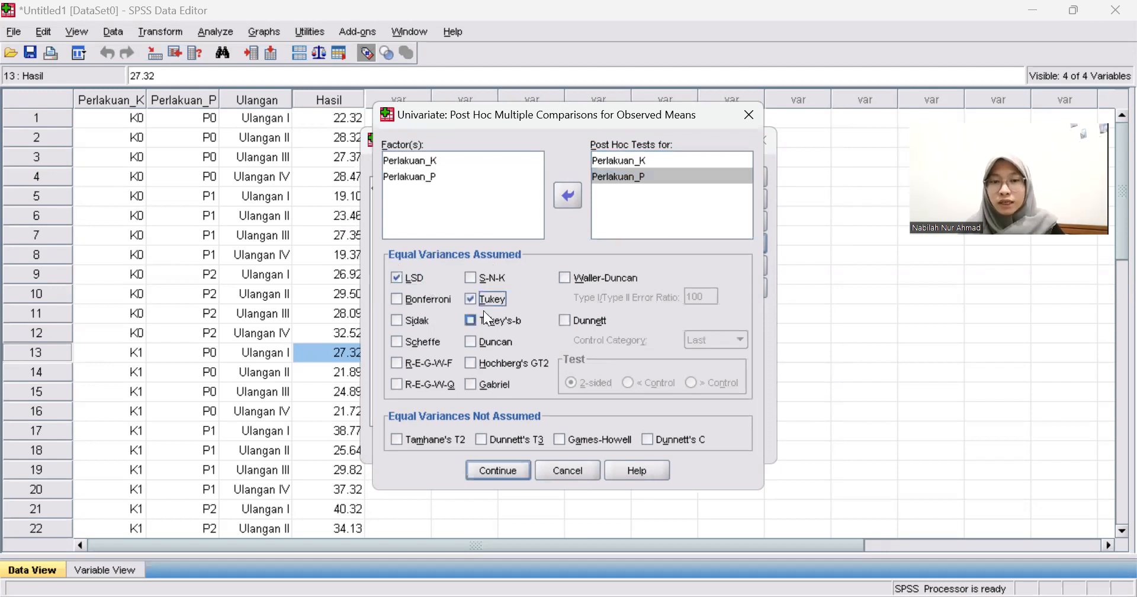
left_click(477, 343)
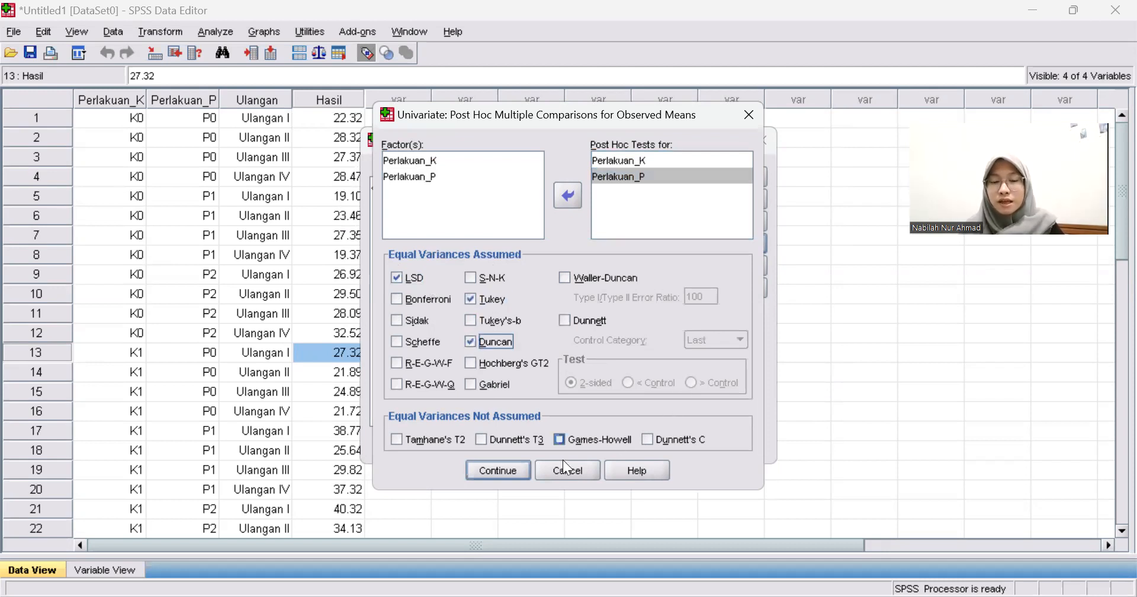
left_click(516, 471)
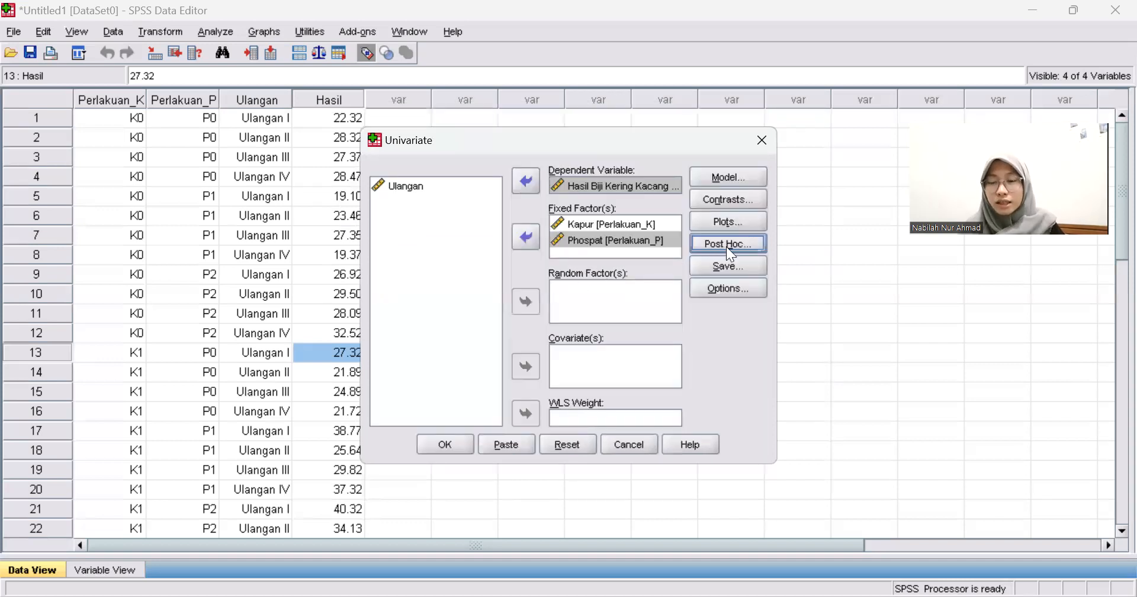
- Set the Univariate options to display (OVERALL) means, descriptive statistics and homogeneity tests, and run the analysis
left_click(751, 290)
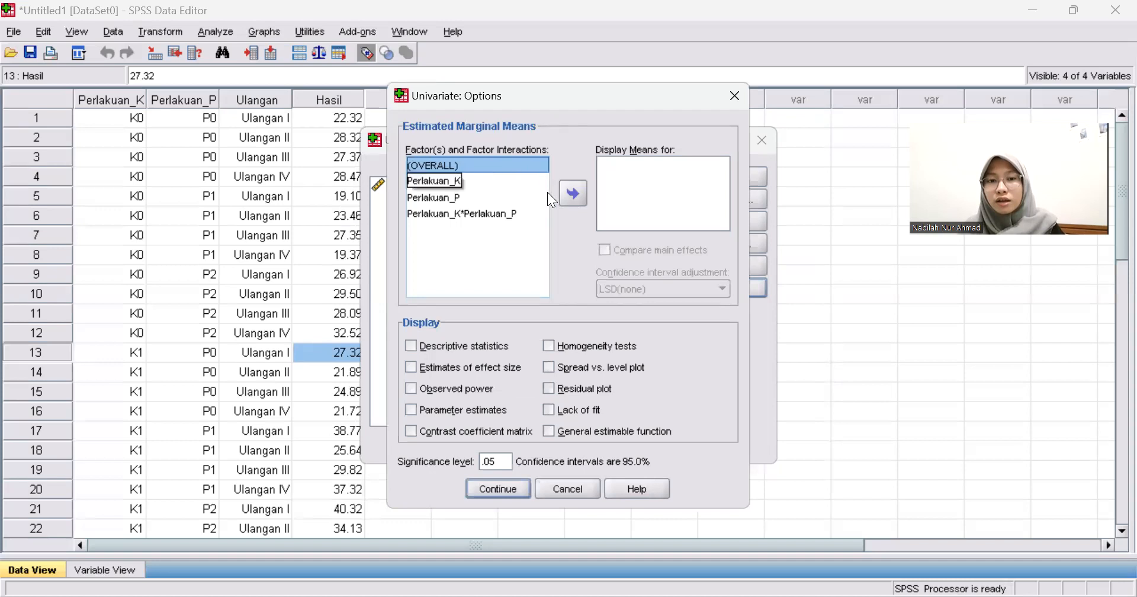
left_click(572, 196)
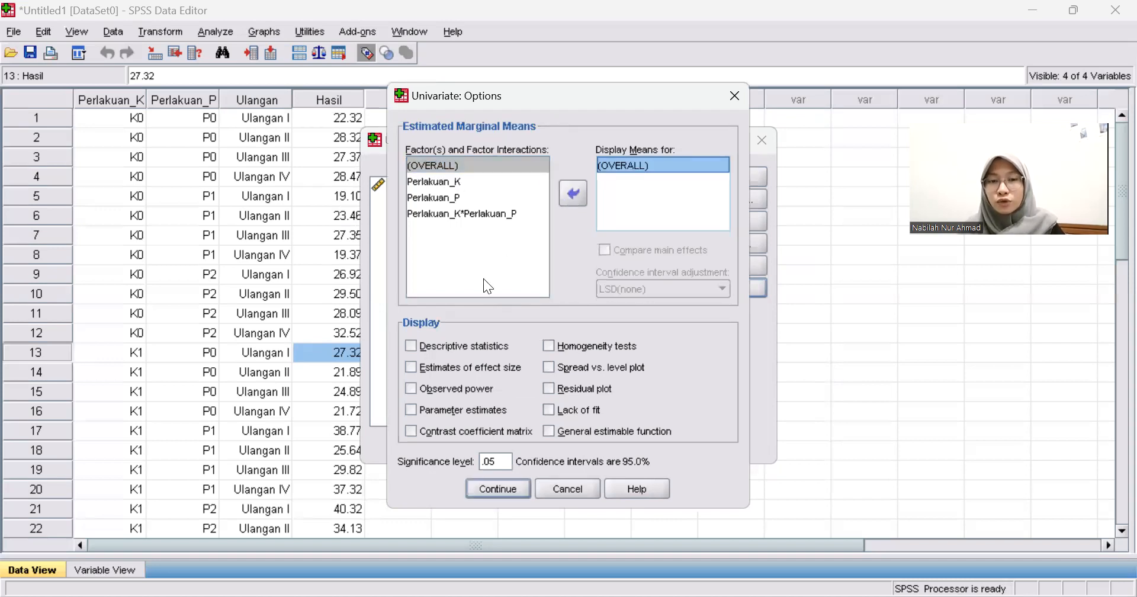
left_click(415, 348)
left_click(549, 347)
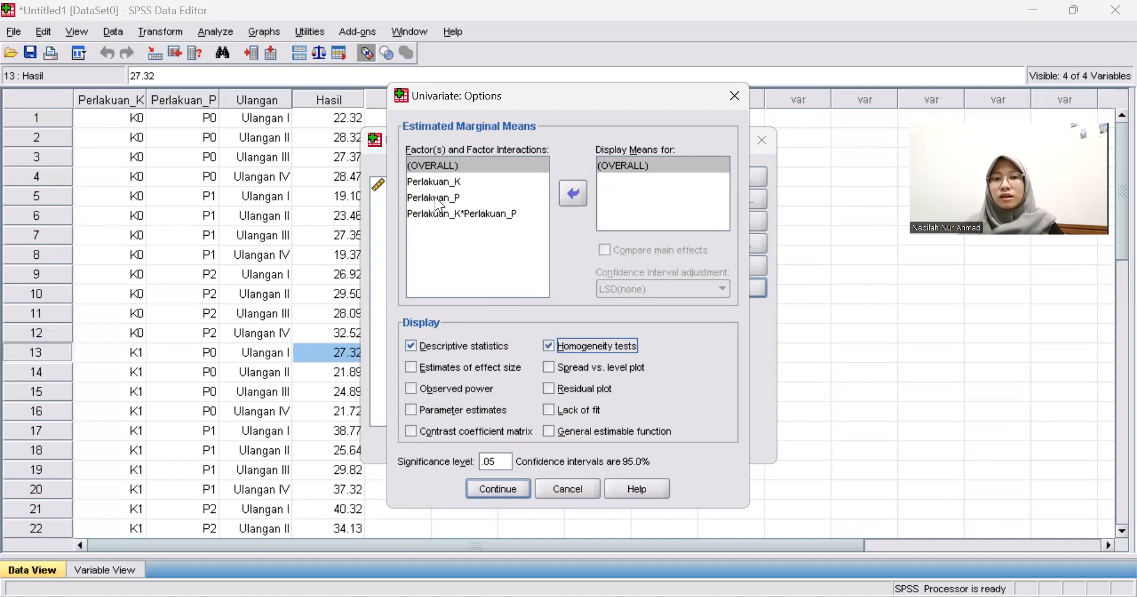
left_click(512, 495)
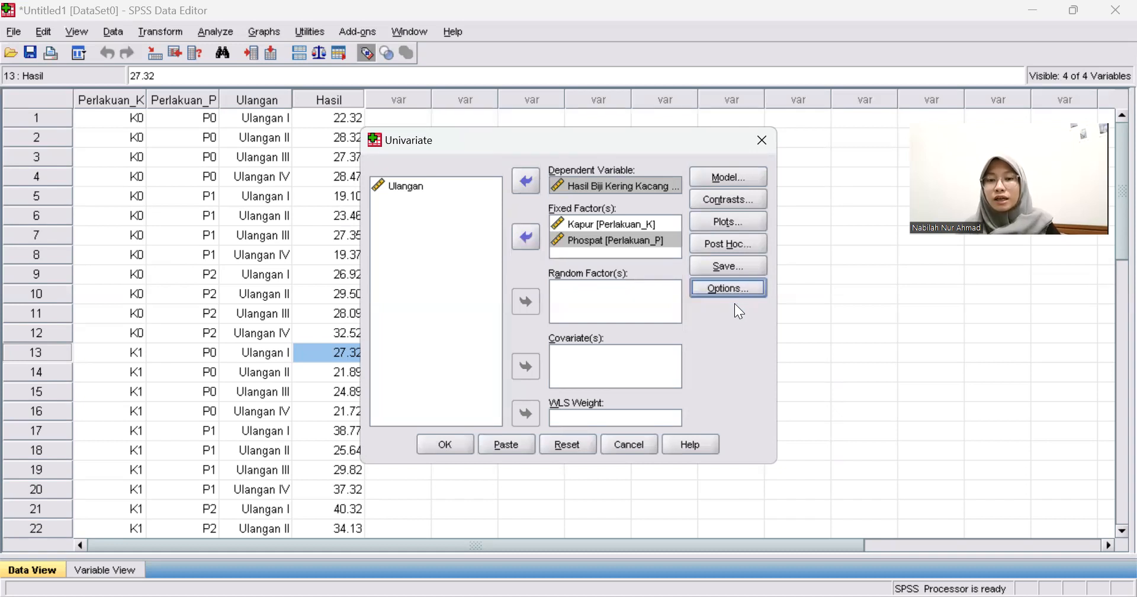
left_click(447, 444)
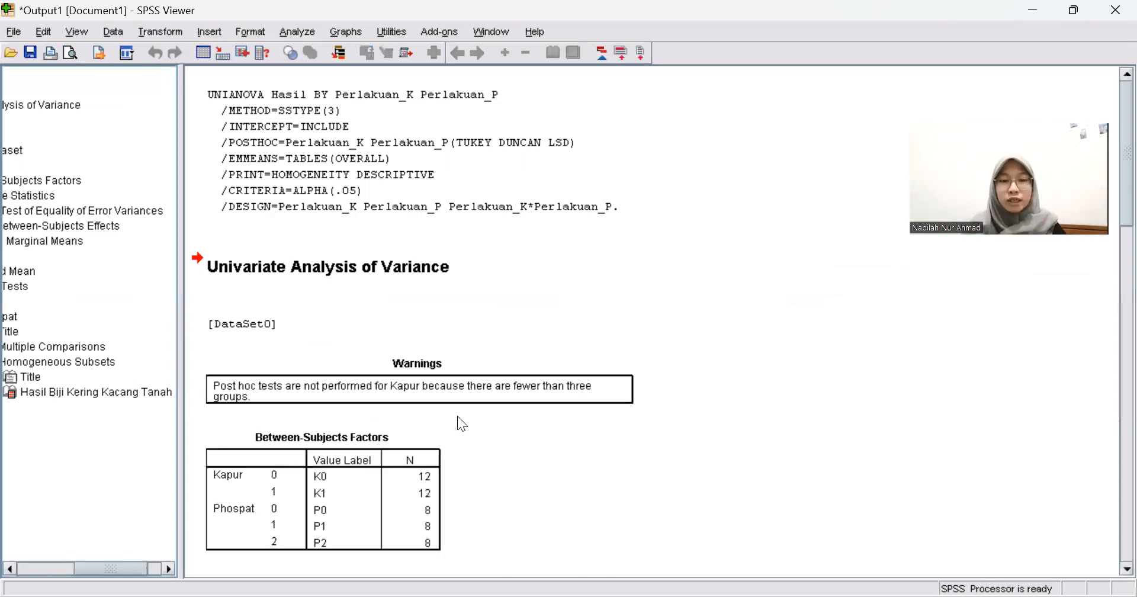
- Review the Univariate output from the between-subjects factors and descriptive statistics through Levene's test, ANOVA effects, Phospat multiple comparisons and homogeneous subsets
scroll(452, 327, "down", 10)
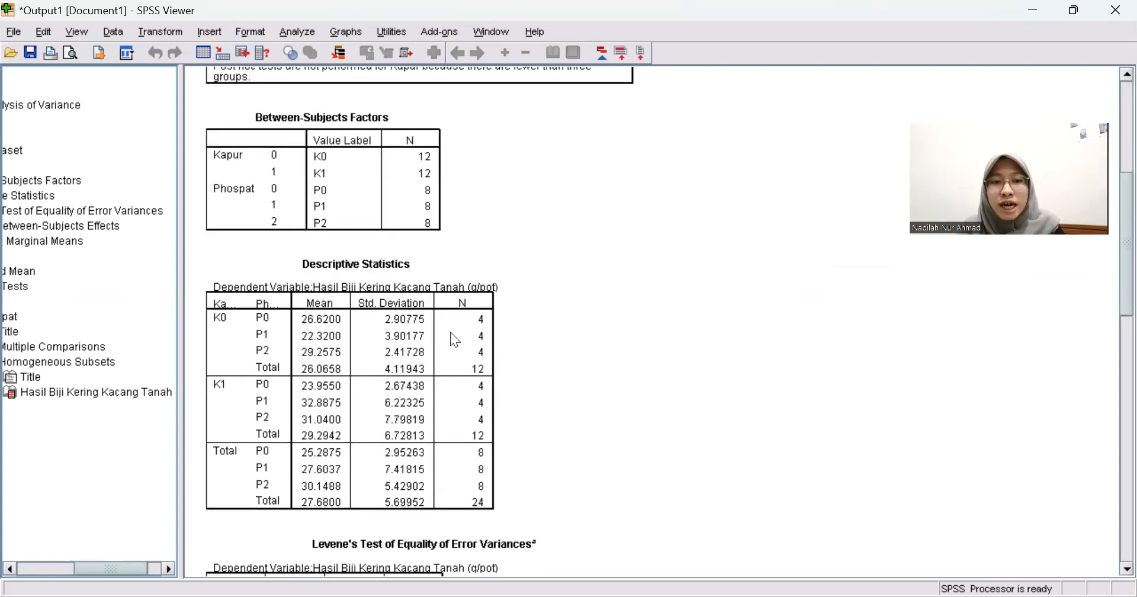
scroll(455, 339, "down", 3)
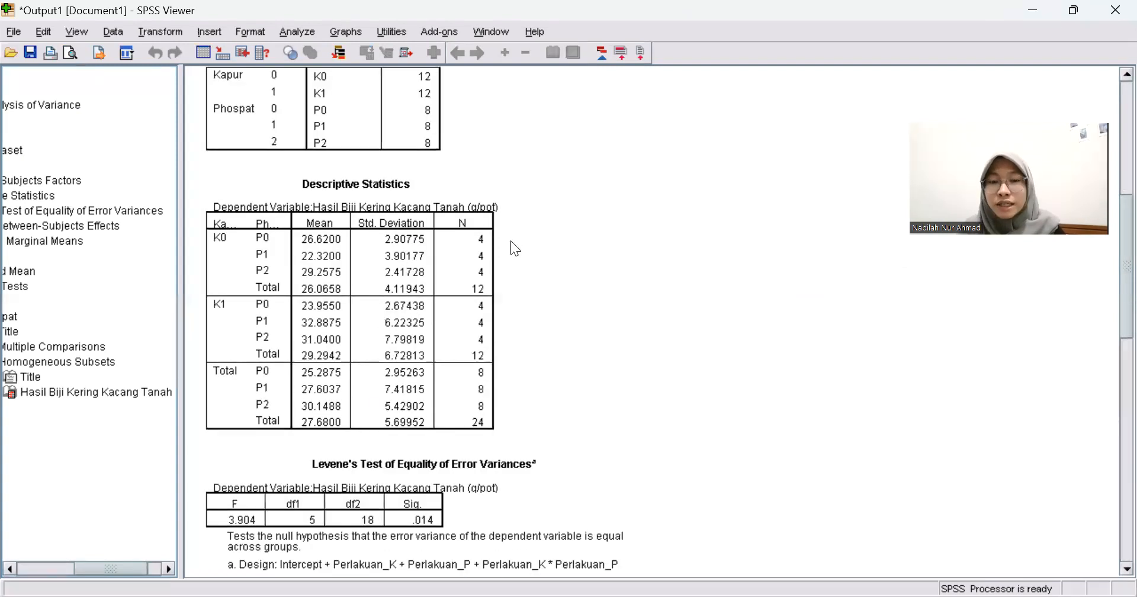
scroll(515, 249, "down", 10)
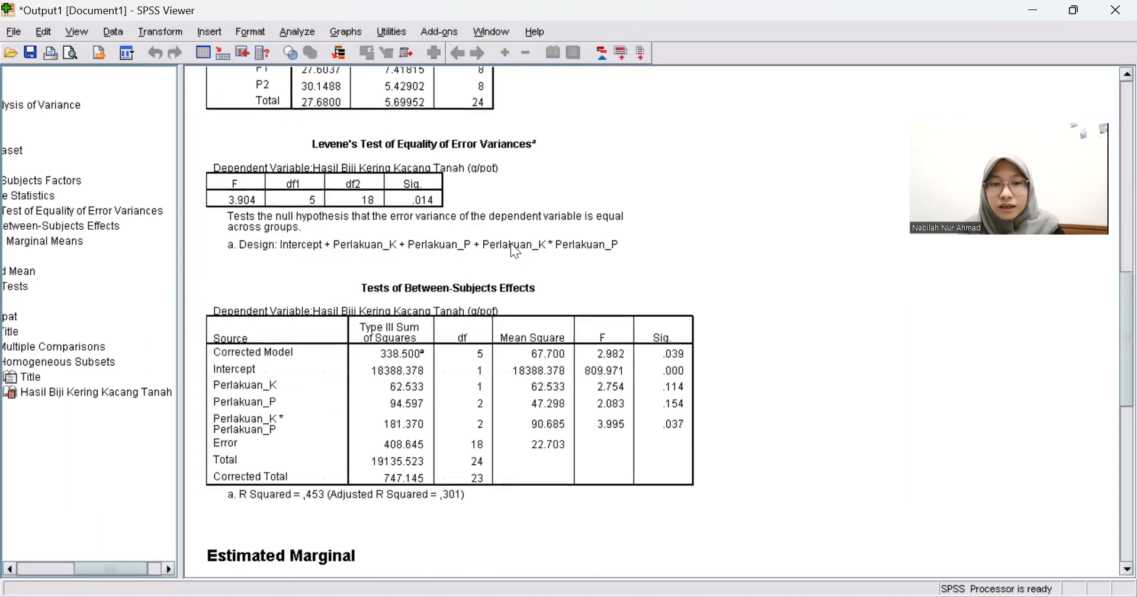
scroll(514, 251, "down", 18)
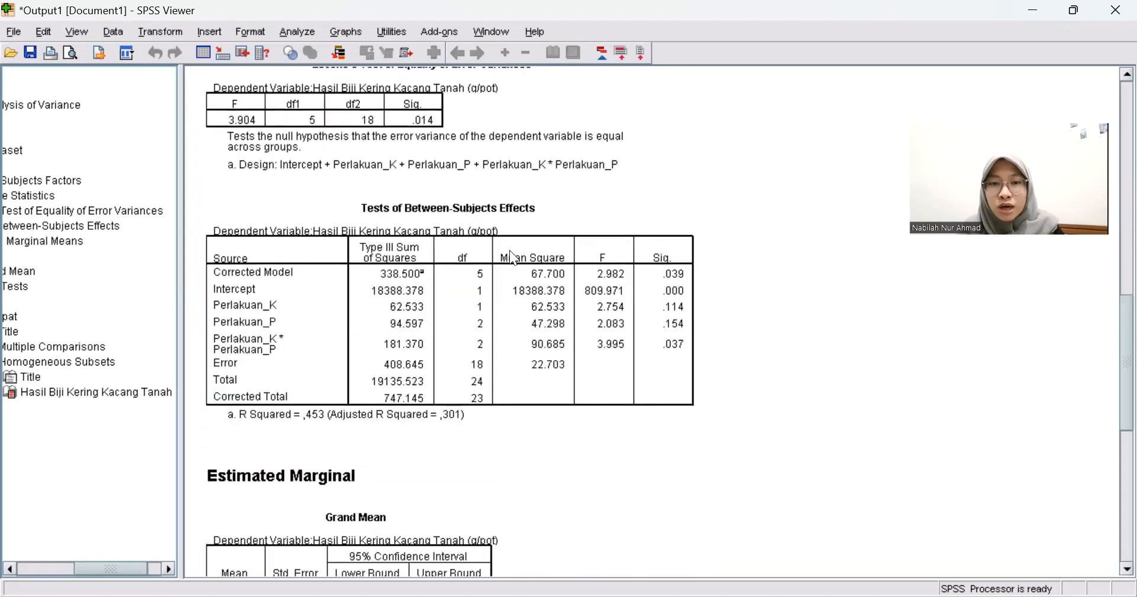
scroll(514, 258, "down", 12)
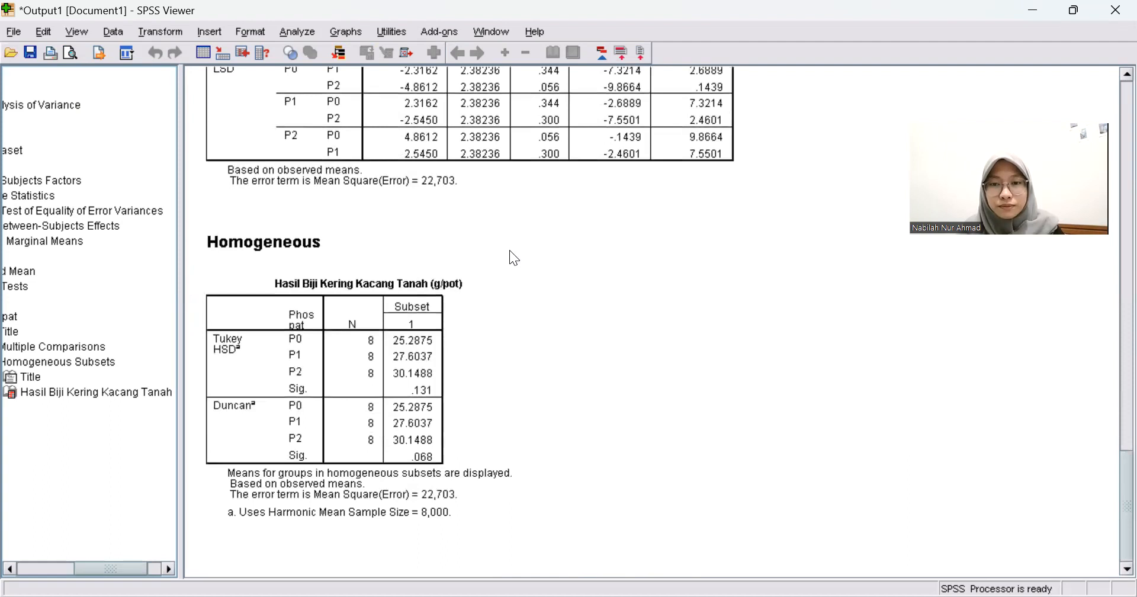
scroll(528, 245, "up", 20)
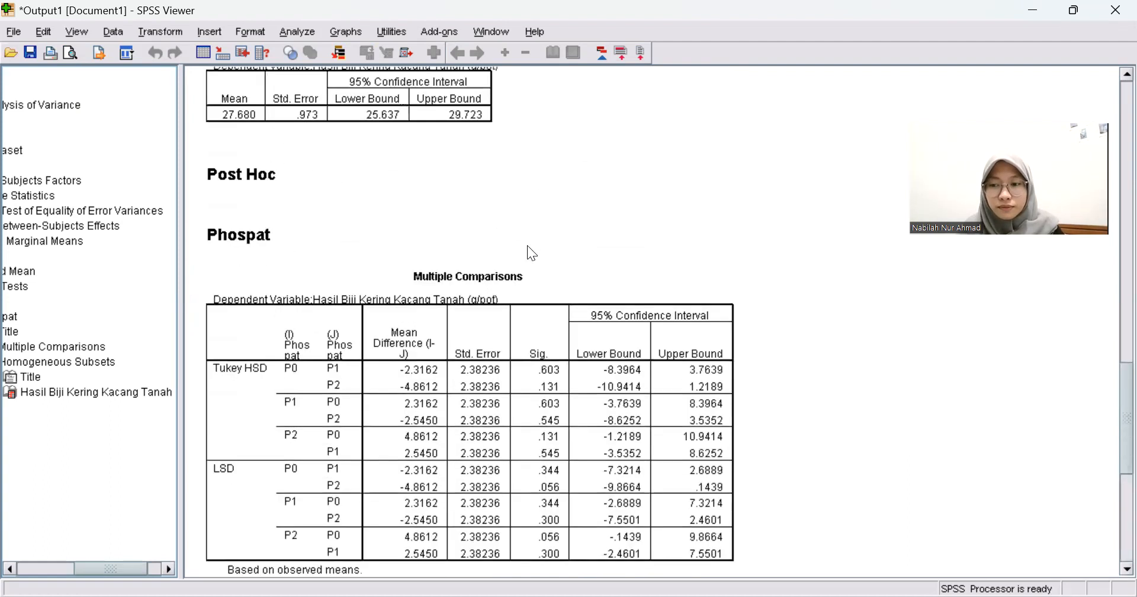
scroll(537, 235, "up", 12)
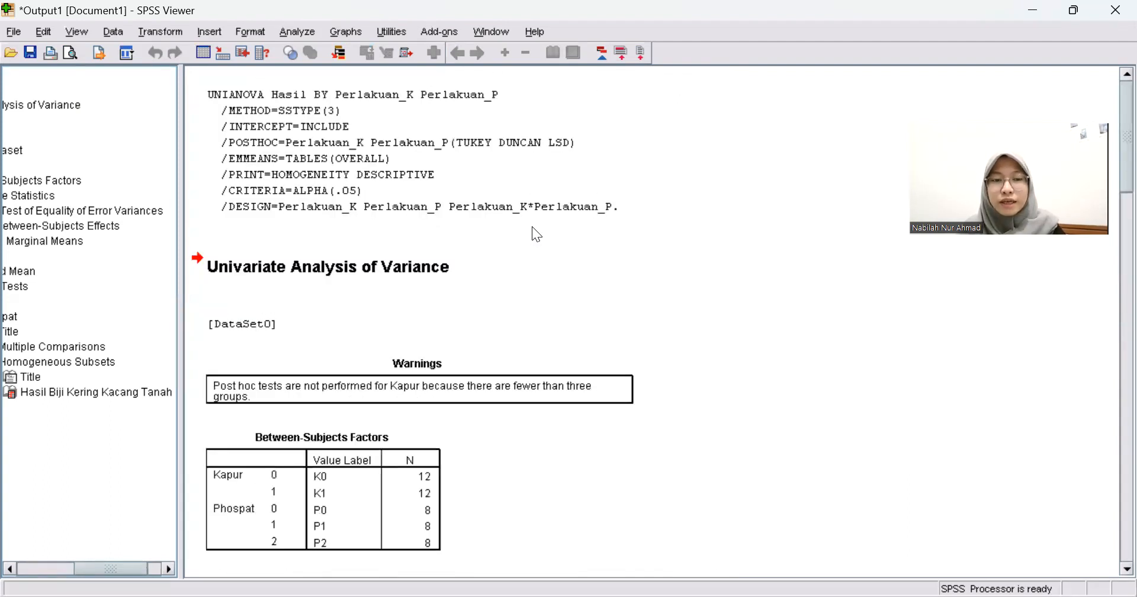